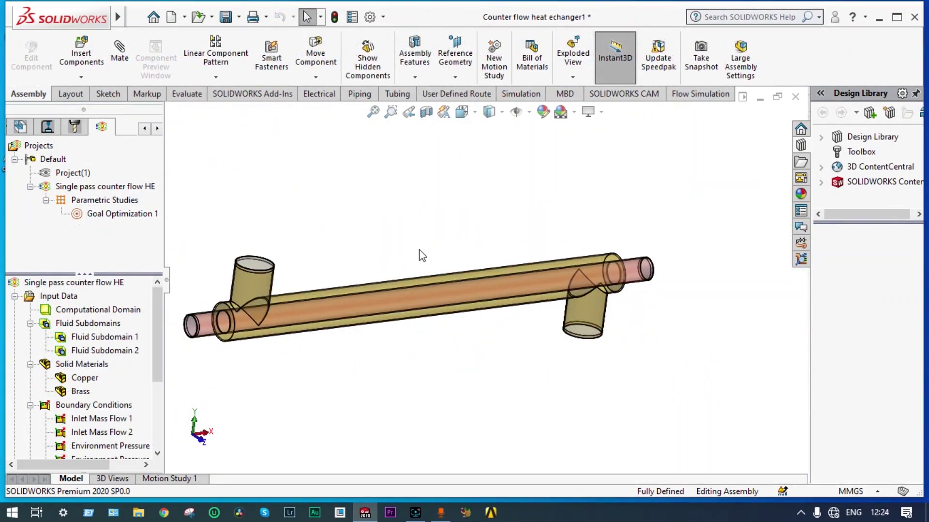
Examine the counter flow heat exchanger assembly from several sides, including both pipe branches and the inner tube.
{"action": "scroll", "coordinate": [249, 262], "scroll_direction": "down", "scroll_amount": 5}
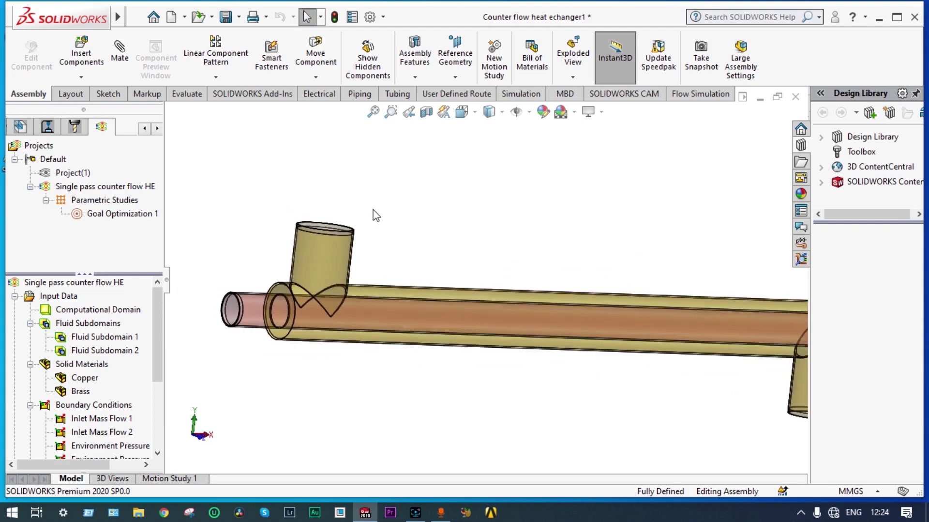
{"action": "scroll", "coordinate": [373, 214], "scroll_direction": "up", "scroll_amount": 3}
{"action": "middle_click_drag", "start_coordinate": [571, 217], "coordinate": [493, 296]}
{"action": "scroll", "coordinate": [493, 296], "scroll_direction": "down", "scroll_amount": 2}
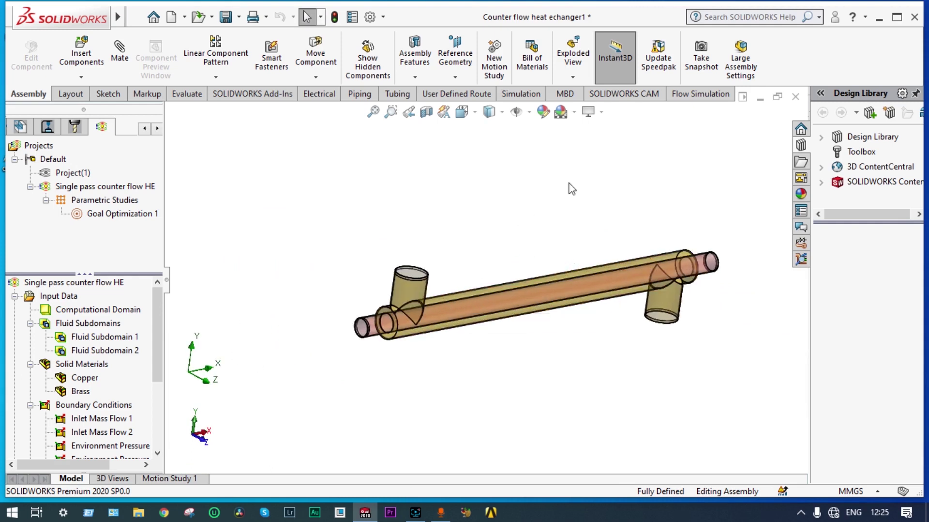
{"action": "middle_click_drag", "start_coordinate": [558, 201], "coordinate": [537, 164]}
{"action": "scroll", "coordinate": [464, 278], "scroll_direction": "down", "scroll_amount": 2}
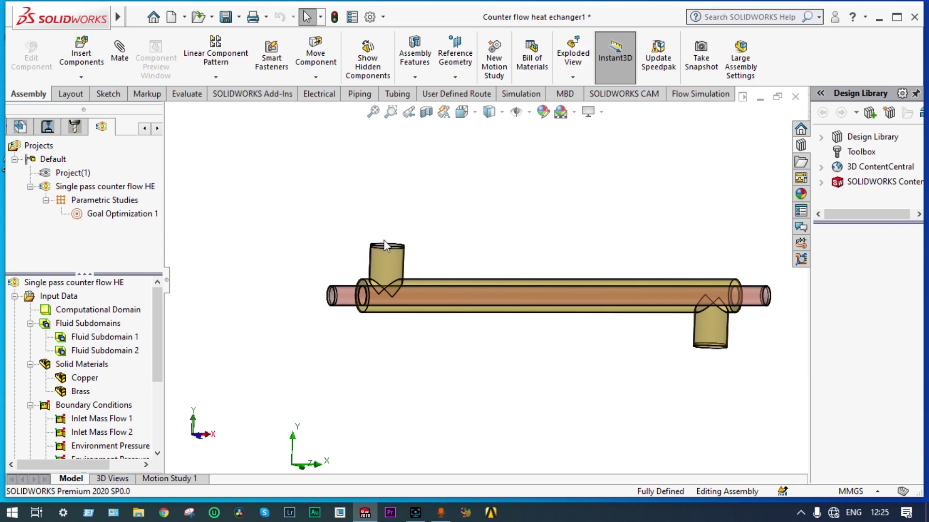
{"action": "middle_click_drag", "start_coordinate": [566, 236], "coordinate": [736, 242]}
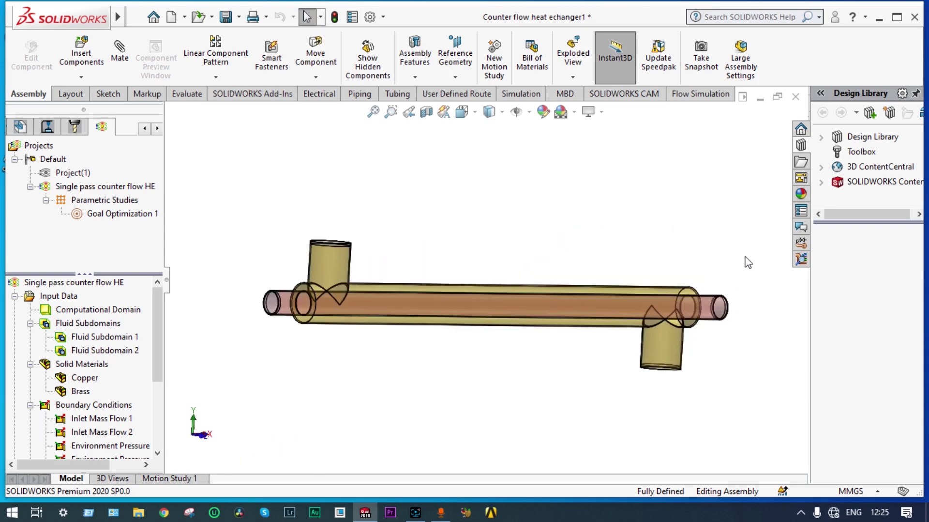
Start a new Flow Simulation project with the Wizard, keeping the name Project(2) and the current configuration.
{"action": "left_click", "coordinate": [694, 96]}
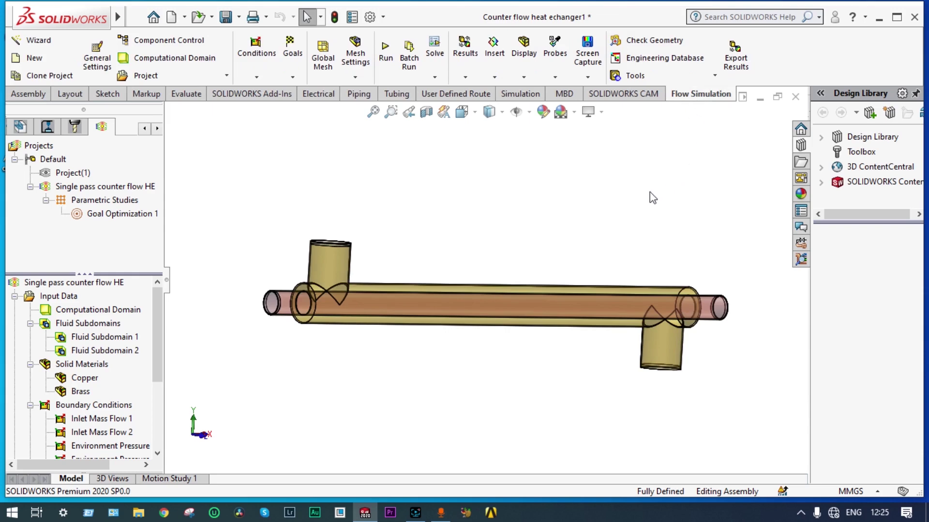
{"action": "middle_click_drag", "start_coordinate": [550, 241], "coordinate": [563, 242]}
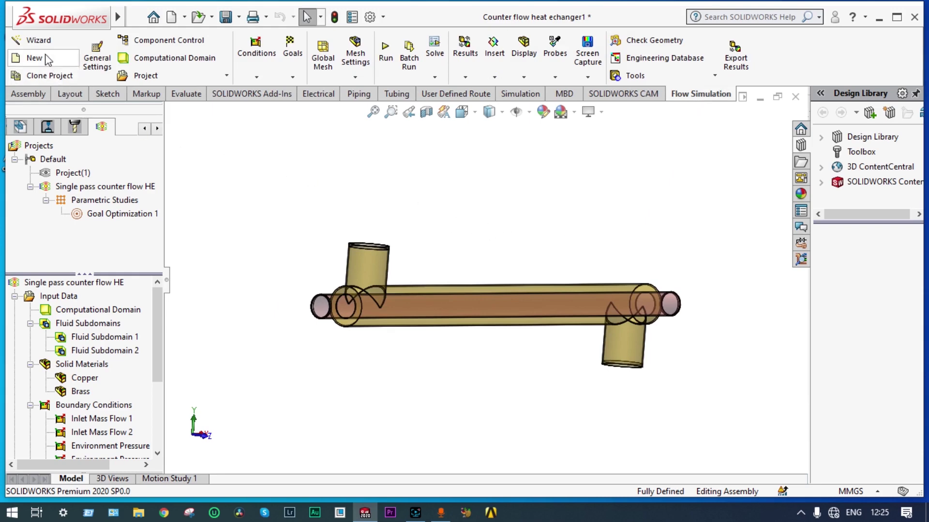
{"action": "left_click", "coordinate": [39, 42]}
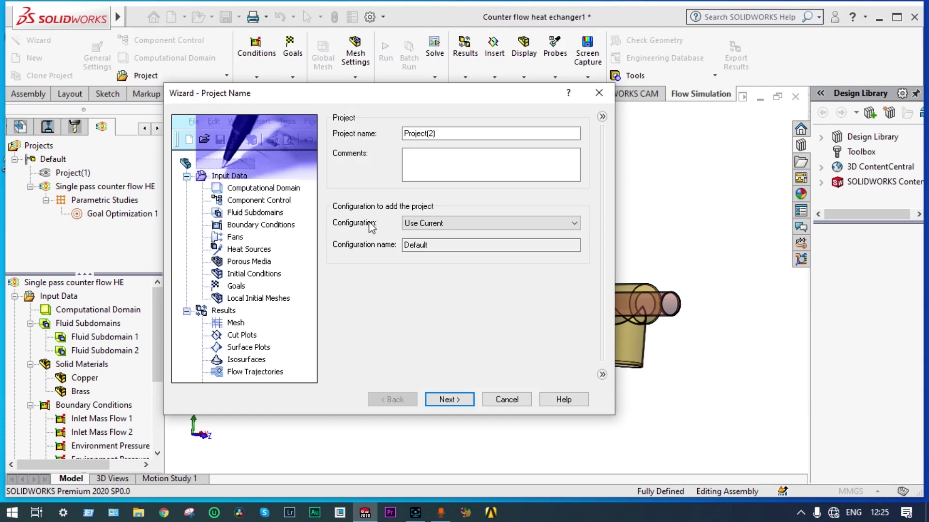
{"action": "left_click", "coordinate": [464, 399]}
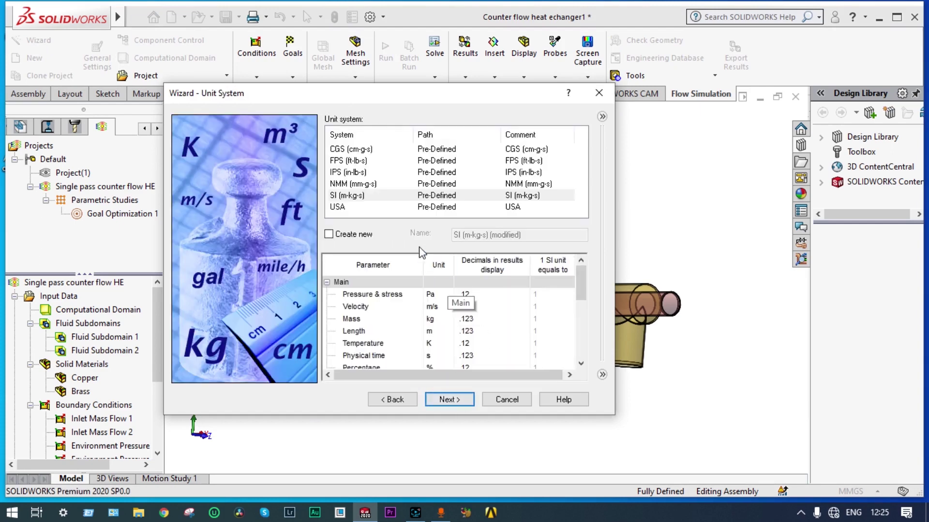
Use the SI (m-kg-s) unit system with temperature in Celsius, and enable heat conduction in solids for the internal analysis.
{"action": "left_click", "coordinate": [369, 196]}
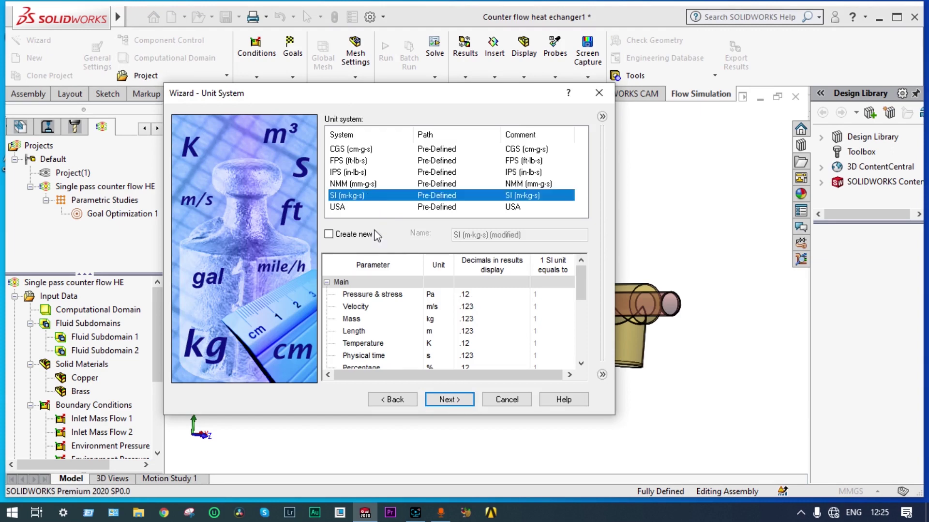
{"action": "left_click", "coordinate": [432, 347]}
{"action": "left_click", "coordinate": [446, 342]}
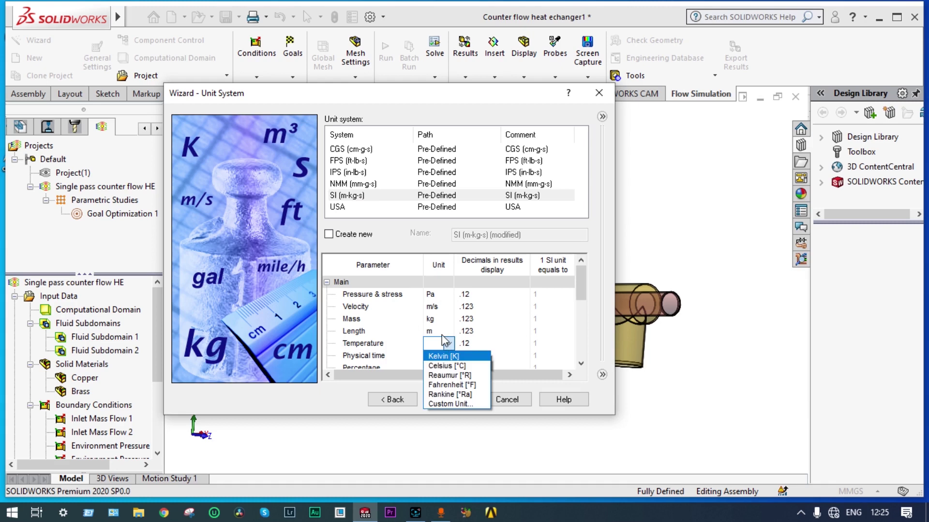
{"action": "left_click", "coordinate": [444, 366]}
{"action": "left_click", "coordinate": [448, 401]}
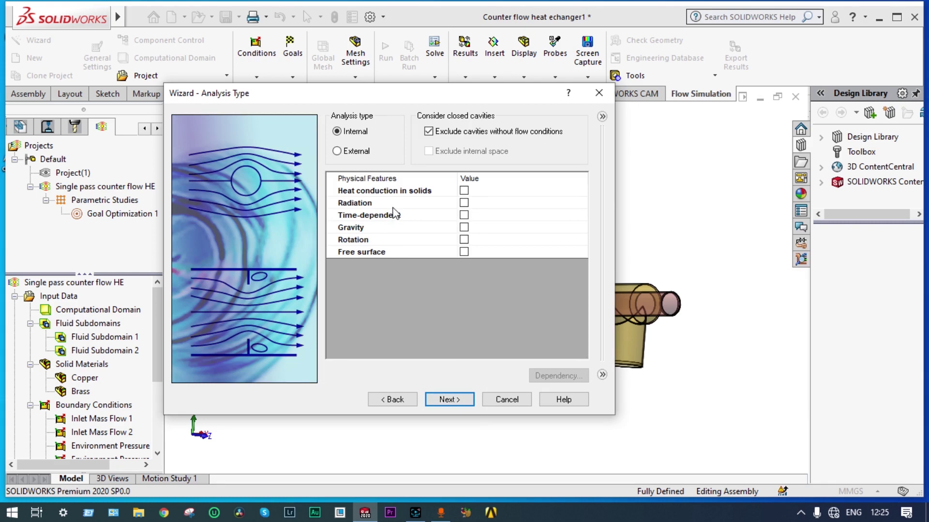
{"action": "left_click", "coordinate": [465, 191]}
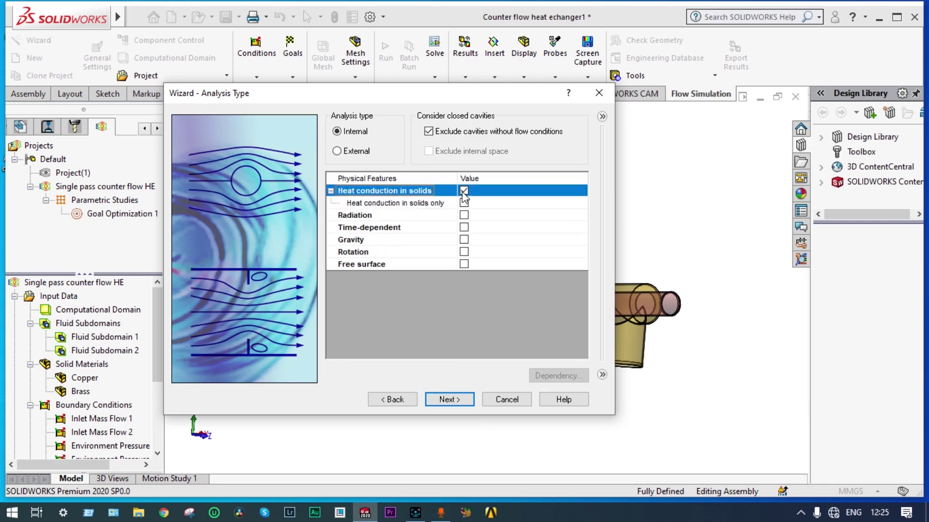
{"action": "left_click", "coordinate": [447, 400]}
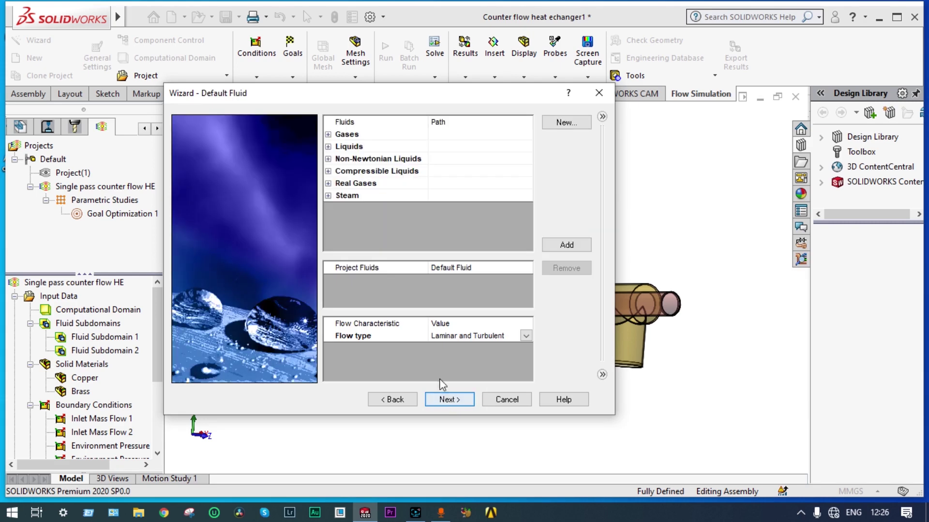
Add the pre-defined liquids Ethanol and Water as project fluids, keeping the laminar and turbulent flow type.
{"action": "left_click", "coordinate": [329, 147]}
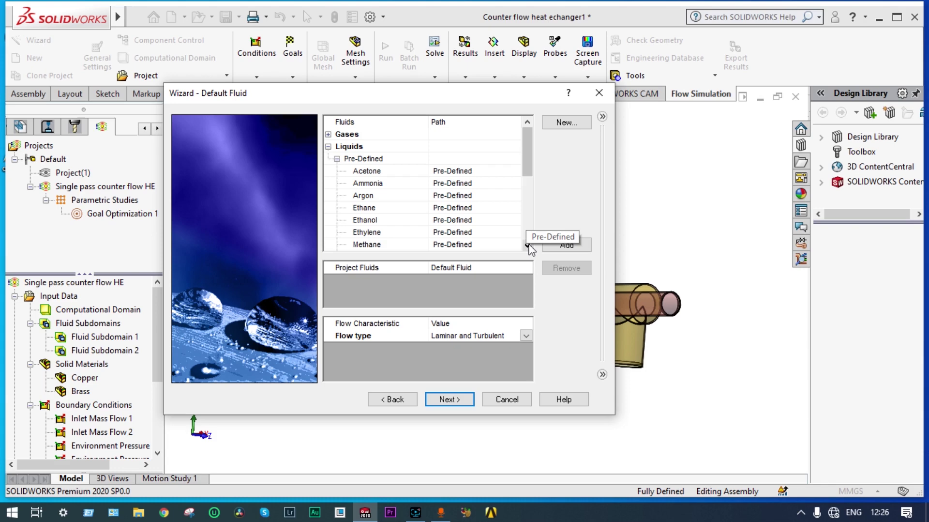
{"action": "scroll", "coordinate": [531, 248], "scroll_direction": "down", "scroll_amount": 2}
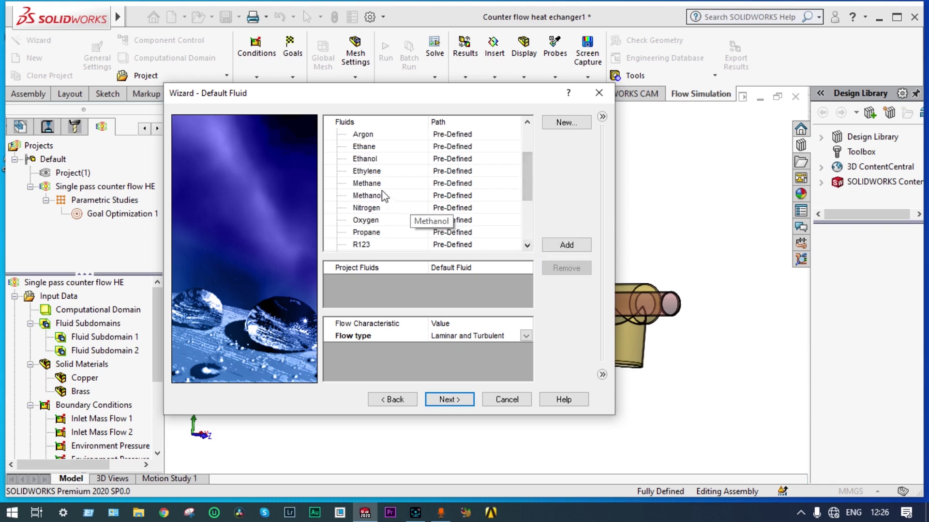
{"action": "double_click", "coordinate": [374, 162]}
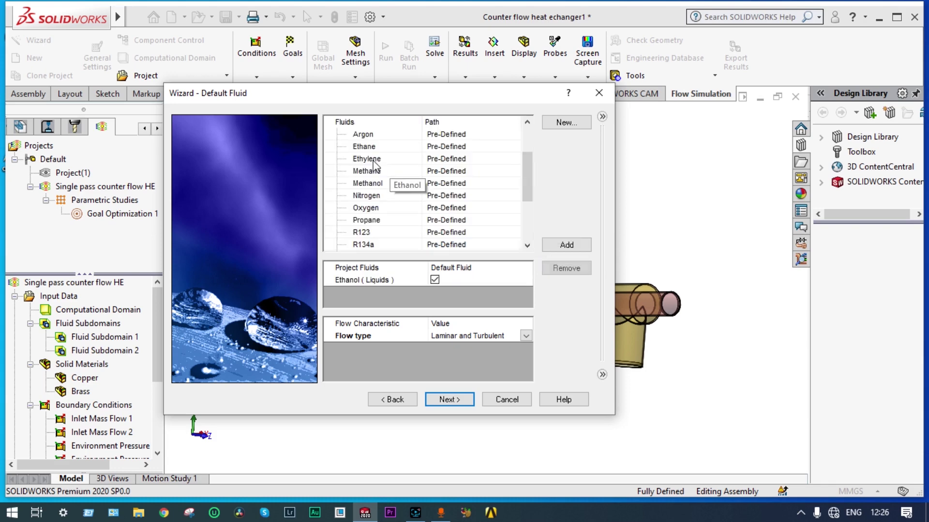
{"action": "scroll", "coordinate": [528, 242], "scroll_direction": "down", "scroll_amount": 3}
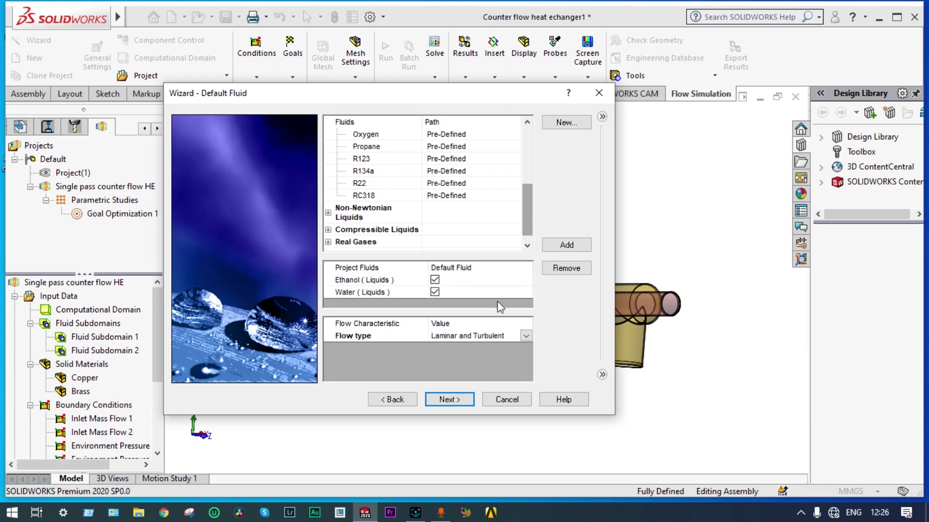
{"action": "left_click", "coordinate": [461, 405]}
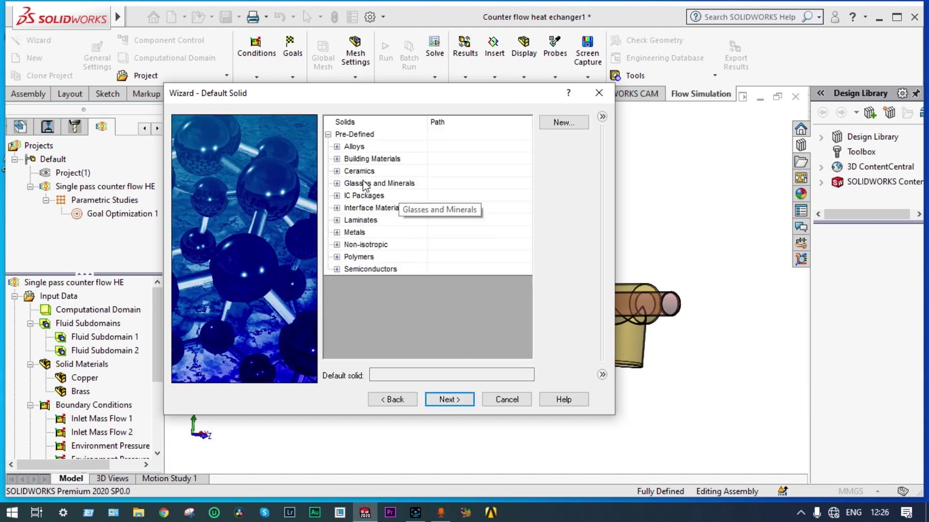
Choose Copper from the pre-defined metals as default solid and accept the adiabatic wall condition with 0 micrometer roughness.
{"action": "left_click", "coordinate": [338, 234]}
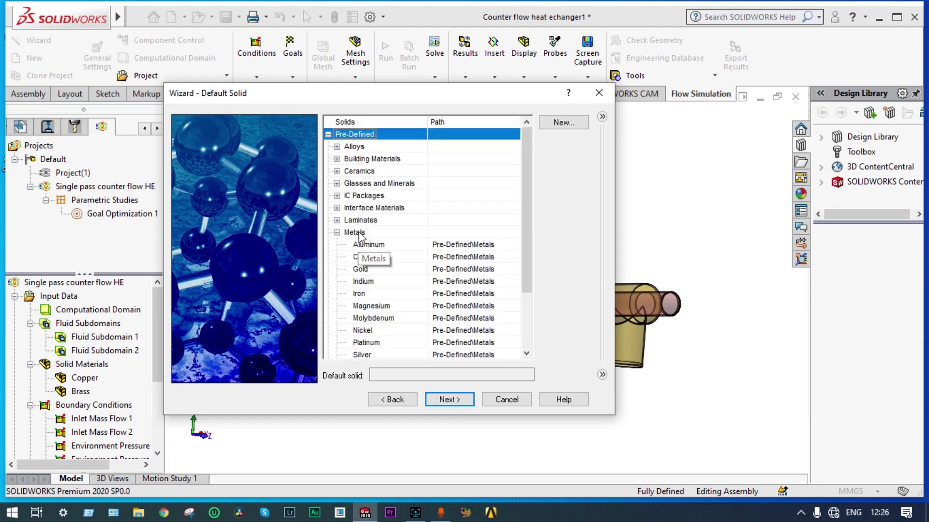
{"action": "left_click", "coordinate": [376, 257]}
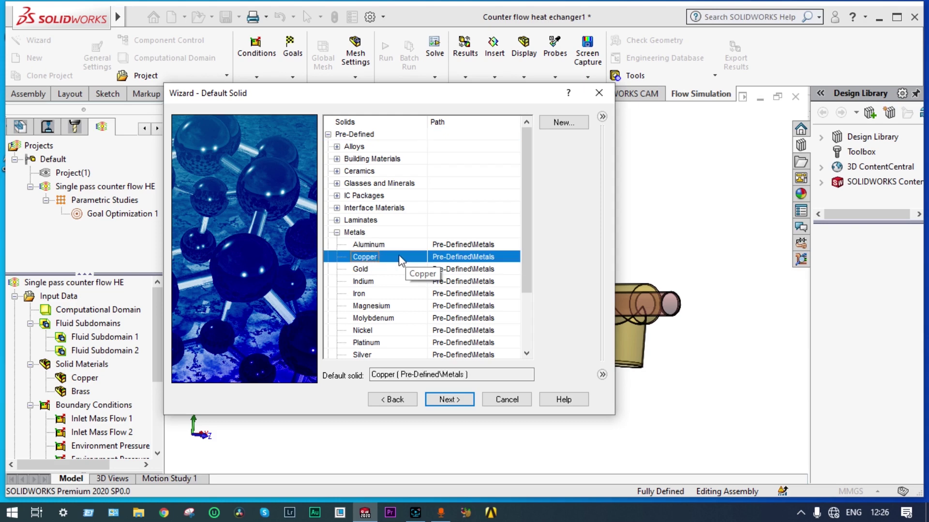
{"action": "left_click", "coordinate": [441, 401]}
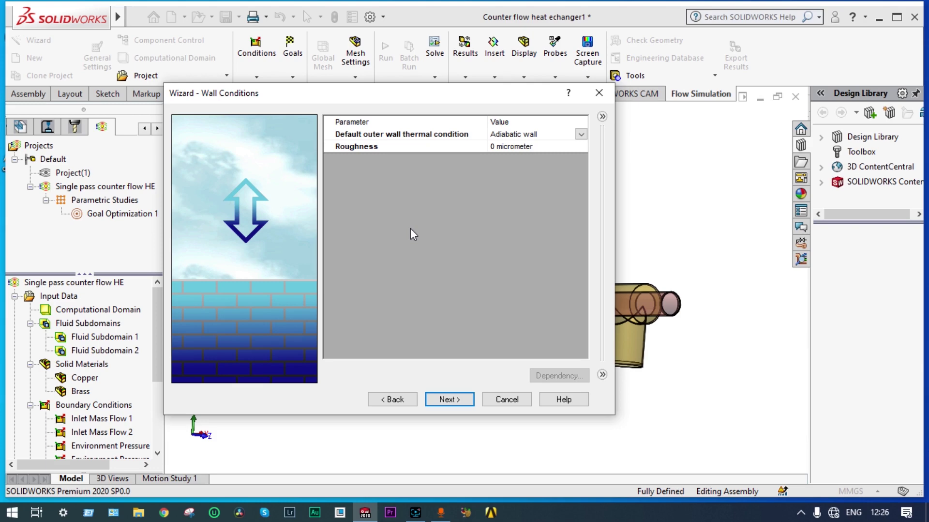
{"action": "left_click", "coordinate": [464, 402]}
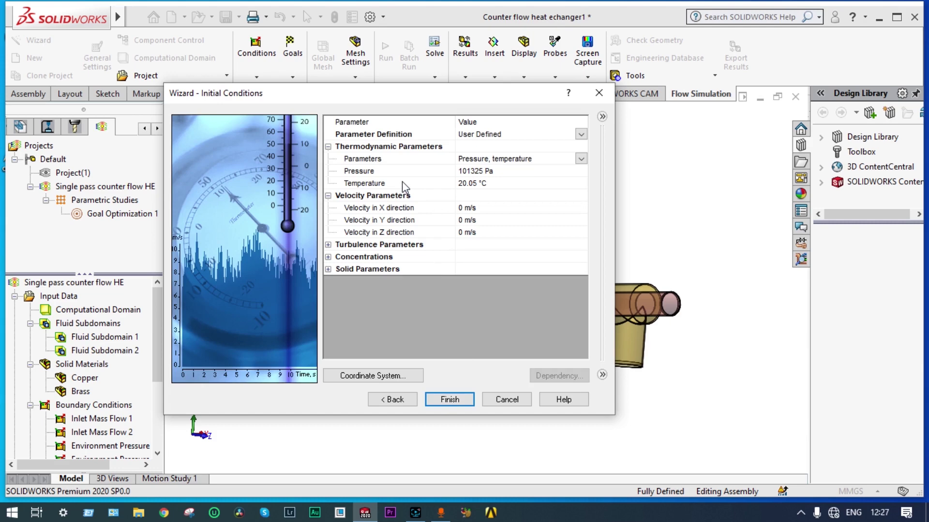
Set the initial thermodynamic temperature to 30 °C.
{"action": "left_click", "coordinate": [479, 182]}
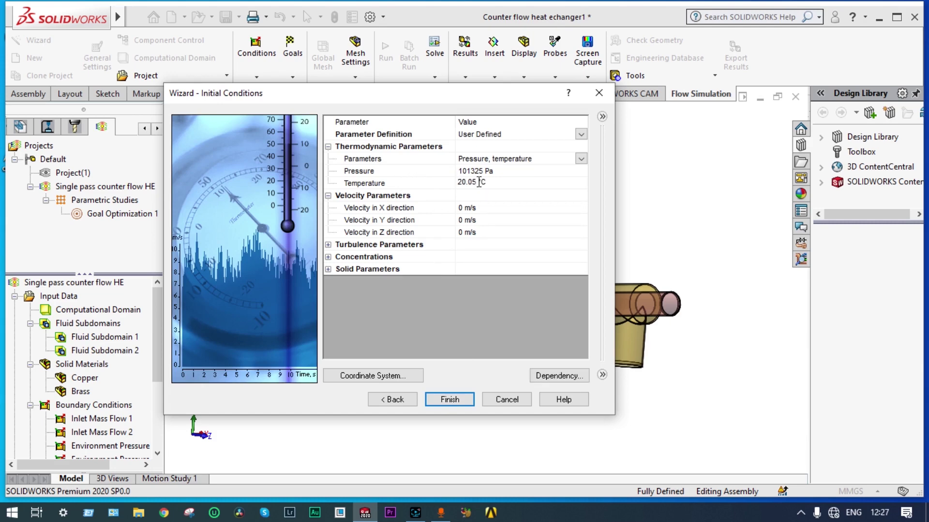
{"action": "key", "text": "BackSpace"}
{"action": "key", "text": "BackSpace"}
{"action": "type", "text": "3"}
Set the initial mass fractions to 1 for Ethanol and 0 for Water.
{"action": "left_click", "coordinate": [328, 257]}
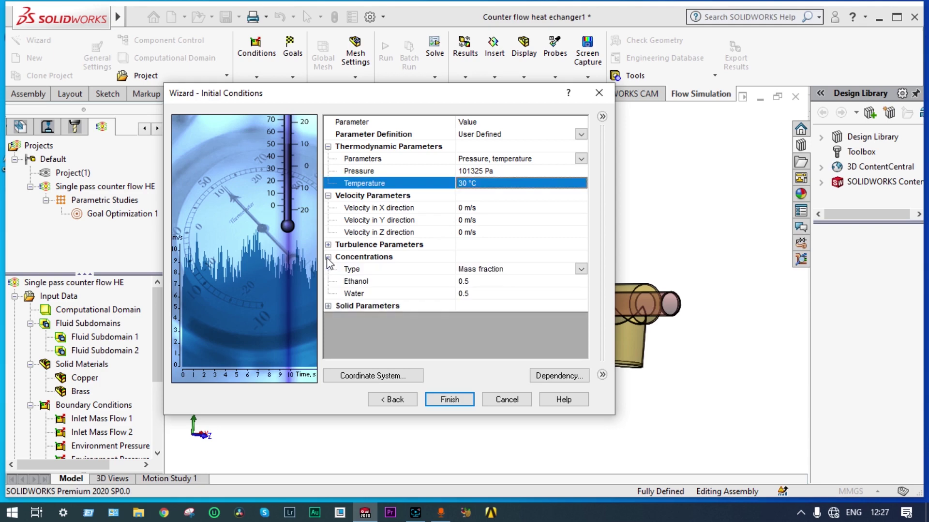
{"action": "left_click", "coordinate": [468, 282]}
{"action": "left_click", "coordinate": [468, 280]}
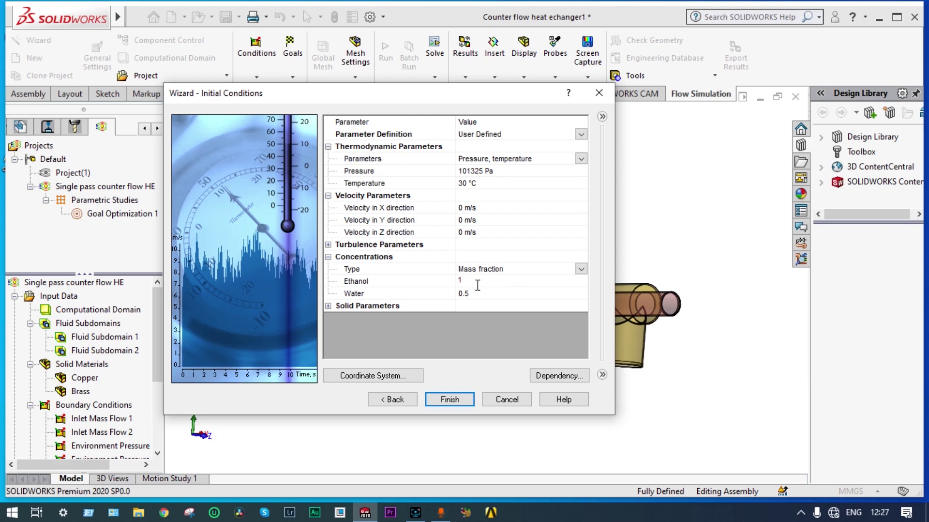
{"action": "left_click", "coordinate": [469, 293]}
{"action": "left_click", "coordinate": [470, 292]}
Set the initial solid temperature to 30 °C and finish creating the project.
{"action": "left_click", "coordinate": [329, 306]}
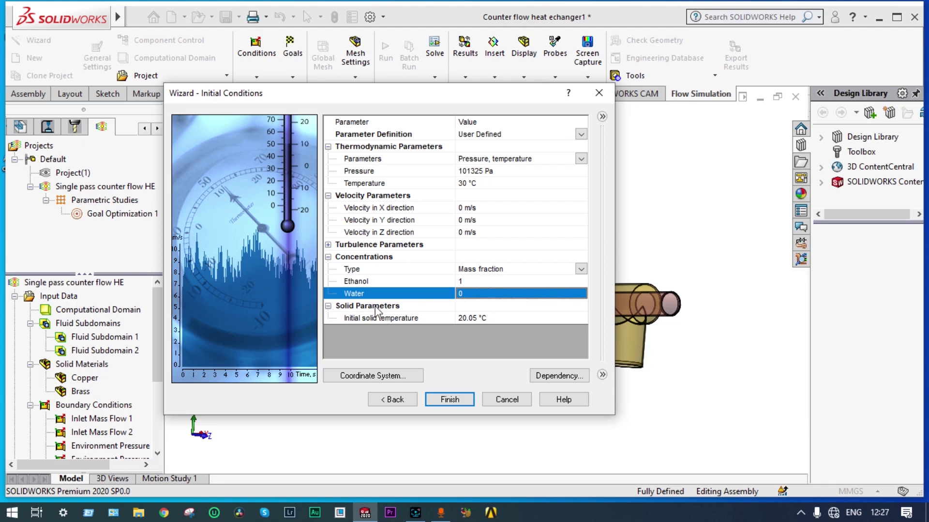
{"action": "left_click", "coordinate": [475, 317]}
{"action": "left_click", "coordinate": [475, 316]}
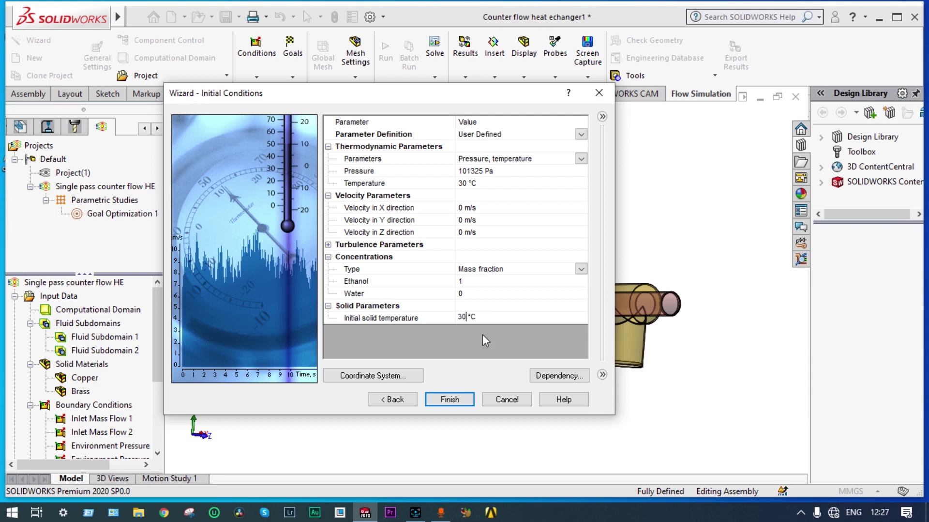
{"action": "left_click", "coordinate": [449, 399]}
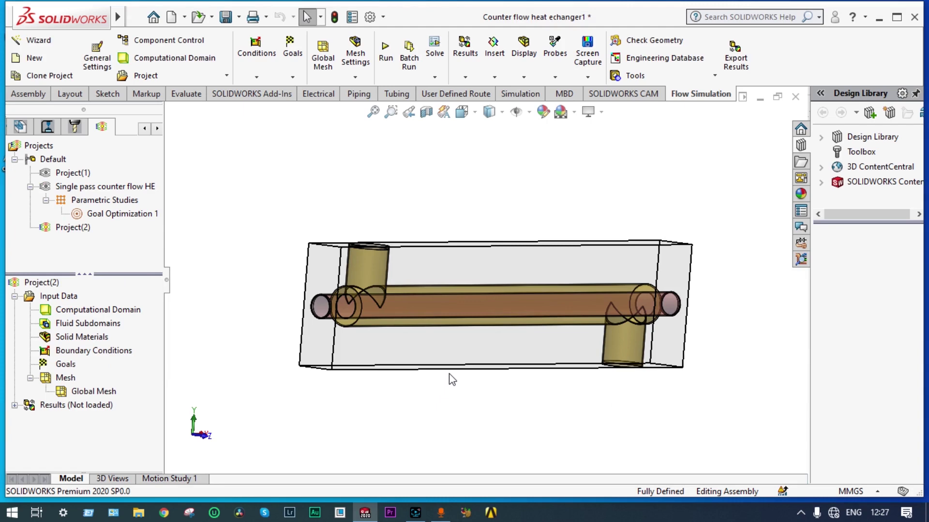
Enlarge the computational domain to about -0.465 to 1.088 m in X, 0.420 to 0.789 m in Y and 1.000 to 1.178 m in Z.
{"action": "middle_click_drag", "start_coordinate": [447, 192], "coordinate": [439, 223]}
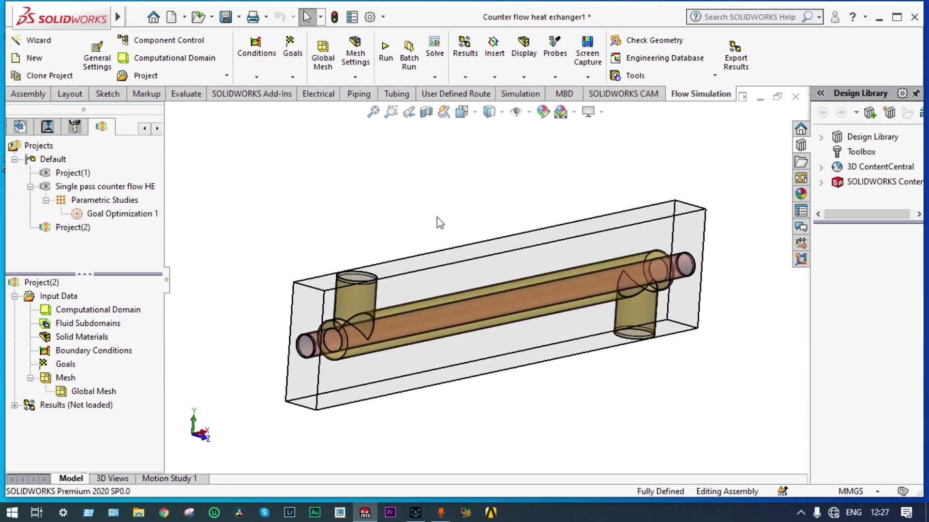
{"action": "left_click", "coordinate": [124, 312]}
{"action": "right_click", "coordinate": [124, 312]}
{"action": "left_click", "coordinate": [156, 334]}
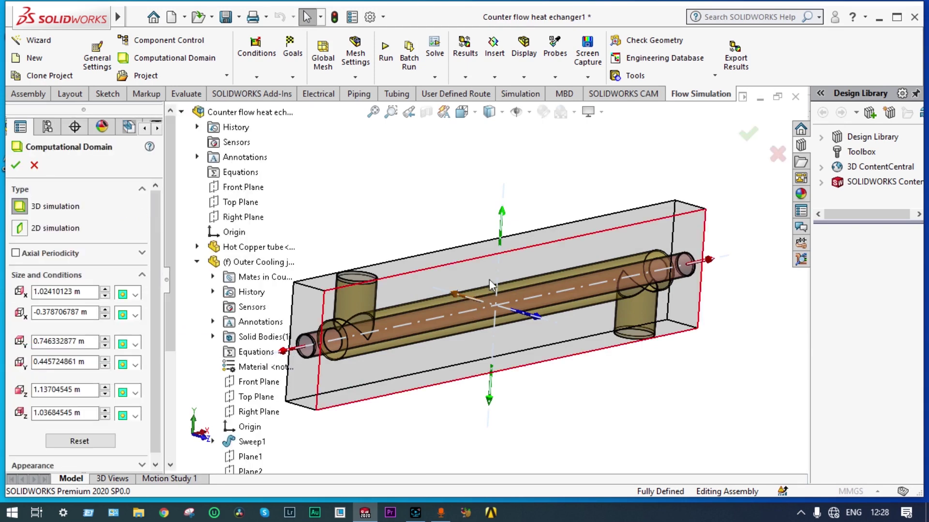
{"action": "left_click_drag", "start_coordinate": [507, 221], "coordinate": [504, 194]}
{"action": "middle_click_drag", "start_coordinate": [493, 398], "coordinate": [532, 376]}
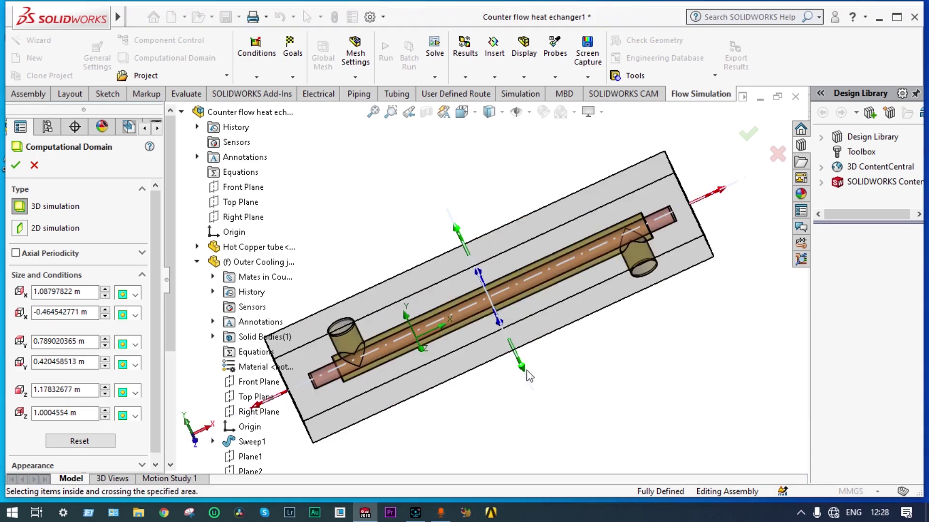
{"action": "left_click", "coordinate": [748, 134]}
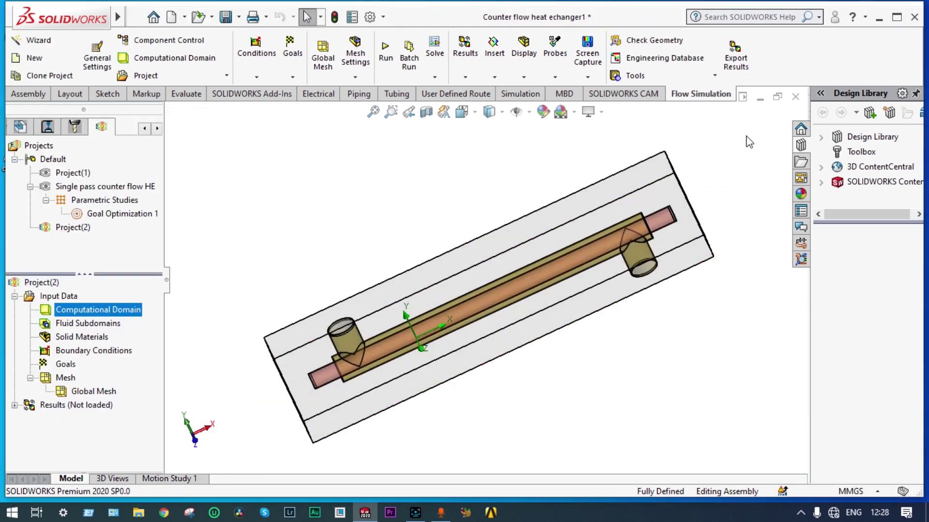
Hide the computational domain and apply a planar section view of the assembly on the Front Plane with a 1084 mm offset.
{"action": "right_click", "coordinate": [127, 314]}
{"action": "left_click", "coordinate": [147, 335]}
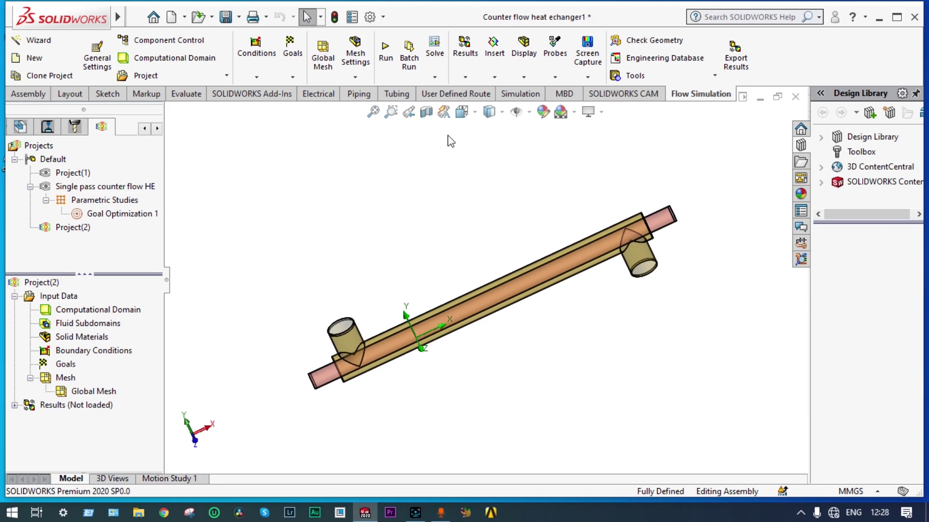
{"action": "left_click", "coordinate": [426, 113]}
{"action": "left_click_drag", "start_coordinate": [442, 191], "coordinate": [702, 182]}
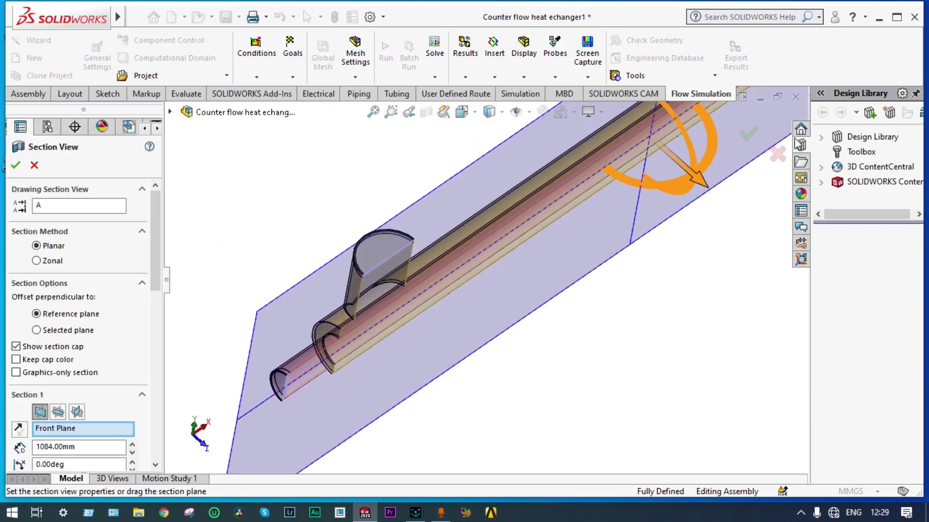
{"action": "left_click", "coordinate": [749, 132]}
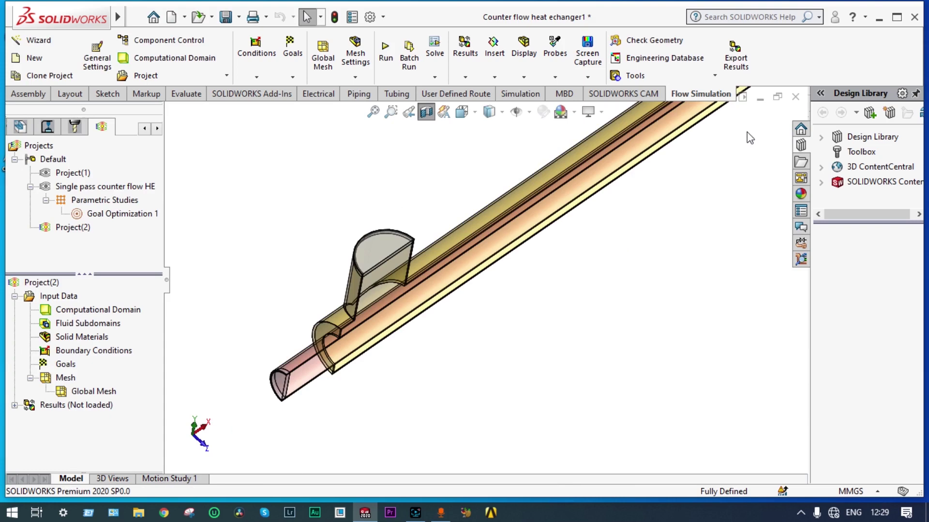
Insert a fluid subdomain that contains only liquid Ethanol, excluding Water.
{"action": "middle_click_drag", "start_coordinate": [546, 227], "coordinate": [611, 254]}
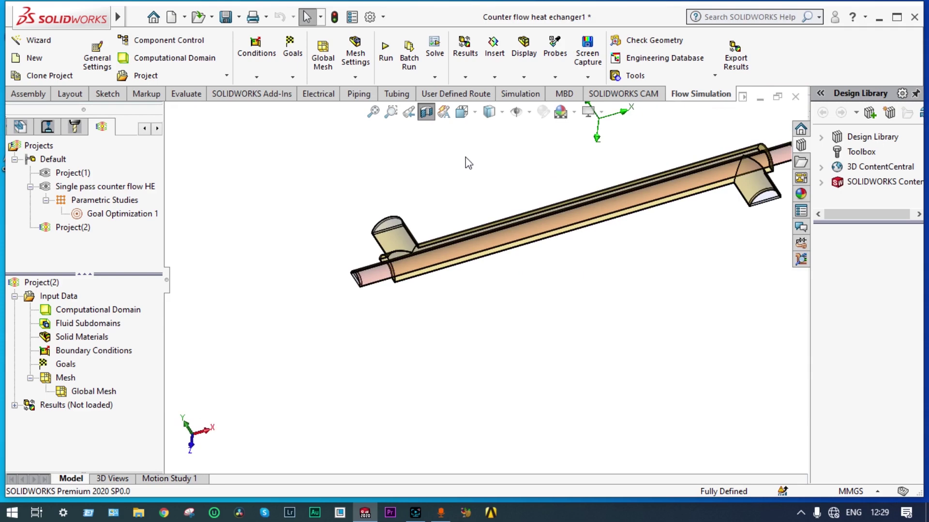
{"action": "scroll", "coordinate": [468, 163], "scroll_direction": "up", "scroll_amount": 2}
{"action": "middle_click_drag", "start_coordinate": [468, 162], "coordinate": [461, 141]}
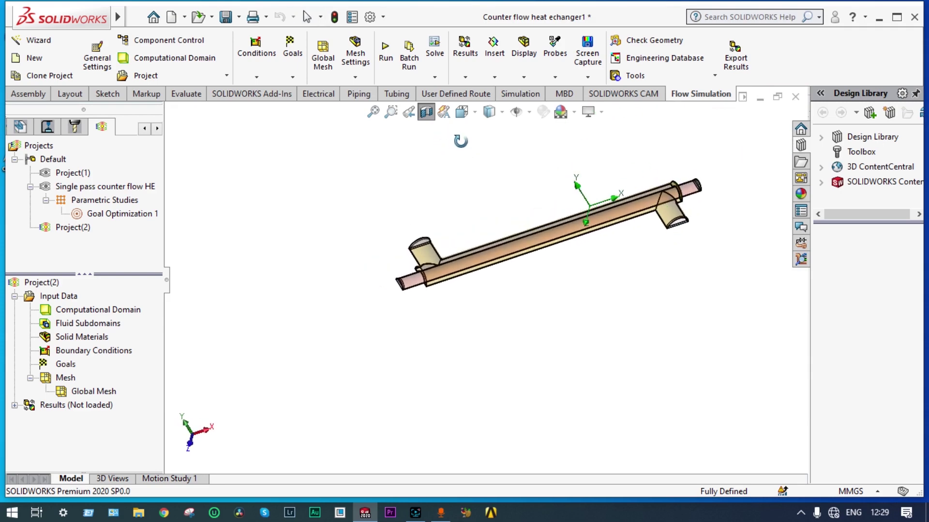
{"action": "middle_click_drag", "start_coordinate": [543, 154], "coordinate": [567, 141]}
{"action": "key", "text": "Escape"}
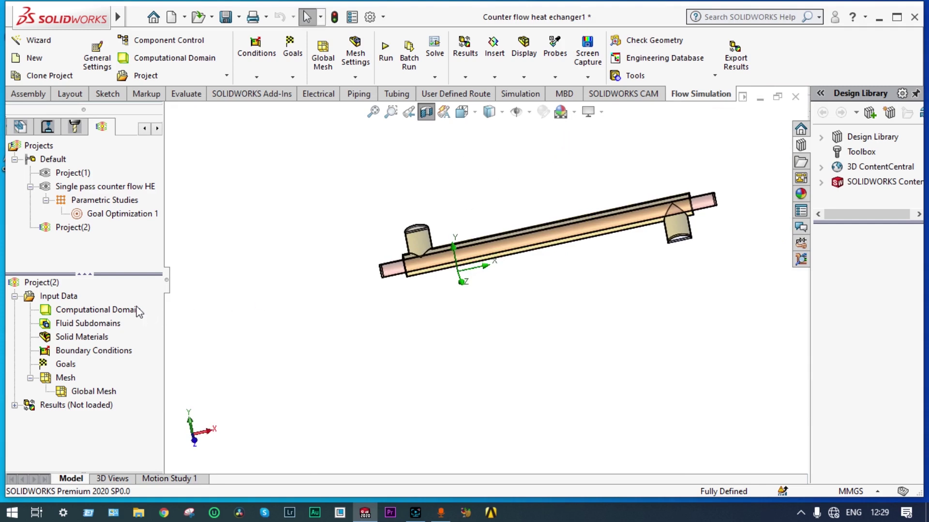
{"action": "right_click", "coordinate": [107, 322]}
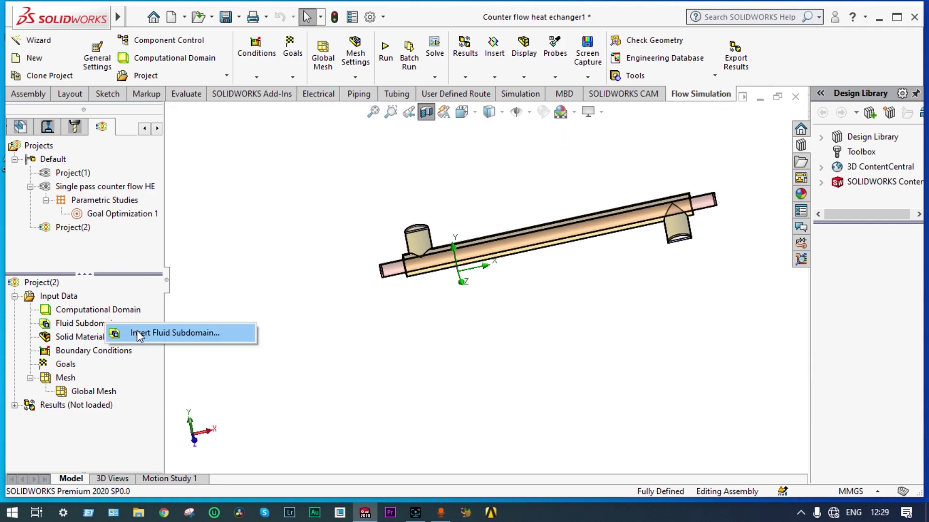
{"action": "left_click", "coordinate": [139, 334]}
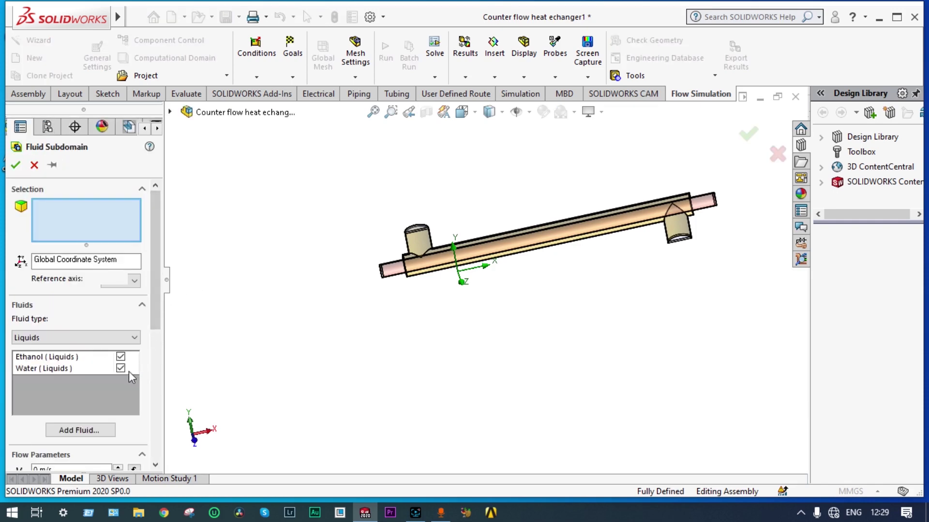
{"action": "left_click", "coordinate": [120, 368]}
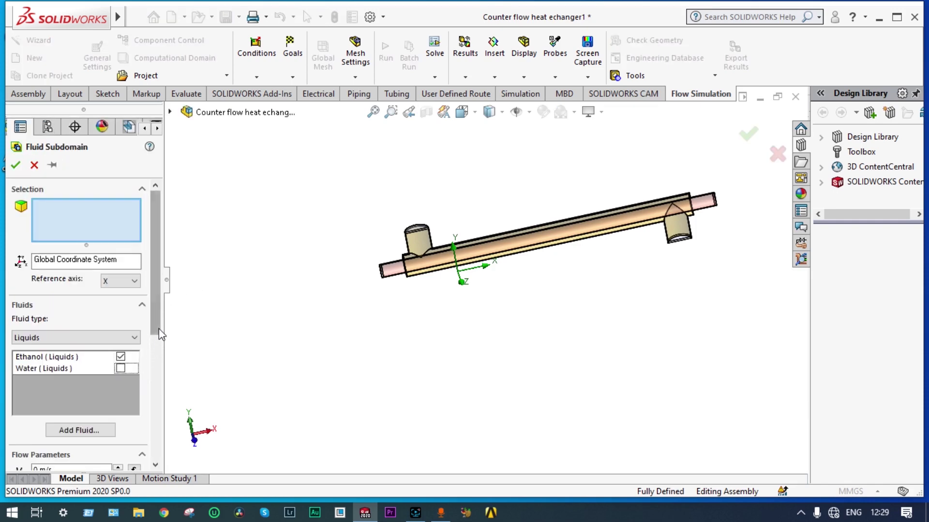
Set the Ethanol subdomain's temperature to 78 °C.
{"action": "left_click_drag", "start_coordinate": [156, 330], "coordinate": [168, 367]}
{"action": "scroll", "coordinate": [97, 315], "scroll_direction": "down", "scroll_amount": 4}
{"action": "left_click", "coordinate": [44, 396]}
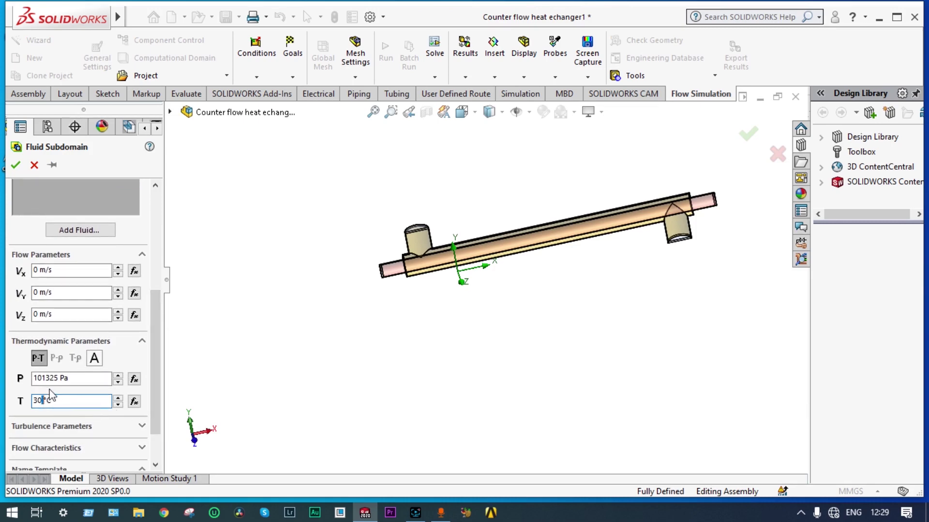
{"action": "key", "text": "BackSpace"}
{"action": "key", "text": "Return"}
Apply the Ethanol subdomain to the inner tube by selecting the inner face of its end lid, and accept it.
{"action": "scroll", "coordinate": [426, 288], "scroll_direction": "down", "scroll_amount": 5}
{"action": "scroll", "coordinate": [392, 271], "scroll_direction": "down", "scroll_amount": 4}
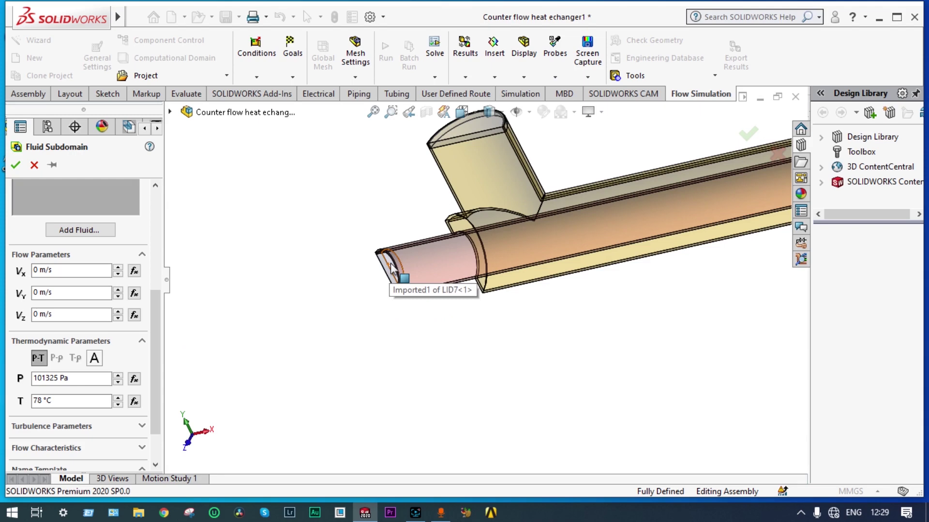
{"action": "left_click", "coordinate": [391, 264]}
{"action": "key", "text": "f"}
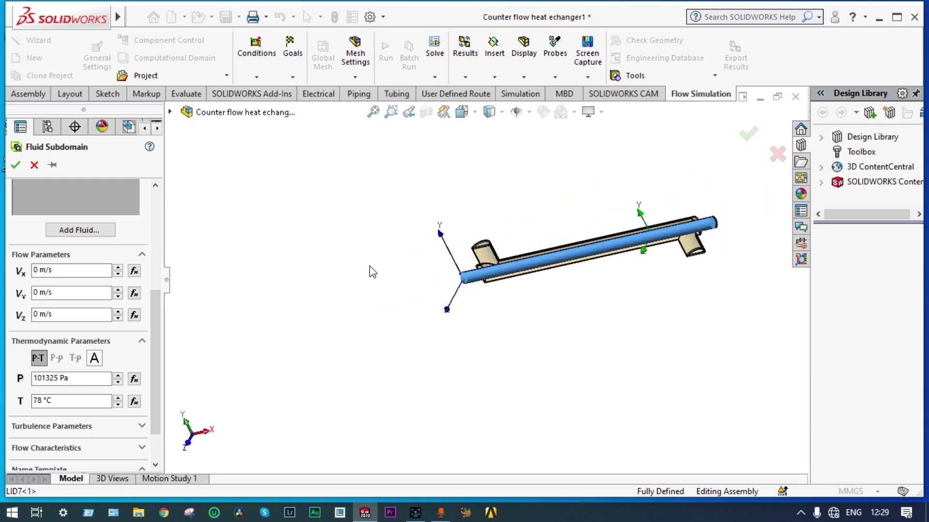
{"action": "middle_click_drag", "start_coordinate": [373, 271], "coordinate": [409, 259]}
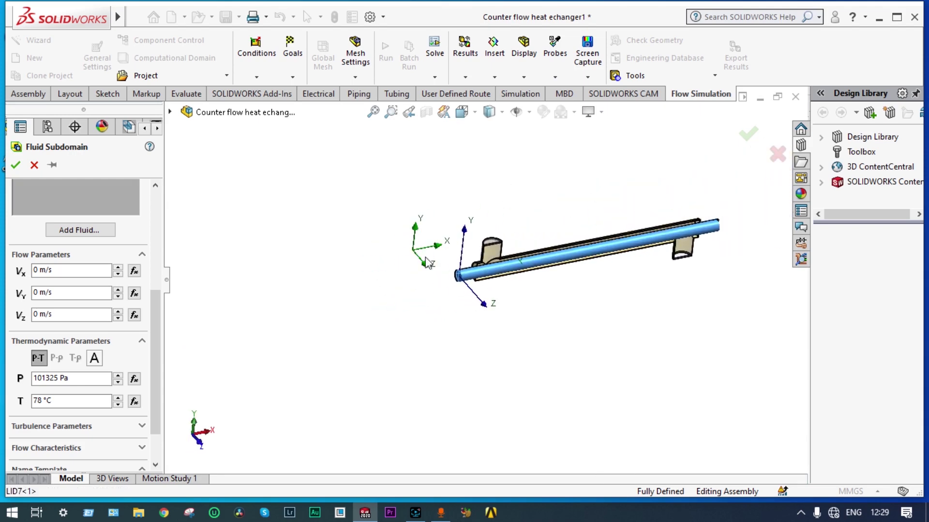
{"action": "left_click", "coordinate": [16, 165]}
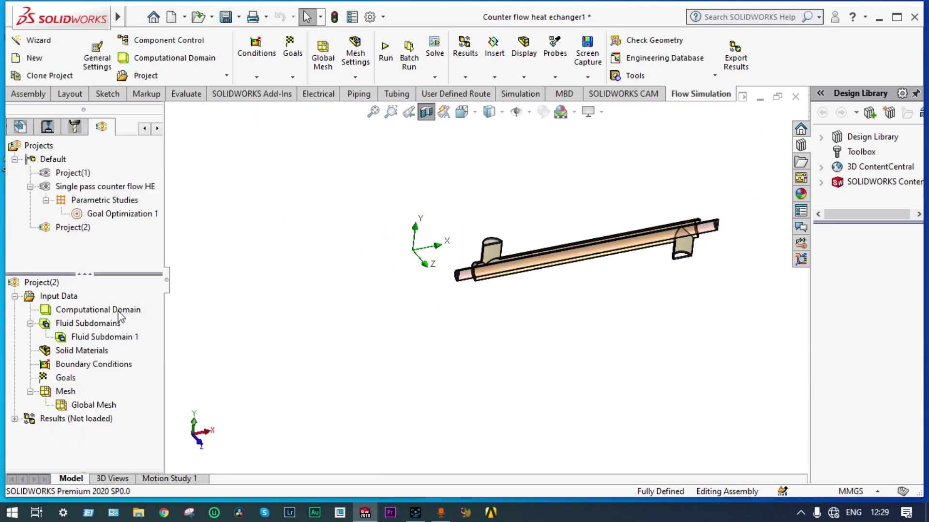
Insert a second fluid subdomain that uses Water instead of Ethanol.
{"action": "right_click", "coordinate": [111, 326]}
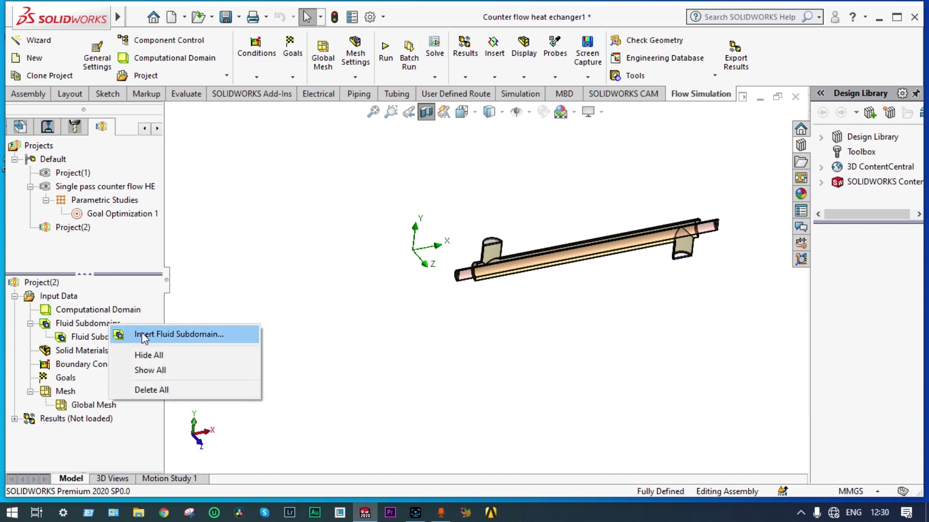
{"action": "left_click", "coordinate": [272, 319]}
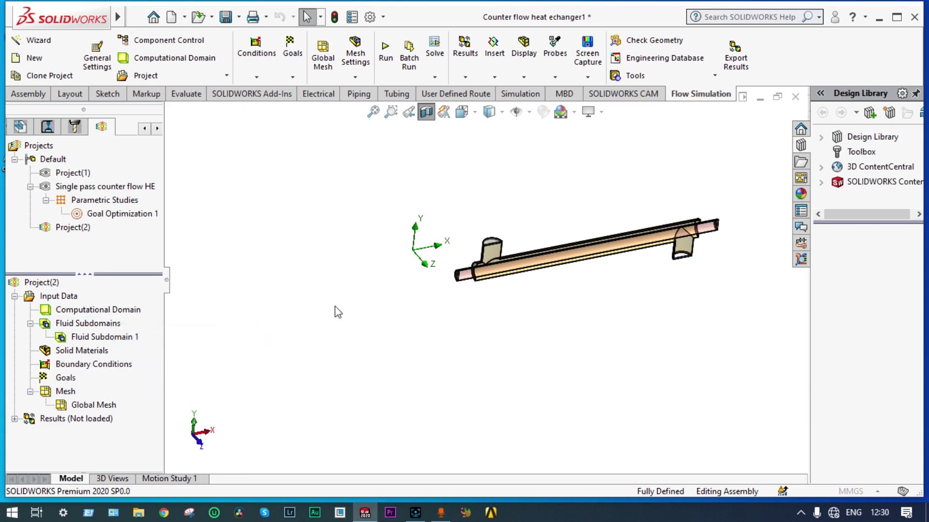
{"action": "left_click", "coordinate": [120, 357]}
{"action": "left_click", "coordinate": [122, 368]}
Set the Water subdomain's temperature to 10 °C.
{"action": "scroll", "coordinate": [158, 341], "scroll_direction": "down", "scroll_amount": 1}
{"action": "scroll", "coordinate": [158, 342], "scroll_direction": "down", "scroll_amount": 5}
{"action": "left_click", "coordinate": [42, 367]}
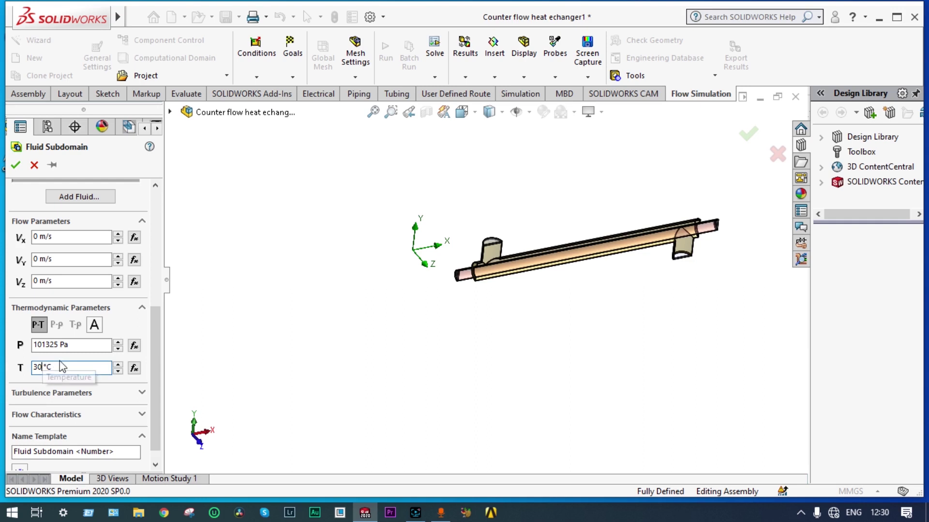
{"action": "key", "text": "BackSpace"}
{"action": "key", "text": "BackSpace"}
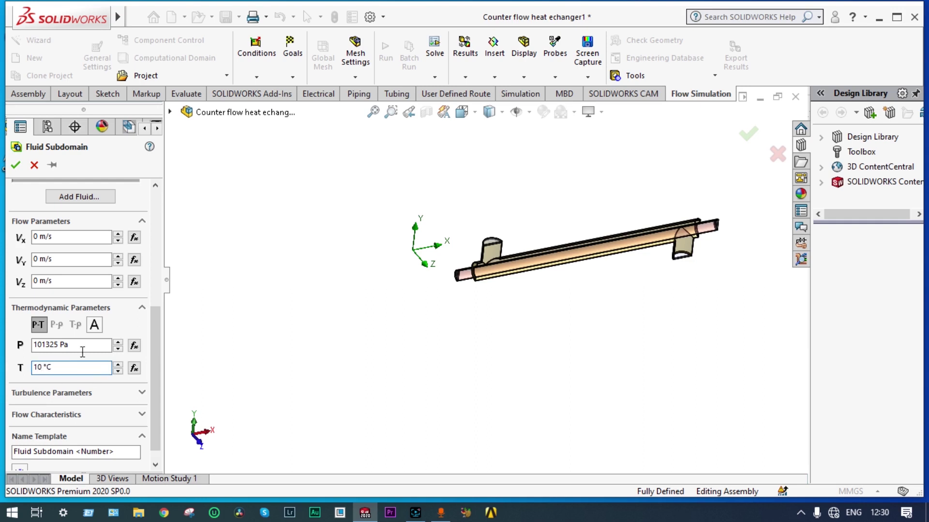
Apply the Water subdomain to the outer jacket's annular space by selecting the inner face of a port lid, and accept it.
{"action": "middle_click_drag", "start_coordinate": [562, 338], "coordinate": [570, 178]}
{"action": "scroll", "coordinate": [527, 183], "scroll_direction": "down", "scroll_amount": 6}
{"action": "left_click", "coordinate": [332, 310]}
{"action": "scroll", "coordinate": [429, 280], "scroll_direction": "up", "scroll_amount": 8}
{"action": "middle_click_drag", "start_coordinate": [565, 218], "coordinate": [584, 349]}
{"action": "scroll", "coordinate": [584, 349], "scroll_direction": "down", "scroll_amount": 8}
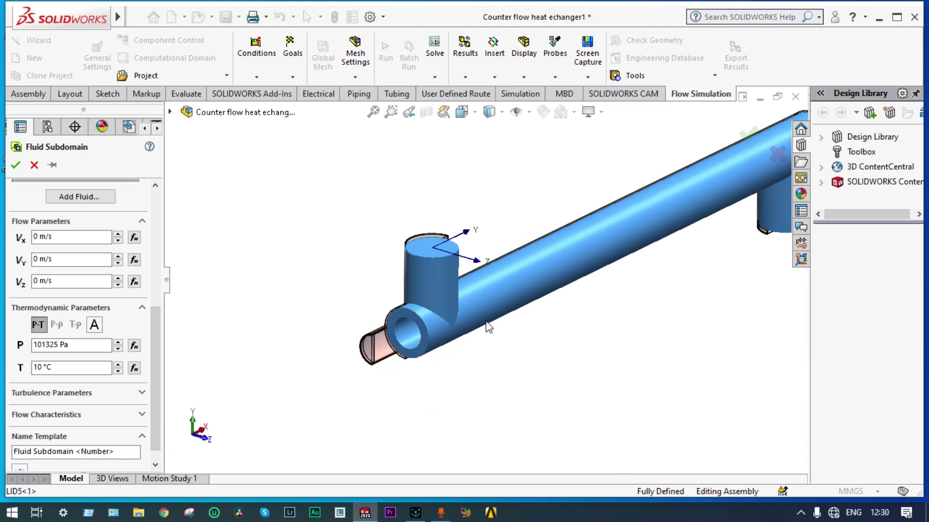
{"action": "scroll", "coordinate": [488, 329], "scroll_direction": "up", "scroll_amount": 5}
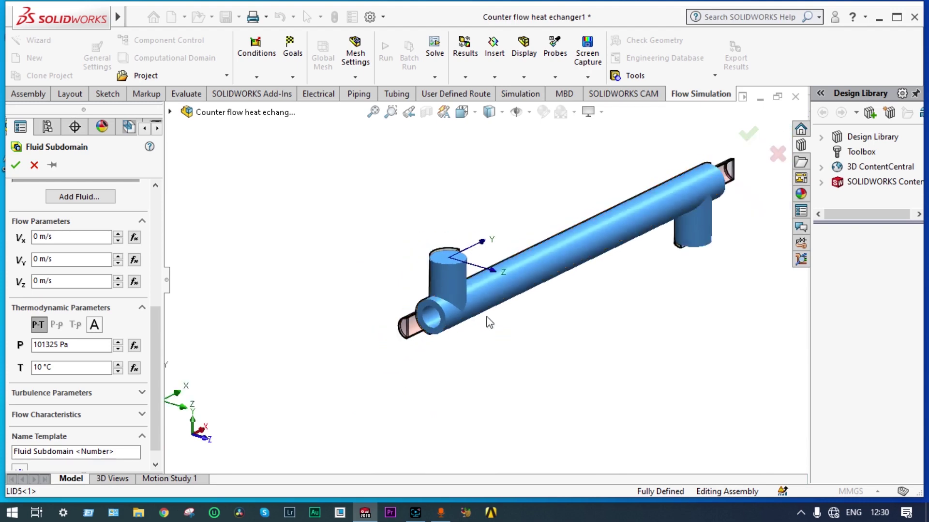
{"action": "left_click", "coordinate": [748, 134]}
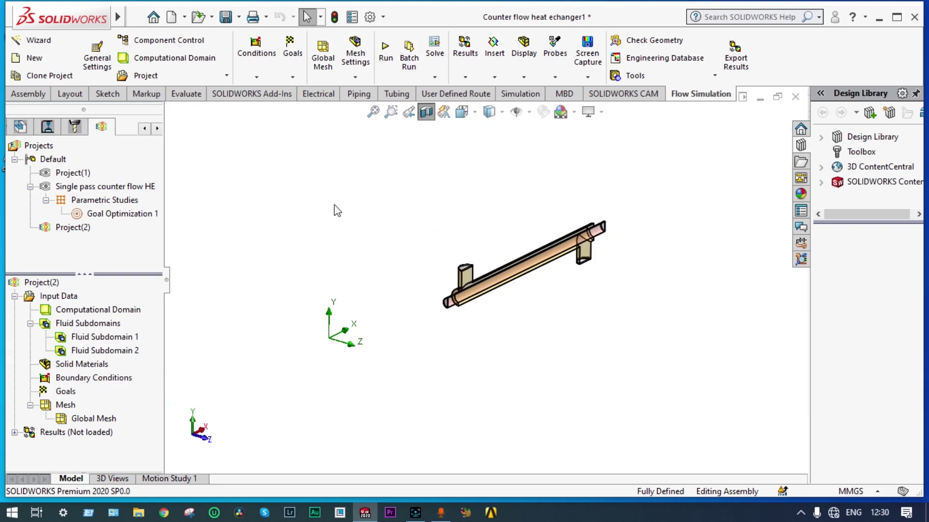
Turn off the section view and assign the pre-defined metal Copper to the Hot Copper tube component as a solid material.
{"action": "left_click", "coordinate": [428, 114]}
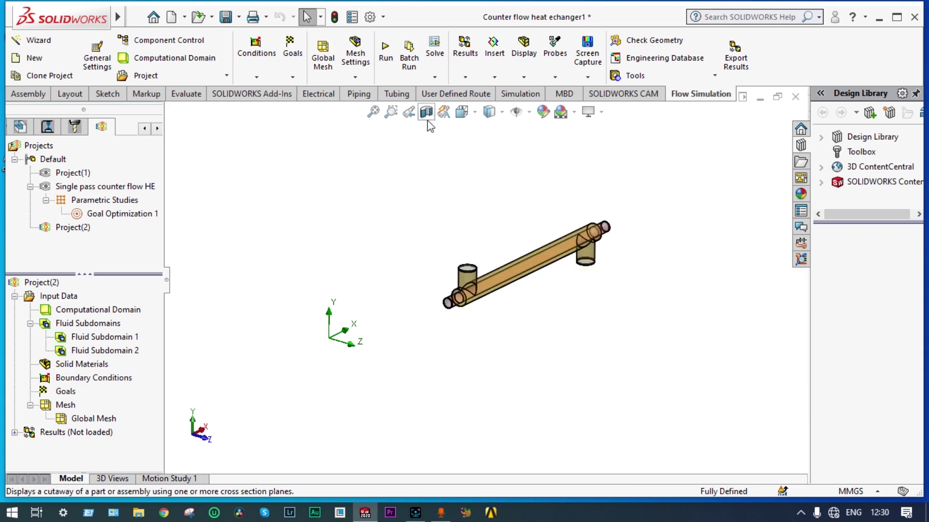
{"action": "right_click", "coordinate": [84, 364]}
{"action": "left_click", "coordinate": [117, 378]}
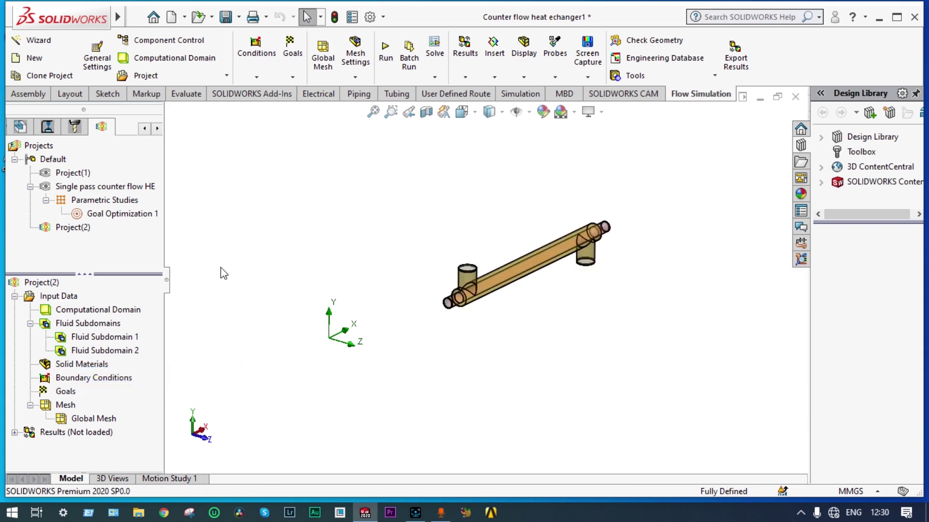
{"action": "left_click", "coordinate": [21, 292]}
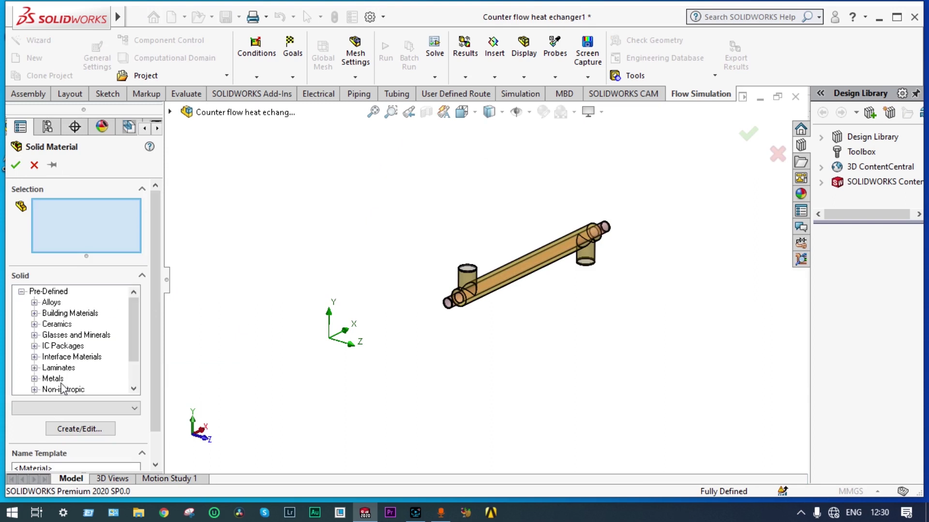
{"action": "left_click", "coordinate": [35, 379]}
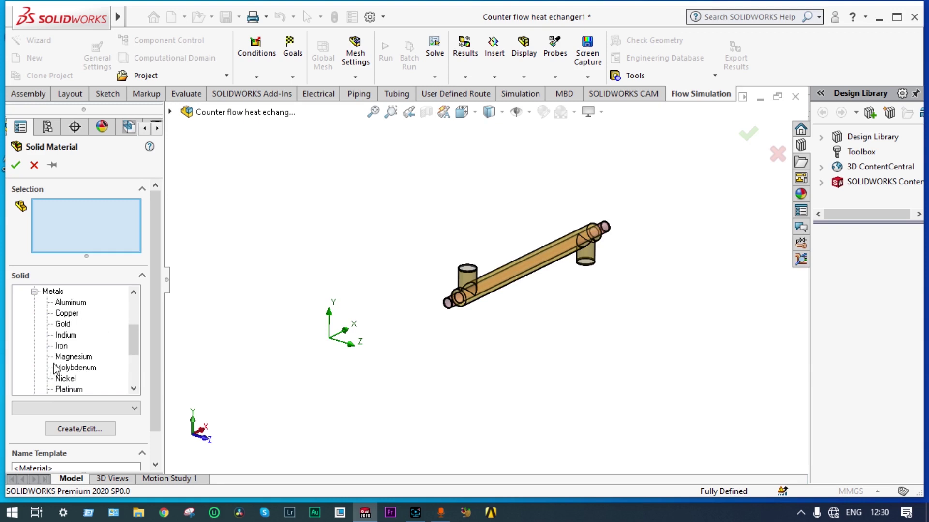
{"action": "left_click", "coordinate": [68, 315]}
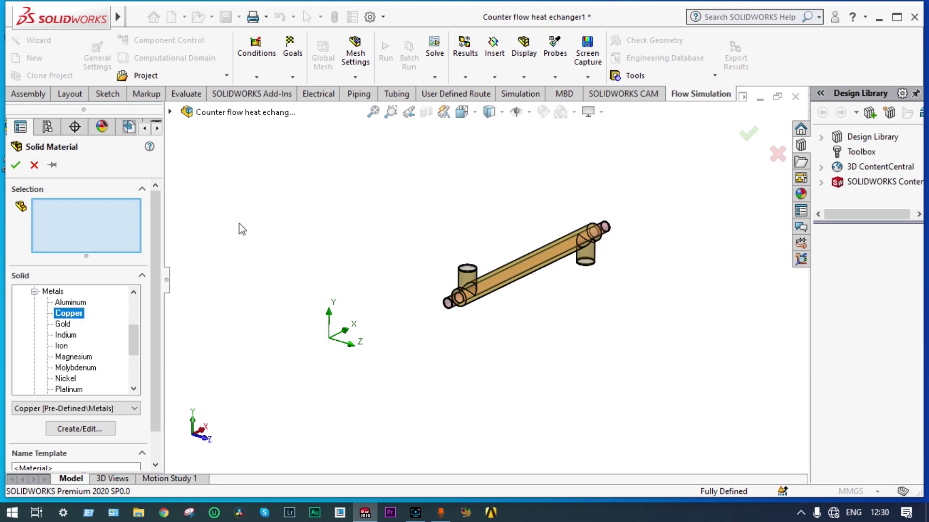
{"action": "left_click", "coordinate": [144, 128]}
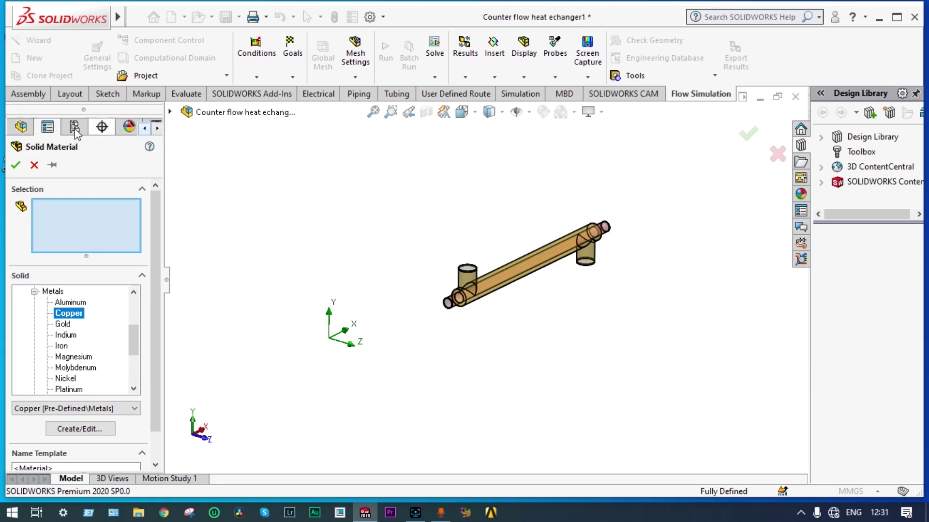
{"action": "left_click", "coordinate": [27, 132]}
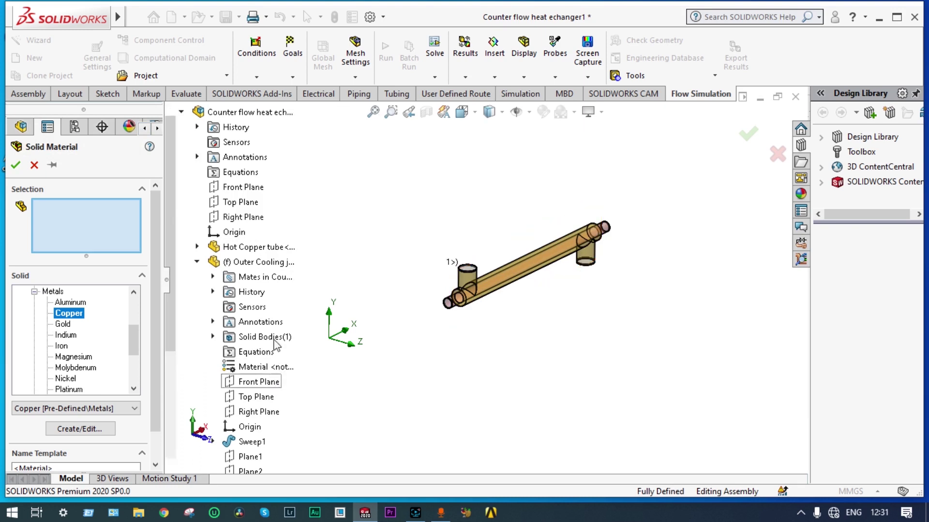
{"action": "left_click", "coordinate": [273, 248]}
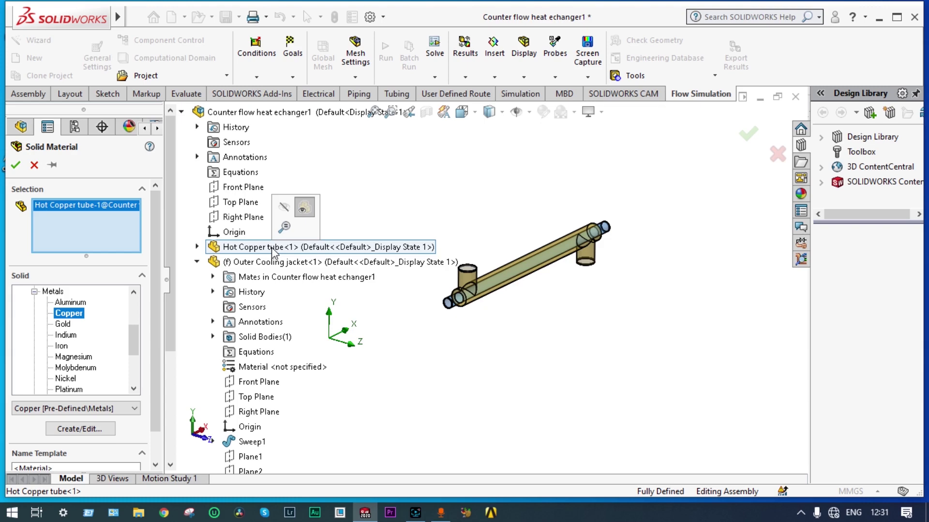
{"action": "left_click", "coordinate": [16, 165]}
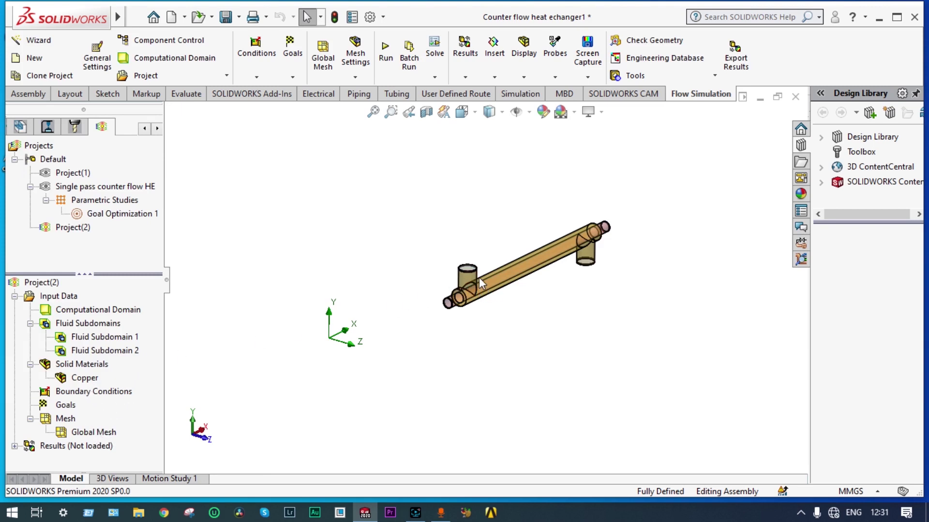
Add a second solid material, assigning the pre-defined alloy Brass to the Outer Cooling jacket component.
{"action": "right_click", "coordinate": [89, 368]}
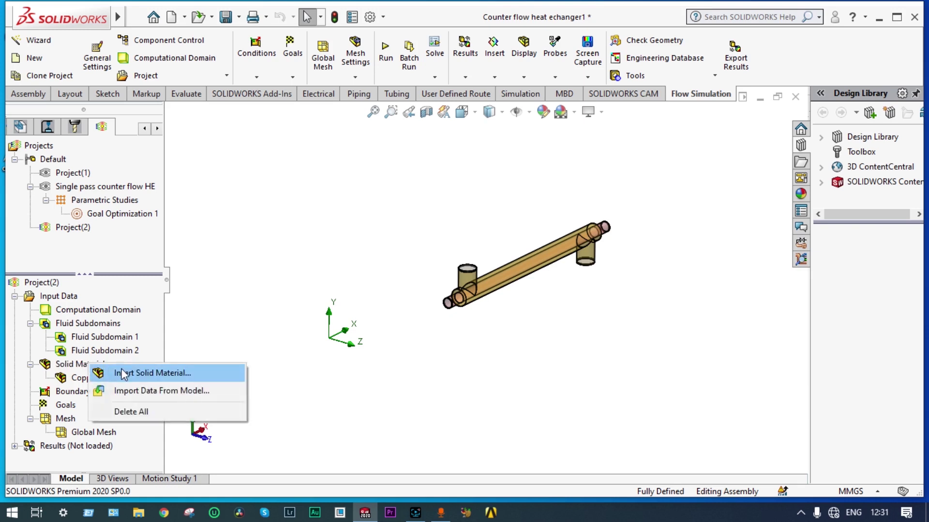
{"action": "left_click", "coordinate": [126, 373]}
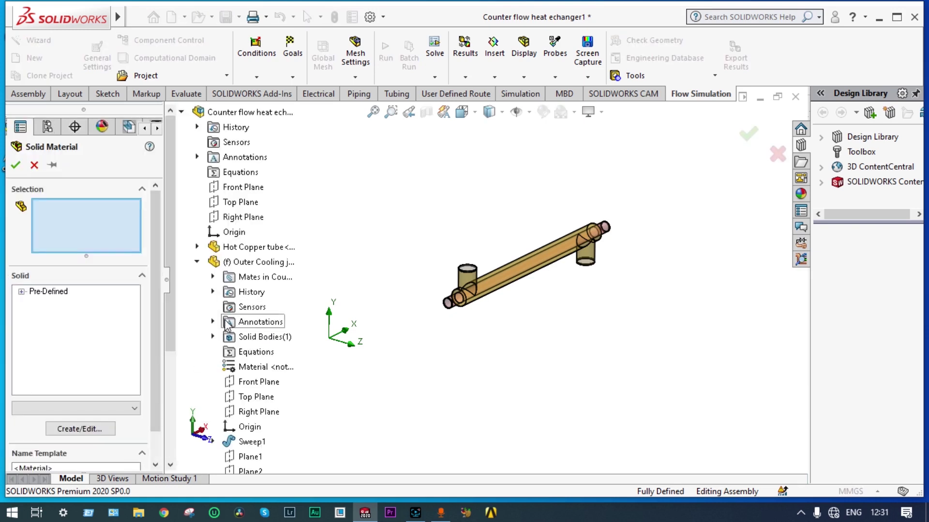
{"action": "left_click", "coordinate": [21, 292]}
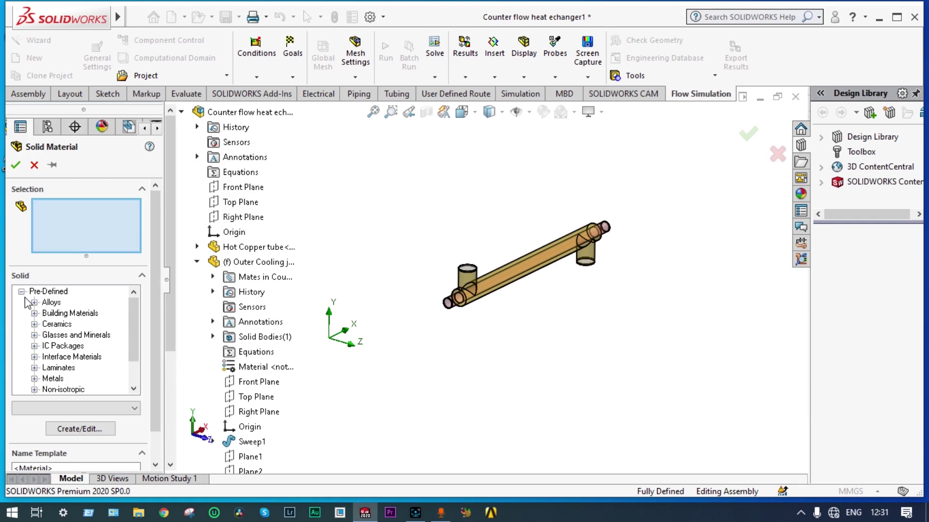
{"action": "left_click", "coordinate": [34, 302]}
{"action": "left_click", "coordinate": [70, 358]}
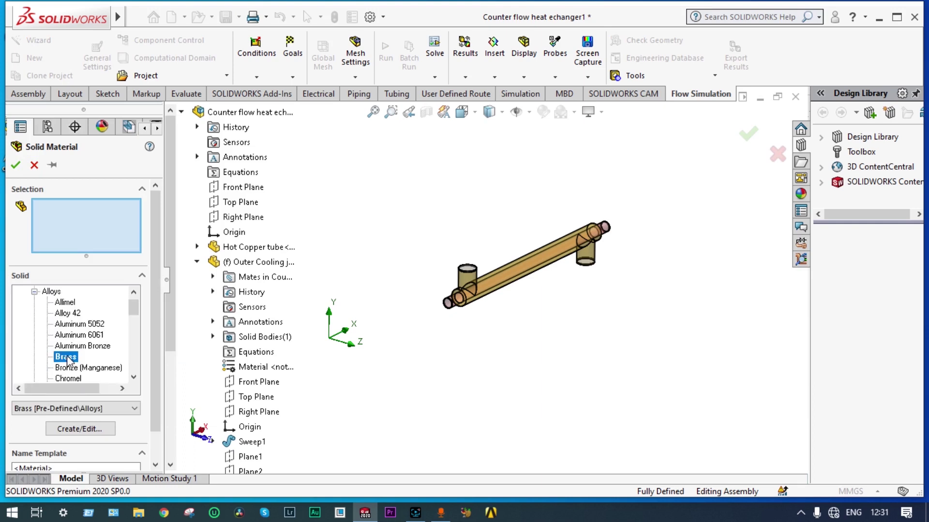
{"action": "left_click", "coordinate": [216, 264]}
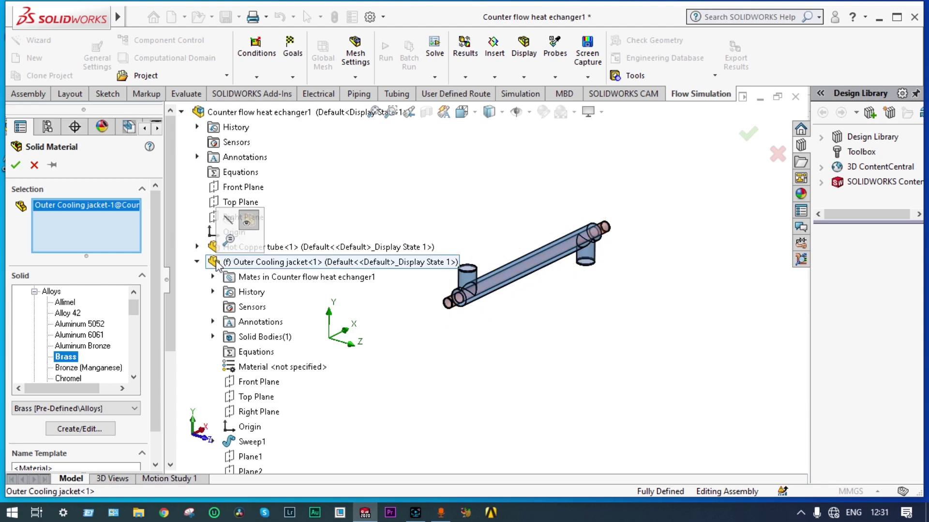
{"action": "left_click", "coordinate": [16, 166]}
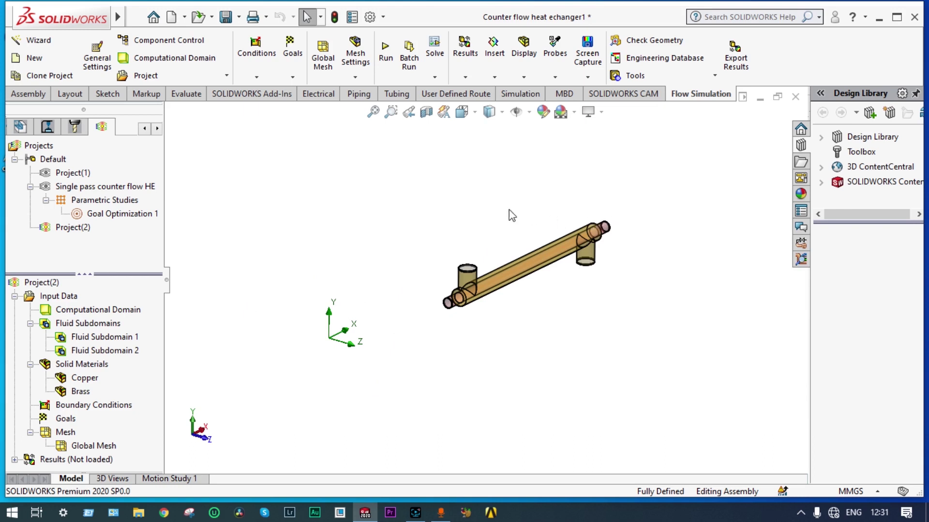
Reapply the planar section view of the assembly on the Front Plane with a 1084 mm offset.
{"action": "left_click", "coordinate": [427, 112]}
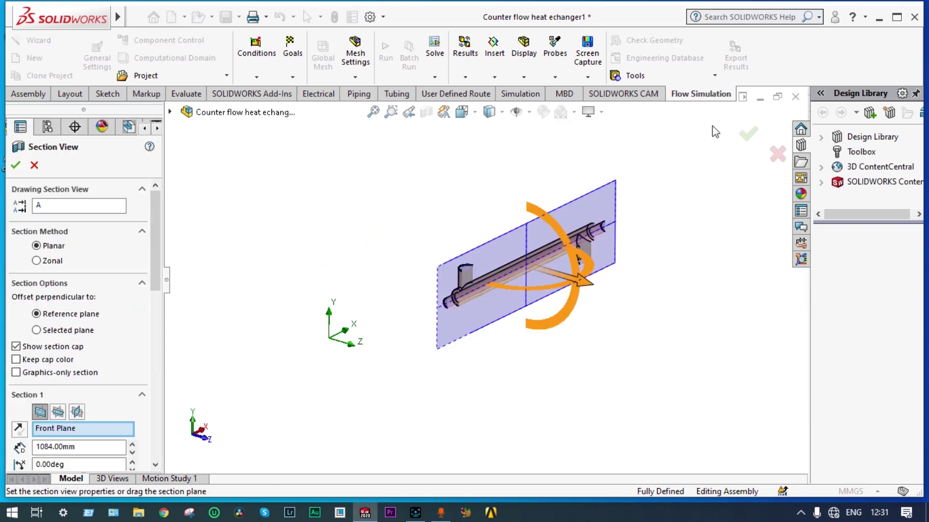
{"action": "left_click", "coordinate": [749, 133]}
{"action": "scroll", "coordinate": [529, 282], "scroll_direction": "down", "scroll_amount": 3}
Insert an Inlet Mass Flow boundary condition with a mass flow rate of 0.001 kg/s and a temperature of 78 °C.
{"action": "right_click", "coordinate": [100, 410]}
{"action": "left_click", "coordinate": [126, 415]}
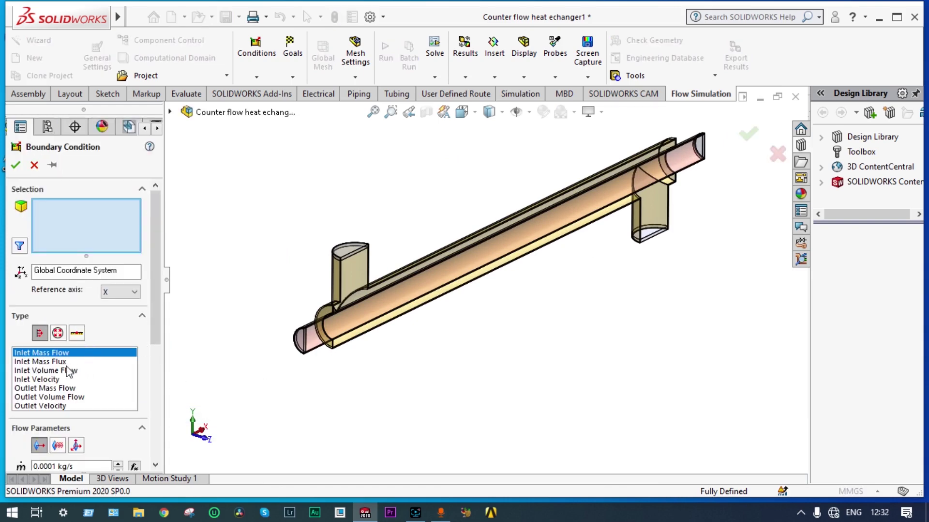
{"action": "left_click_drag", "start_coordinate": [154, 305], "coordinate": [152, 373]}
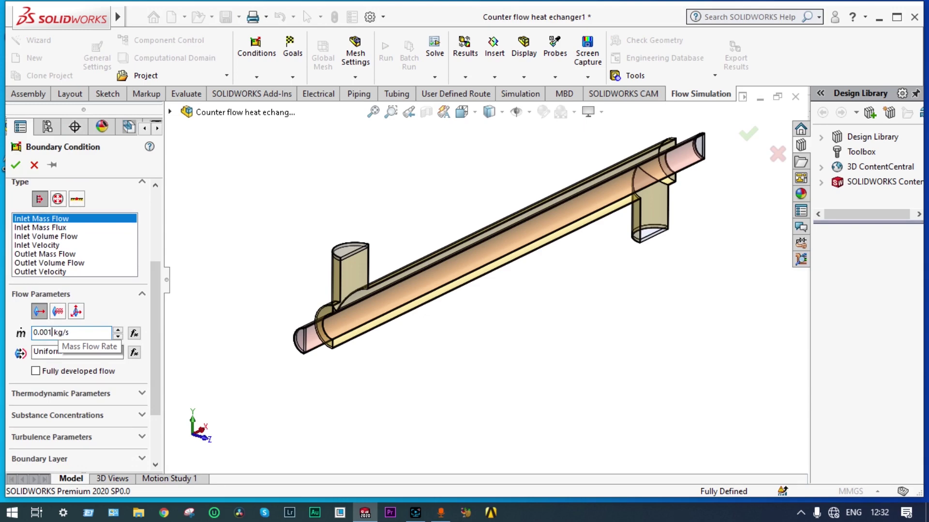
{"action": "left_click", "coordinate": [56, 332]}
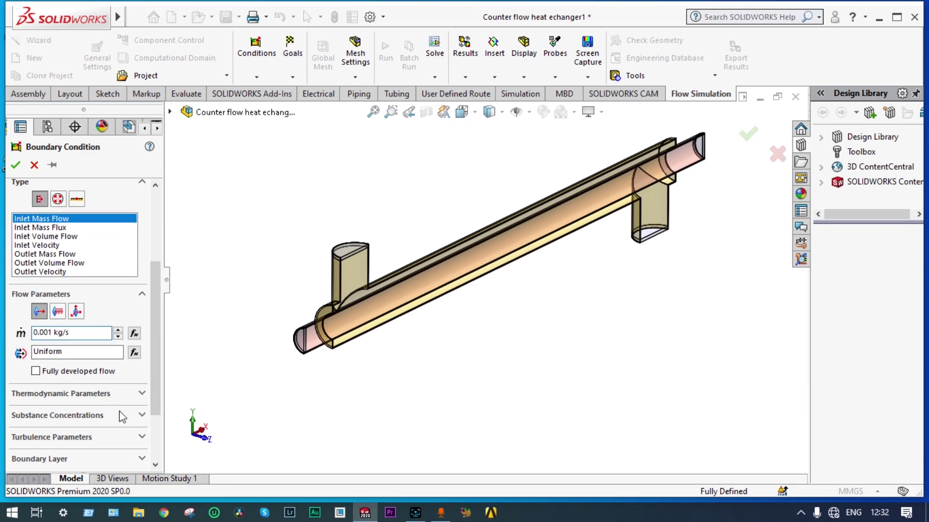
{"action": "left_click", "coordinate": [140, 393]}
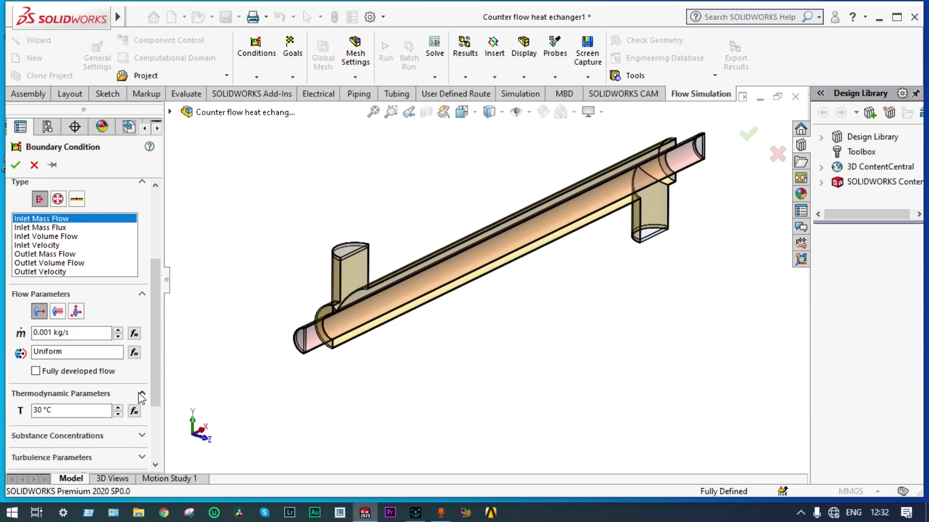
{"action": "left_click", "coordinate": [42, 408]}
{"action": "key", "text": "BackSpace"}
{"action": "key", "text": "BackSpace"}
{"action": "key", "text": "BackSpace"}
{"action": "type", "text": "78"}
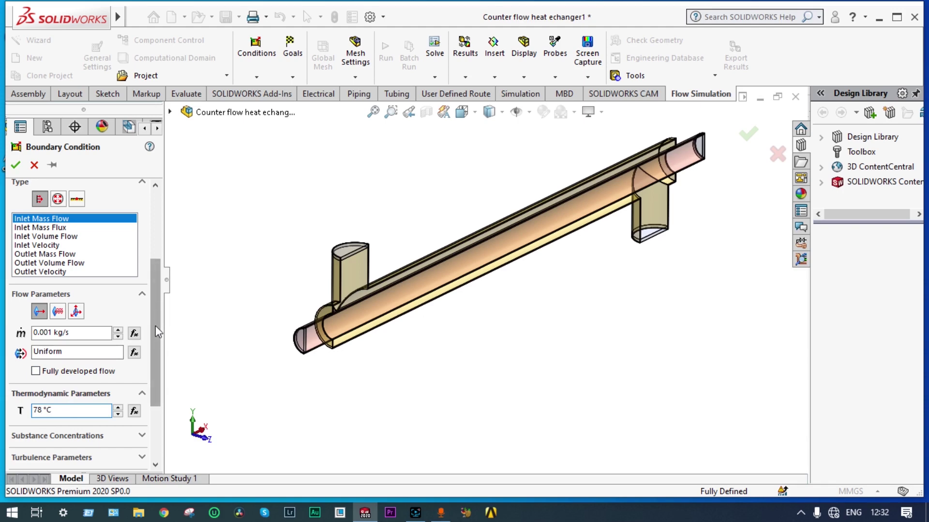
Review the inlet's substance concentrations, then apply the condition to the inner face of the copper tube's lid near the upward port and accept it.
{"action": "scroll", "coordinate": [155, 329], "scroll_direction": "down", "scroll_amount": 3}
{"action": "left_click", "coordinate": [142, 334]}
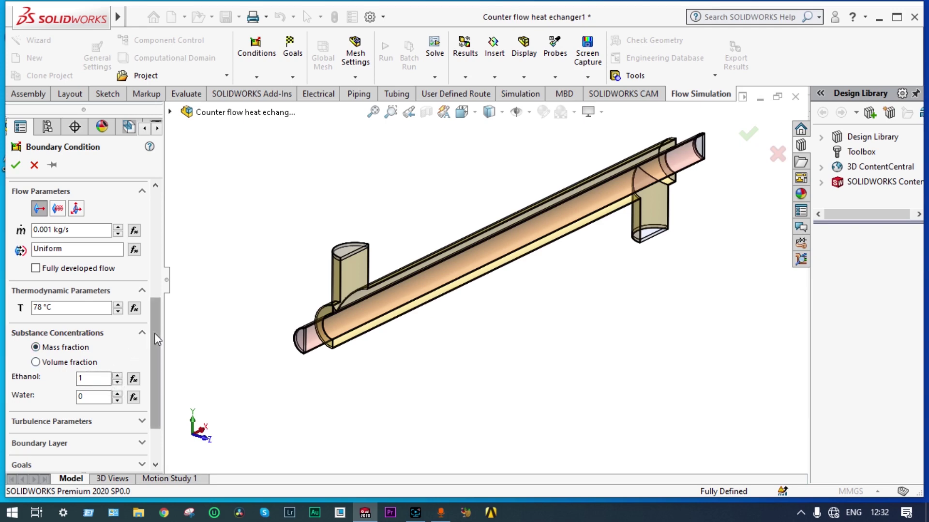
{"action": "scroll", "coordinate": [160, 376], "scroll_direction": "down", "scroll_amount": 2}
{"action": "middle_click_drag", "start_coordinate": [339, 375], "coordinate": [301, 336]}
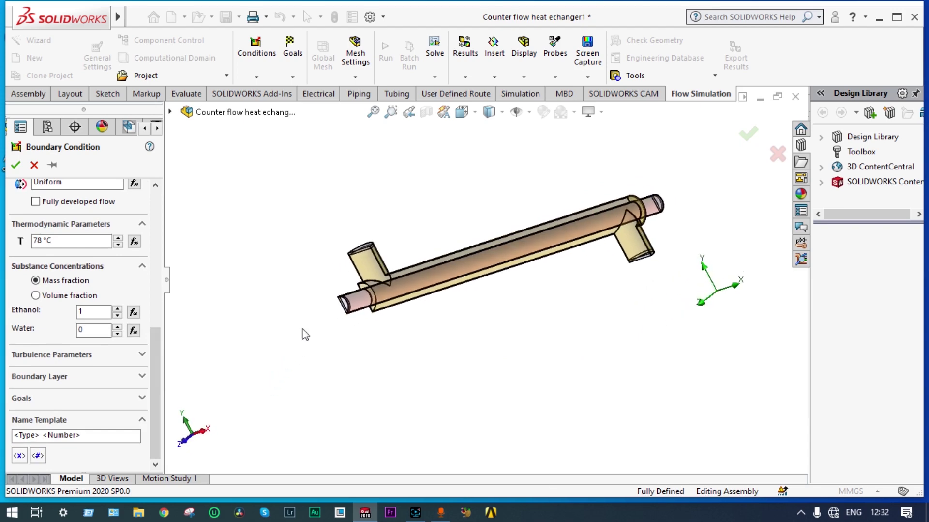
{"action": "scroll", "coordinate": [368, 310], "scroll_direction": "down", "scroll_amount": 5}
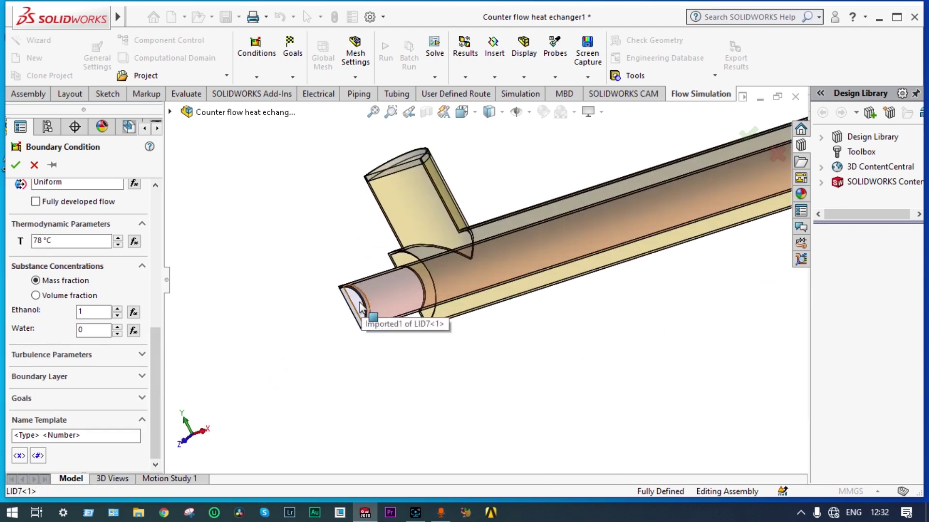
{"action": "left_click", "coordinate": [359, 312]}
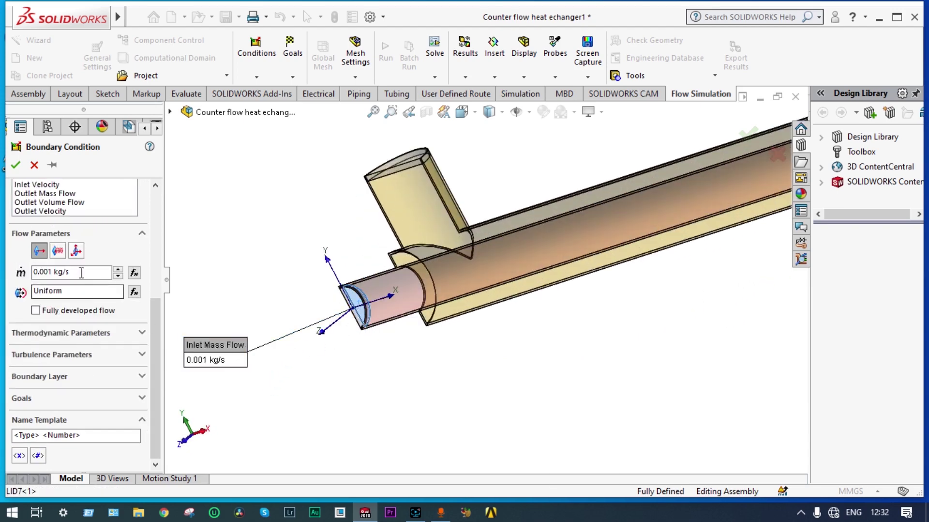
{"action": "left_click", "coordinate": [16, 165]}
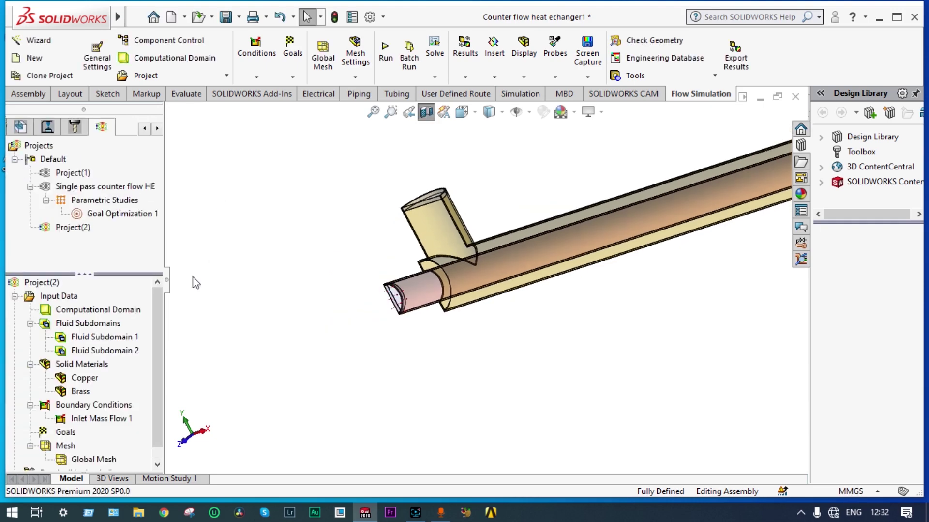
Insert a second Inlet Mass Flow boundary condition with a mass flow rate of 0.001 kg/s and a temperature of 10 °C.
{"action": "scroll", "coordinate": [160, 337], "scroll_direction": "down", "scroll_amount": 1}
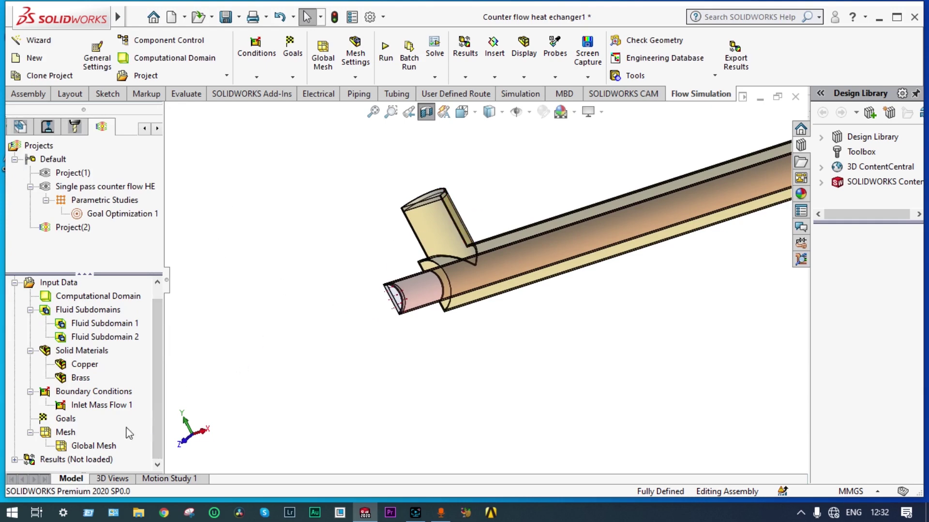
{"action": "right_click", "coordinate": [84, 392]}
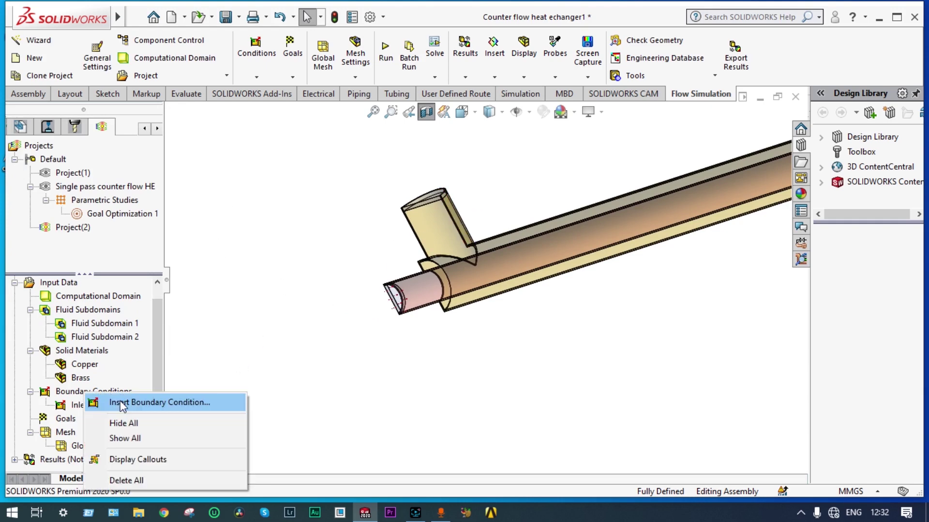
{"action": "left_click", "coordinate": [121, 403]}
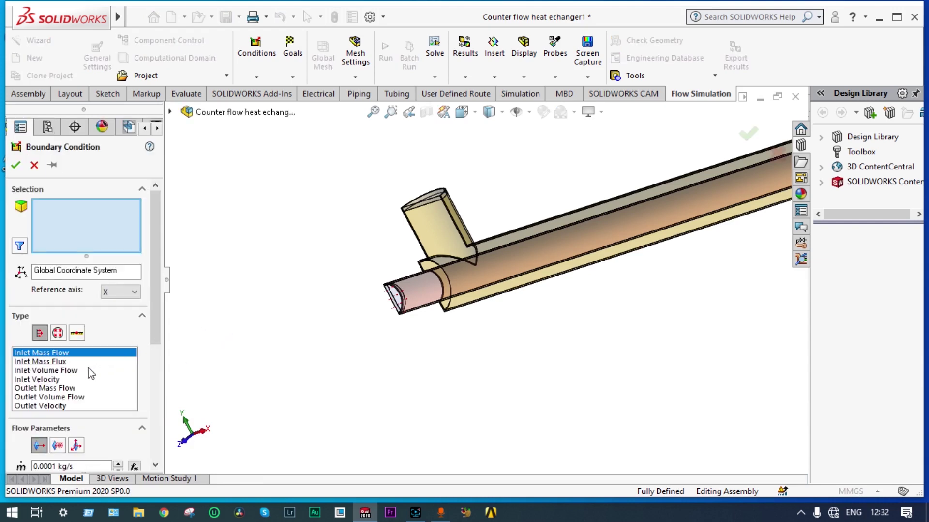
{"action": "scroll", "coordinate": [91, 373], "scroll_direction": "down", "scroll_amount": 3}
{"action": "left_click", "coordinate": [57, 355]}
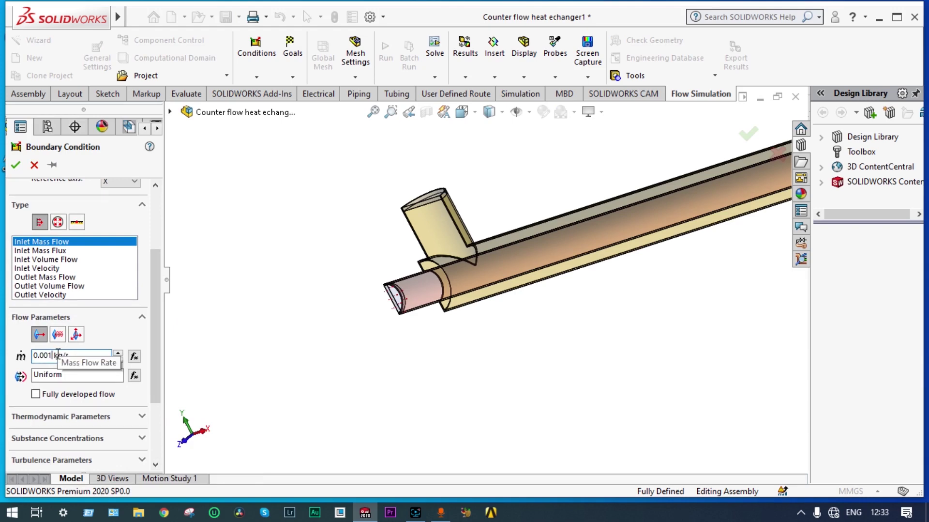
{"action": "left_click", "coordinate": [143, 416]}
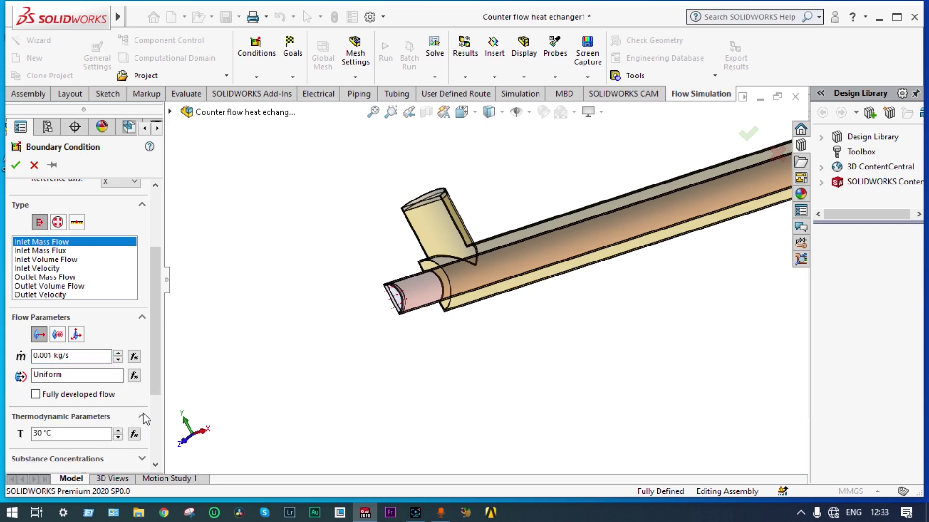
{"action": "left_click", "coordinate": [40, 433]}
{"action": "type", "text": "1"}
Set the second inlet's mass fractions to 0 for ethanol and 1 for water.
{"action": "left_click_drag", "start_coordinate": [151, 342], "coordinate": [153, 390]}
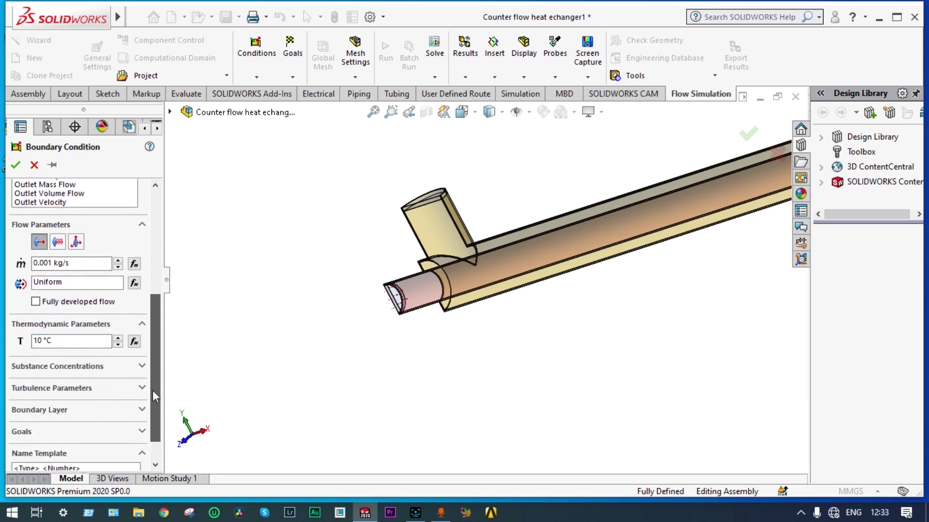
{"action": "left_click", "coordinate": [141, 364]}
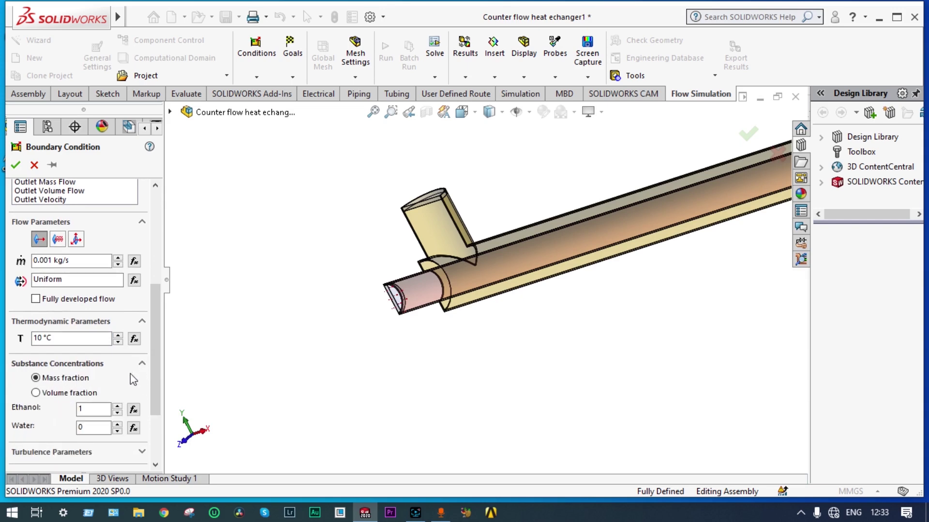
{"action": "left_click", "coordinate": [89, 408]}
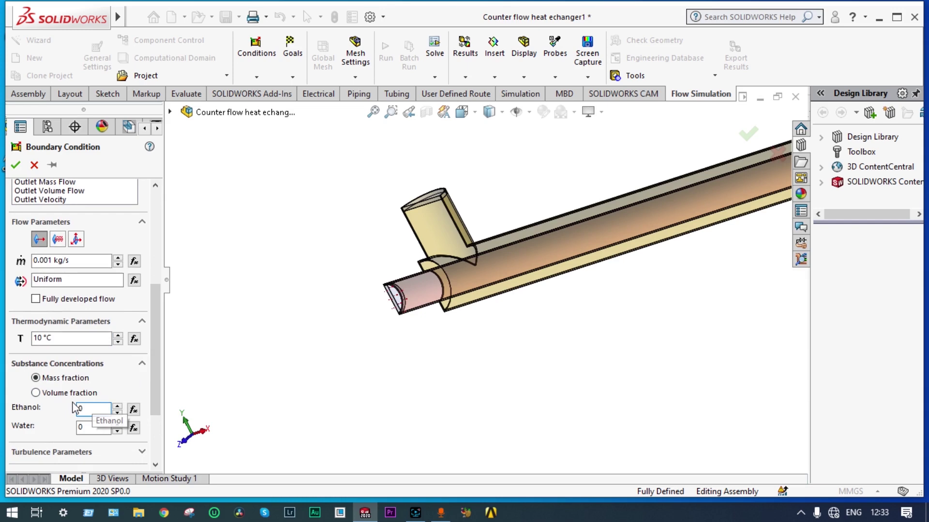
{"action": "left_click", "coordinate": [84, 426]}
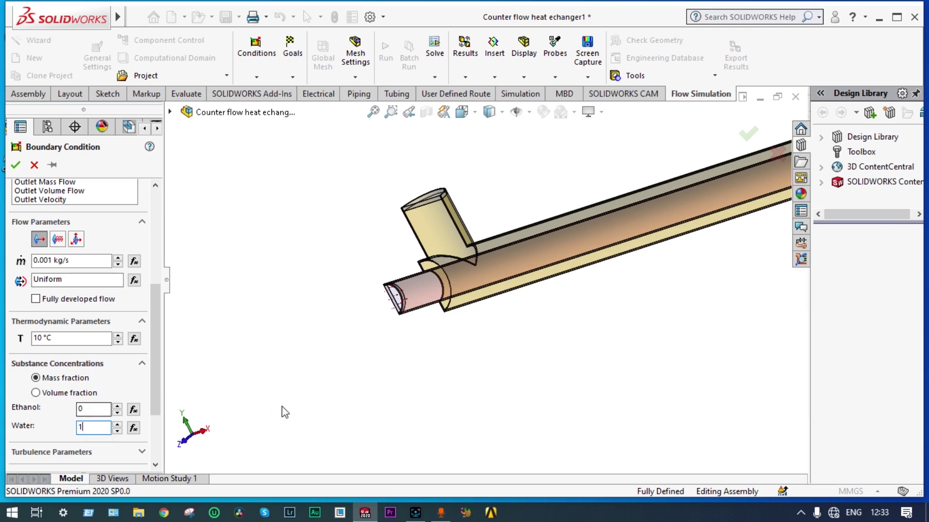
Apply the second inlet mass flow to the inner face of the jacket's upward port lid and accept it.
{"action": "scroll", "coordinate": [285, 408], "scroll_direction": "up", "scroll_amount": 5}
{"action": "middle_click_drag", "start_coordinate": [288, 406], "coordinate": [487, 307]}
{"action": "scroll", "coordinate": [455, 319], "scroll_direction": "down", "scroll_amount": 6}
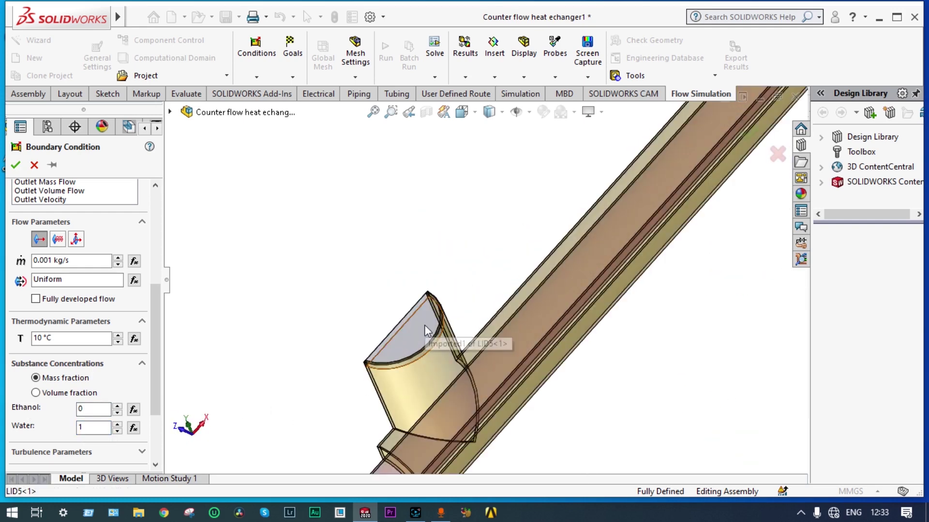
{"action": "left_click", "coordinate": [425, 327]}
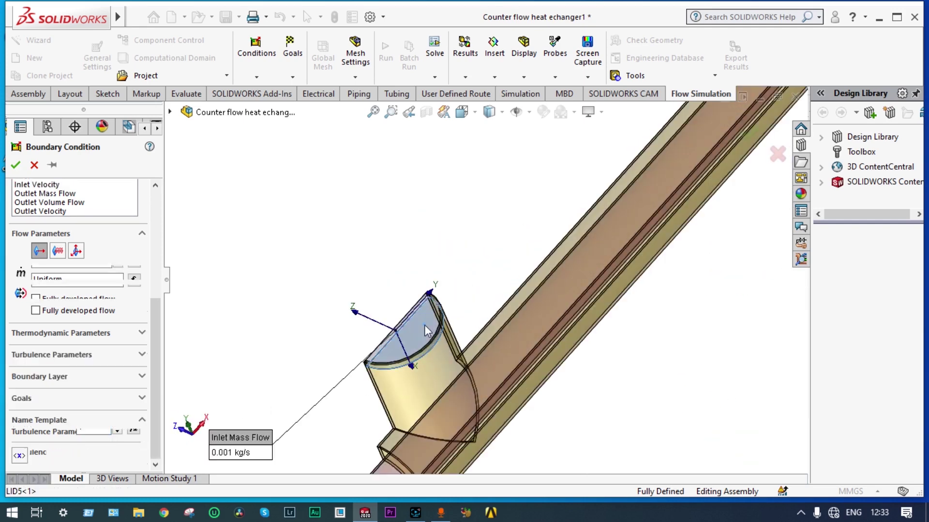
{"action": "left_click", "coordinate": [15, 165]}
Add an Environment Pressure boundary condition on the inner face of the lid at the copper tube's outlet end and accept it.
{"action": "scroll", "coordinate": [330, 206], "scroll_direction": "up", "scroll_amount": 5}
{"action": "middle_click_drag", "start_coordinate": [346, 209], "coordinate": [660, 189]}
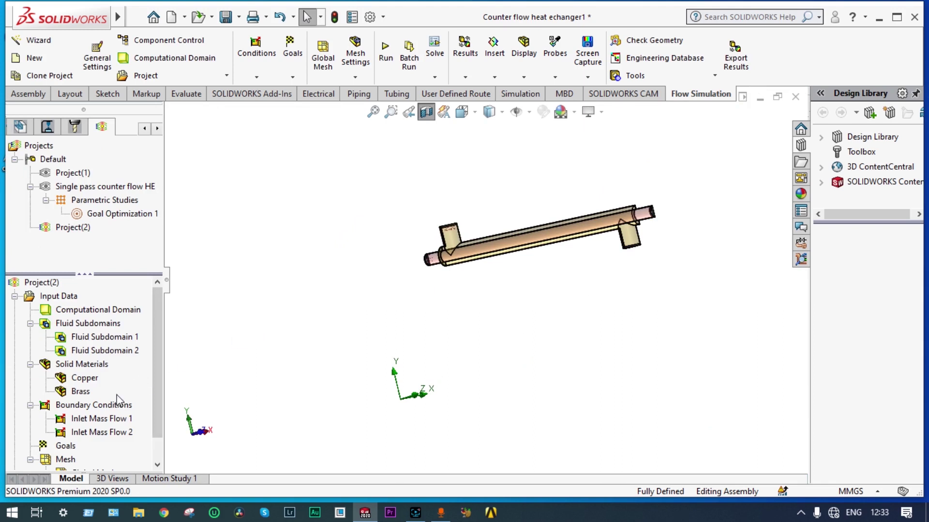
{"action": "right_click", "coordinate": [99, 406]}
{"action": "left_click", "coordinate": [160, 318]}
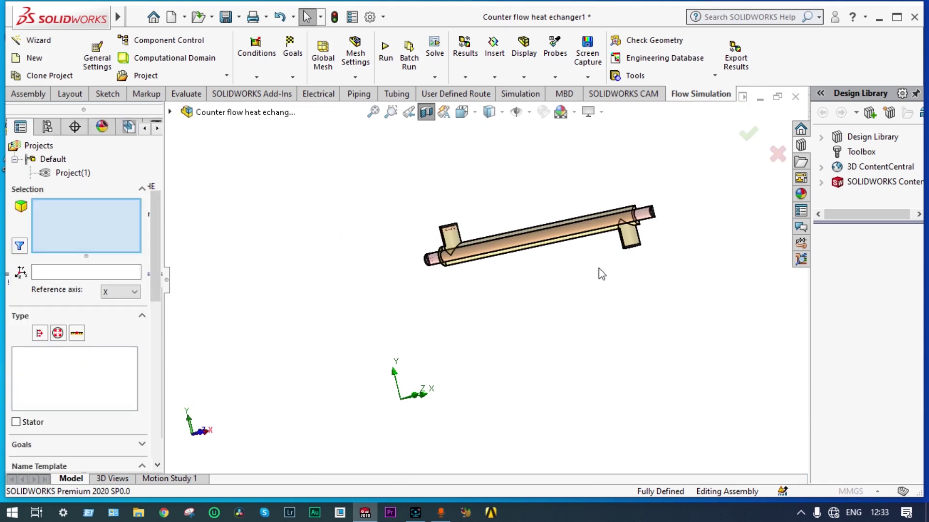
{"action": "middle_click_drag", "start_coordinate": [595, 271], "coordinate": [222, 324]}
{"action": "left_click", "coordinate": [58, 333]}
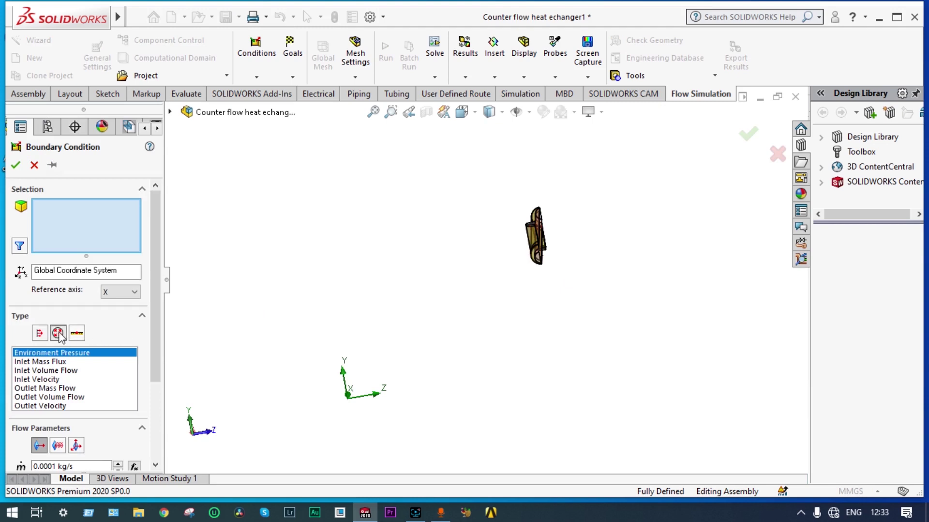
{"action": "key", "text": "ctrl+7"}
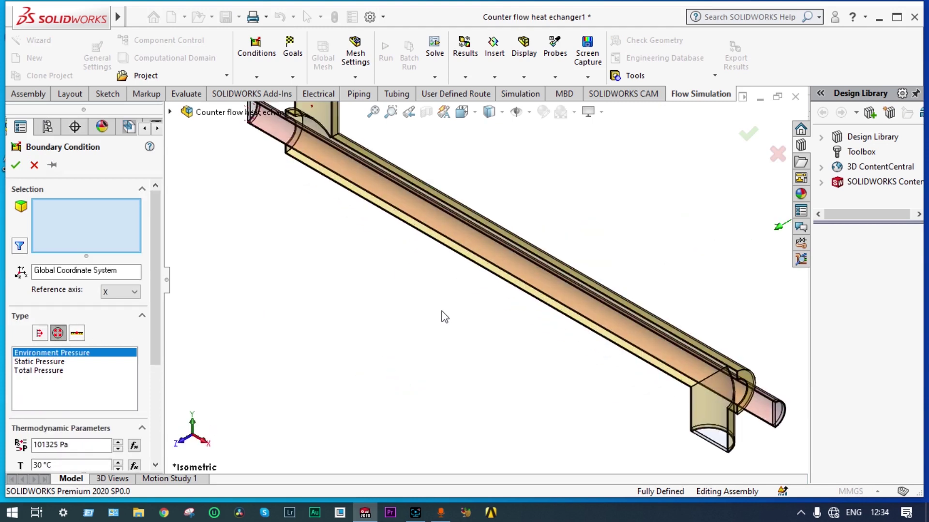
{"action": "middle_click_drag", "start_coordinate": [441, 315], "coordinate": [704, 332]}
{"action": "scroll", "coordinate": [611, 346], "scroll_direction": "down", "scroll_amount": 5}
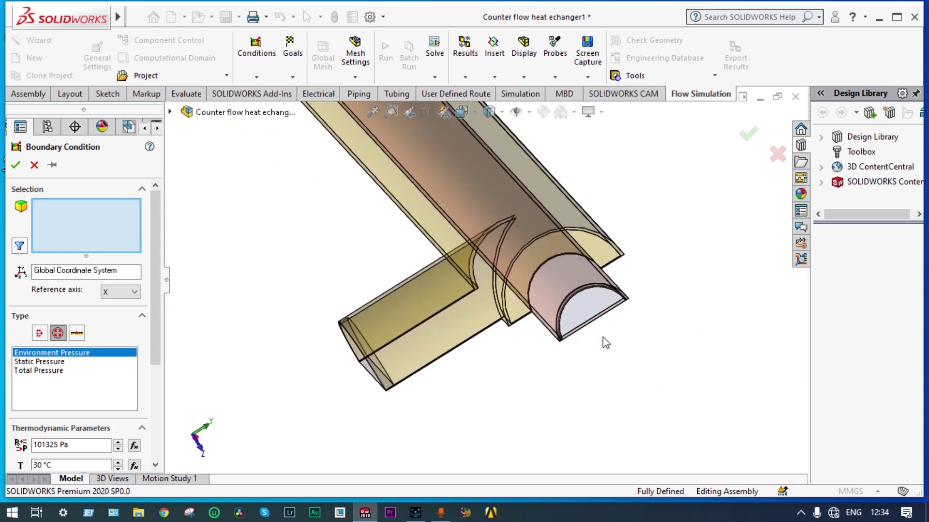
{"action": "middle_click_drag", "start_coordinate": [614, 332], "coordinate": [595, 327]}
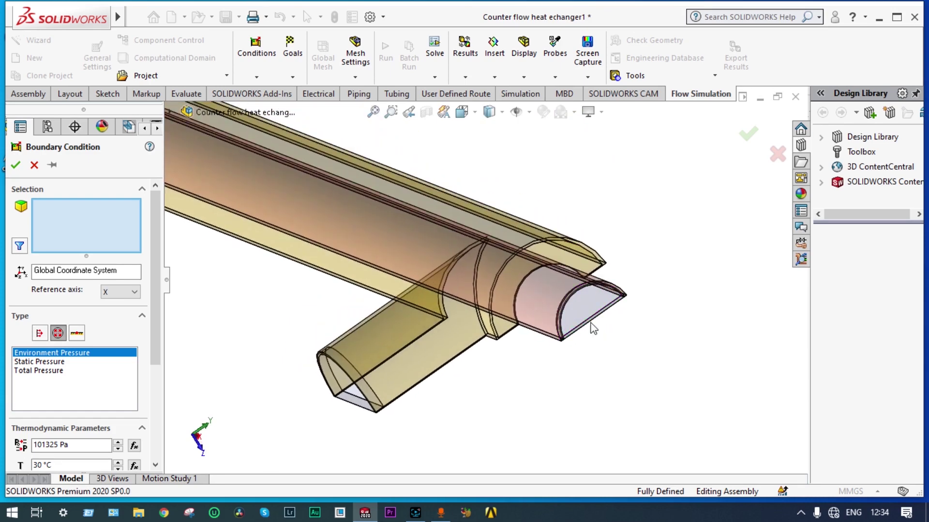
{"action": "left_click", "coordinate": [584, 309]}
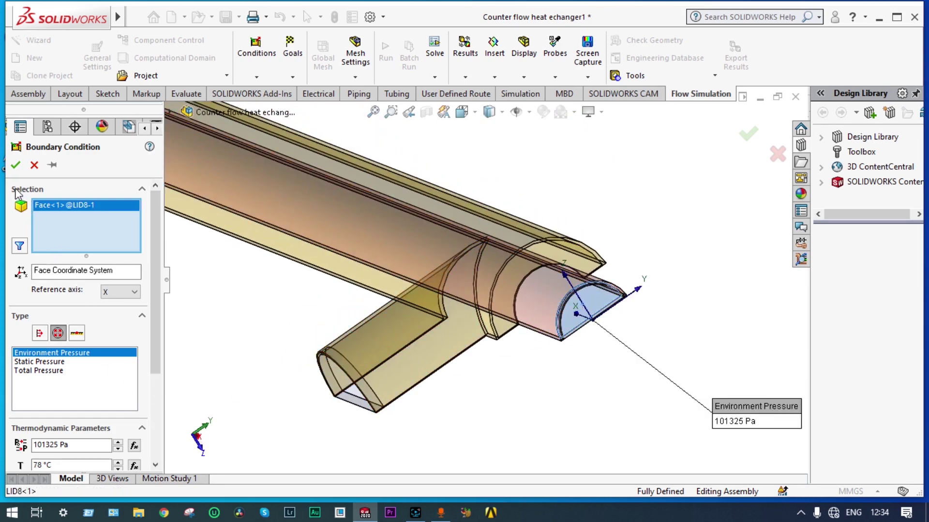
{"action": "left_click", "coordinate": [15, 164]}
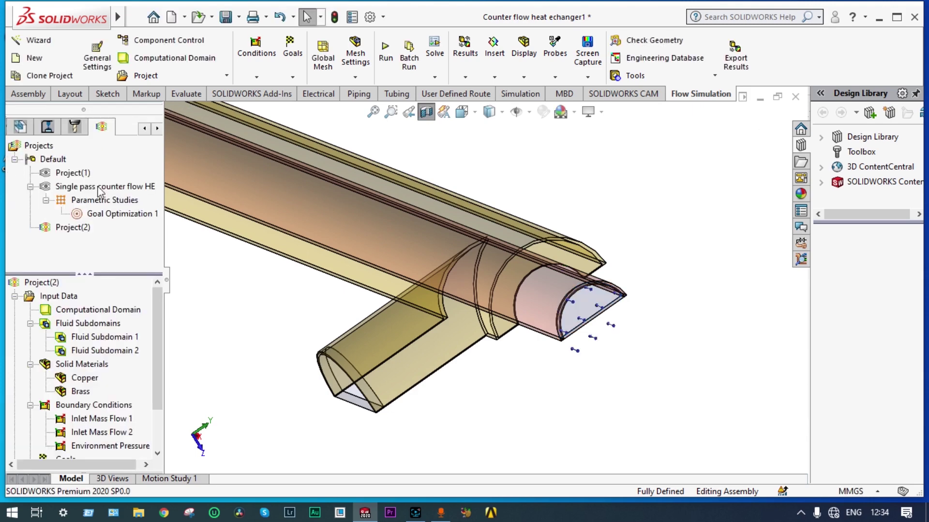
Add an Environment Pressure boundary condition on the inner face of the jacket's downward port lid and accept it.
{"action": "scroll", "coordinate": [736, 308], "scroll_direction": "up", "scroll_amount": 5}
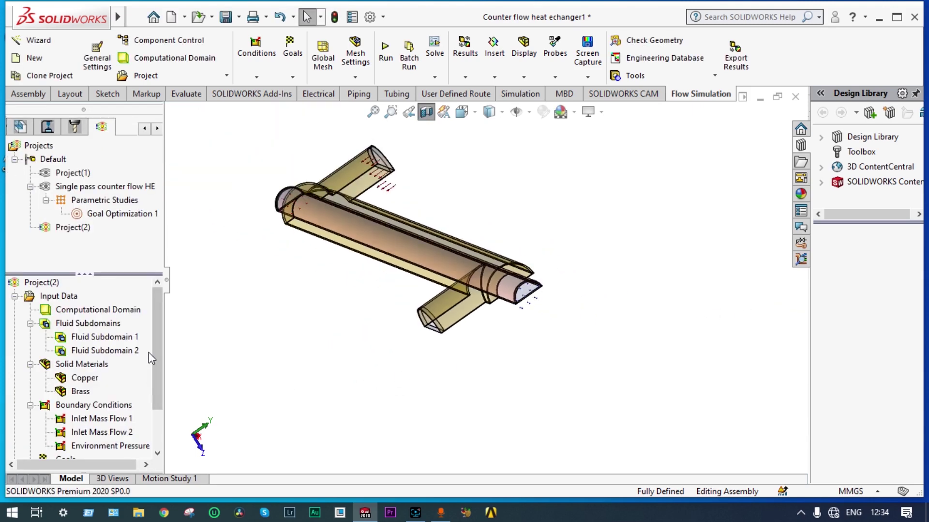
{"action": "right_click", "coordinate": [113, 411]}
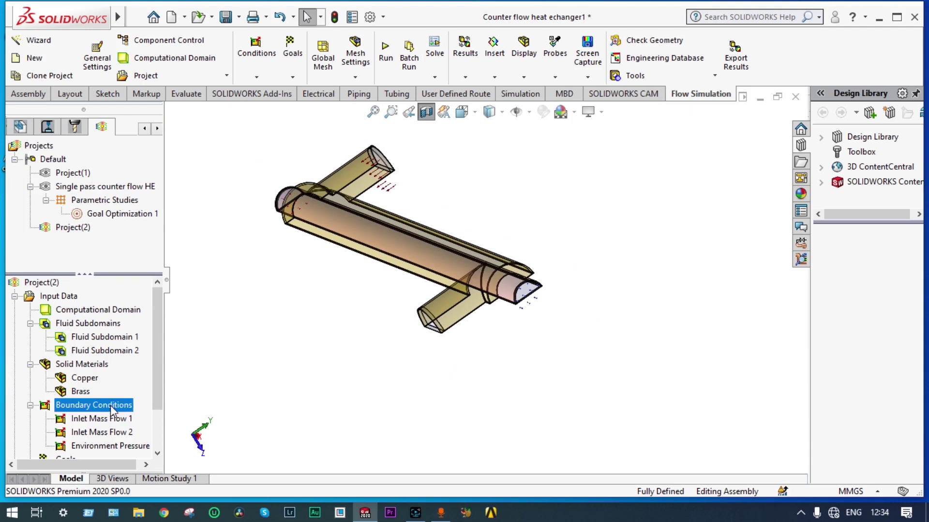
{"action": "left_click", "coordinate": [167, 317]}
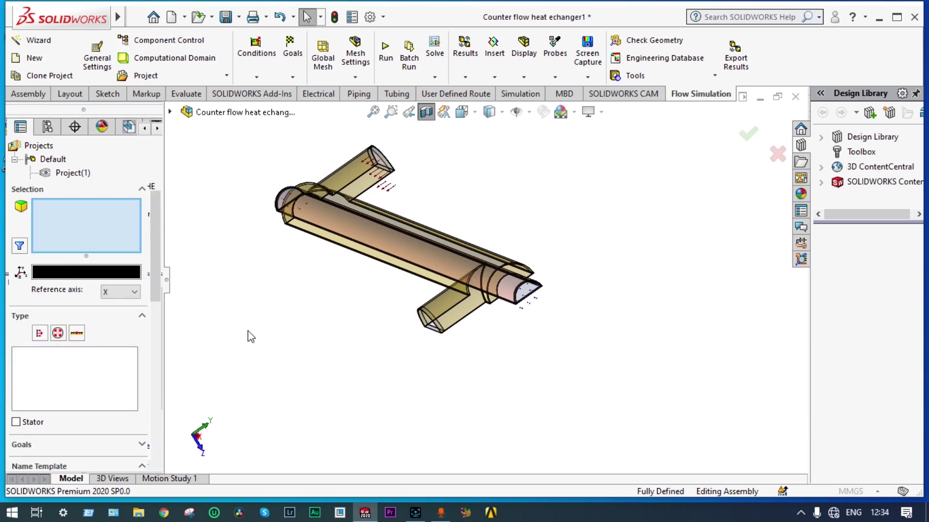
{"action": "left_click", "coordinate": [57, 333]}
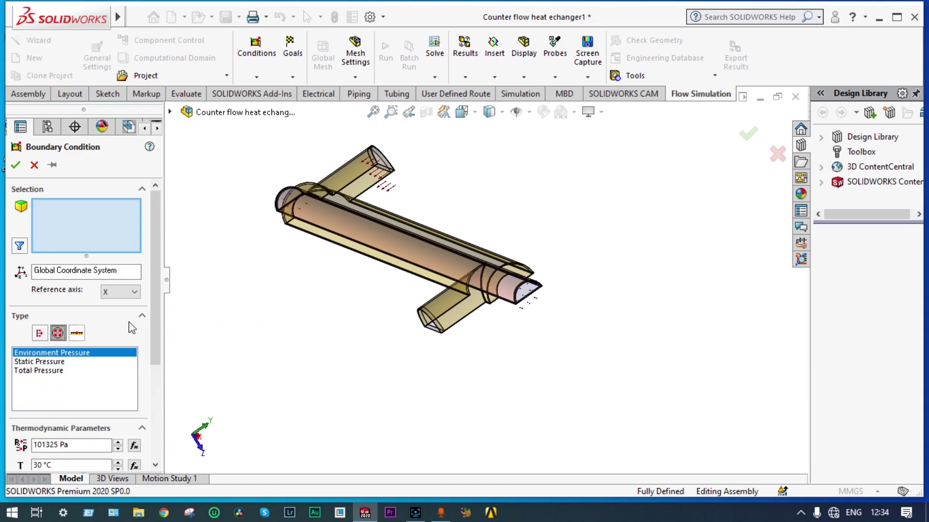
{"action": "middle_click_drag", "start_coordinate": [322, 315], "coordinate": [680, 349]}
{"action": "scroll", "coordinate": [680, 348], "scroll_direction": "up", "scroll_amount": 3}
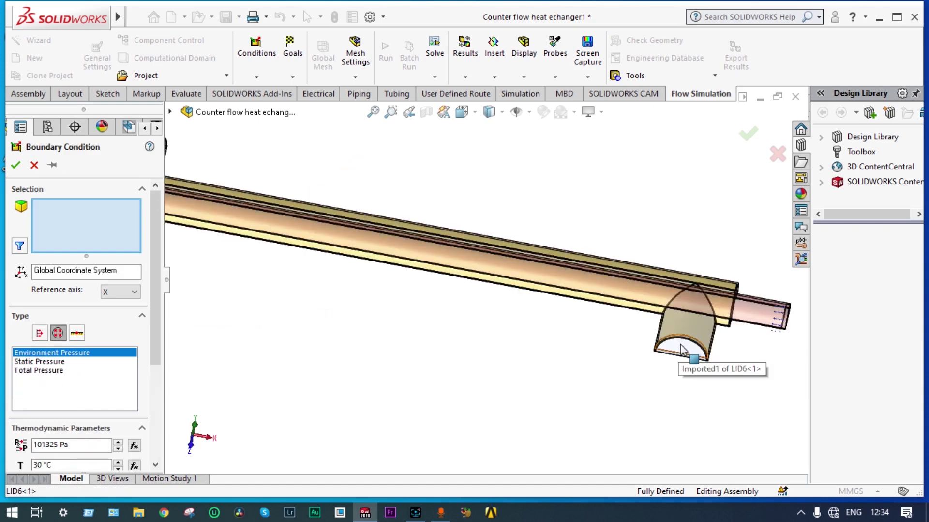
{"action": "left_click", "coordinate": [680, 348]}
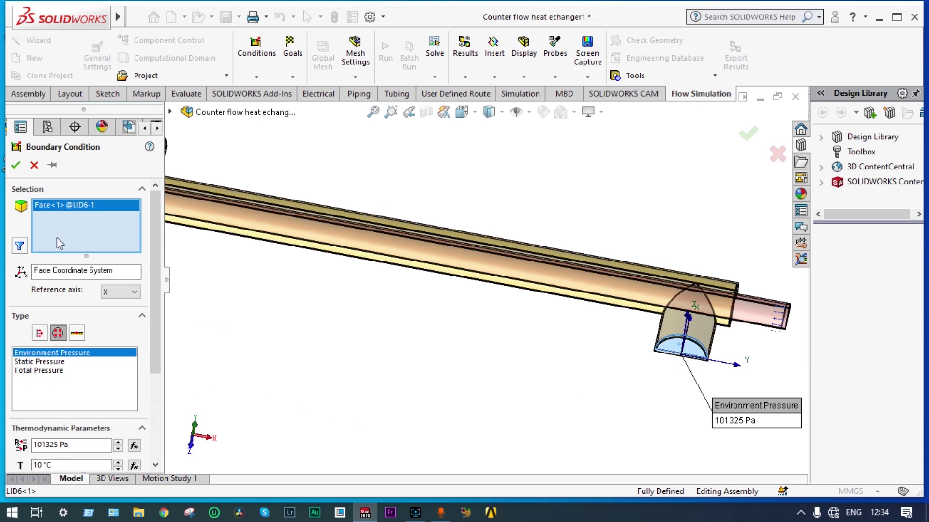
{"action": "left_click", "coordinate": [15, 165]}
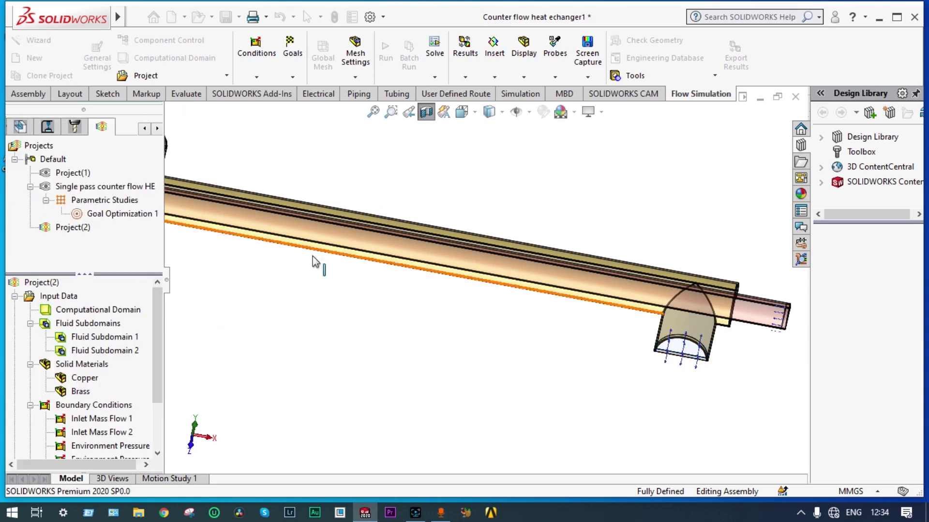
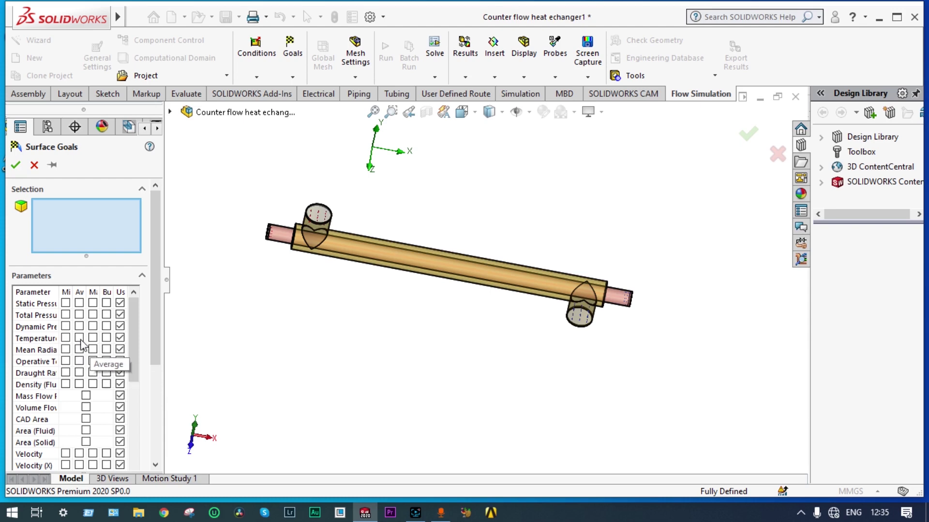
Create a surface goal for average fluid temperature on the inner face of the lid at the copper tube's outlet end.
{"action": "middle_click_drag", "start_coordinate": [416, 334], "coordinate": [533, 305]}
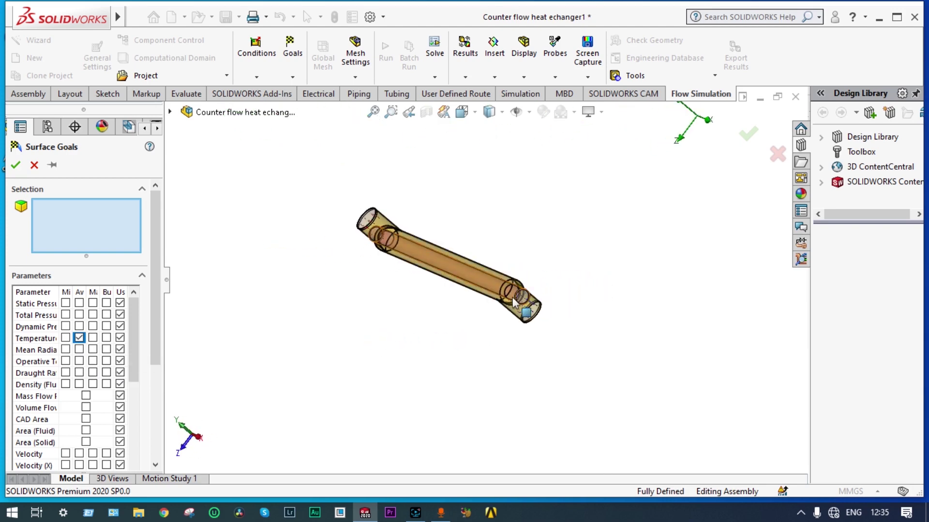
{"action": "scroll", "coordinate": [539, 303], "scroll_direction": "down", "scroll_amount": 5}
{"action": "scroll", "coordinate": [539, 303], "scroll_direction": "down", "scroll_amount": 2}
{"action": "scroll", "coordinate": [647, 263], "scroll_direction": "down", "scroll_amount": 5}
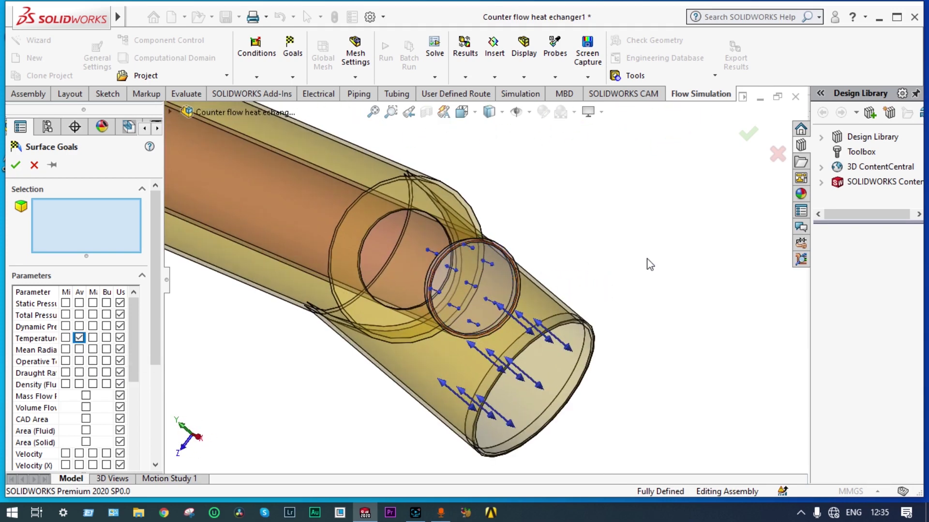
{"action": "scroll", "coordinate": [636, 248], "scroll_direction": "up", "scroll_amount": 3}
{"action": "scroll", "coordinate": [521, 260], "scroll_direction": "up", "scroll_amount": 3}
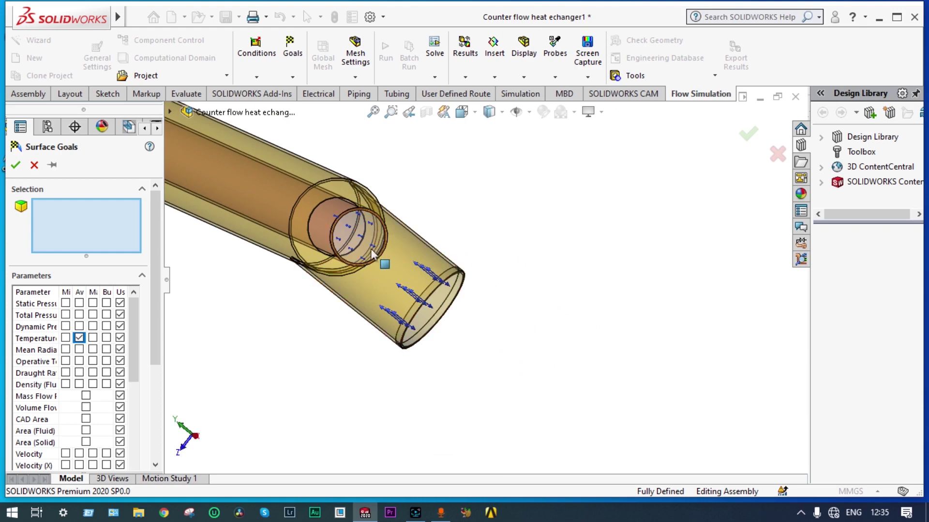
{"action": "right_click", "coordinate": [370, 233]}
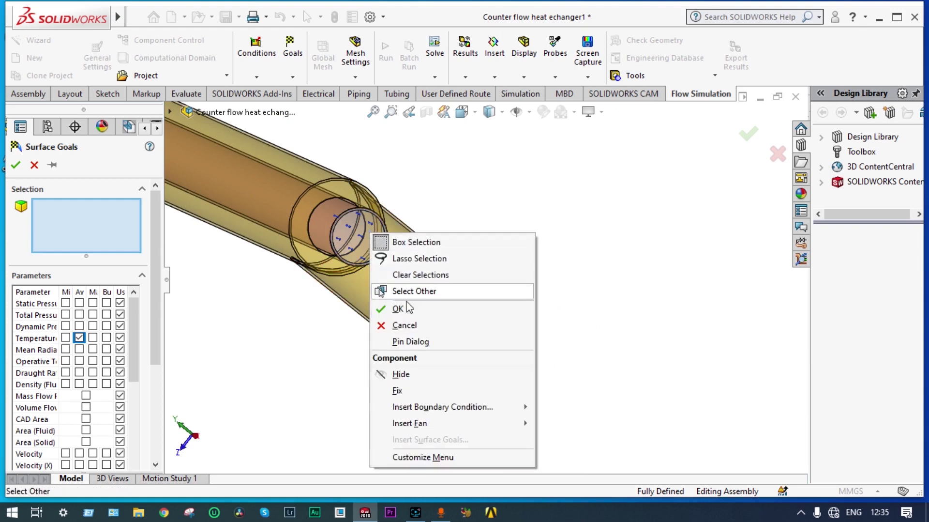
{"action": "left_click", "coordinate": [425, 290]}
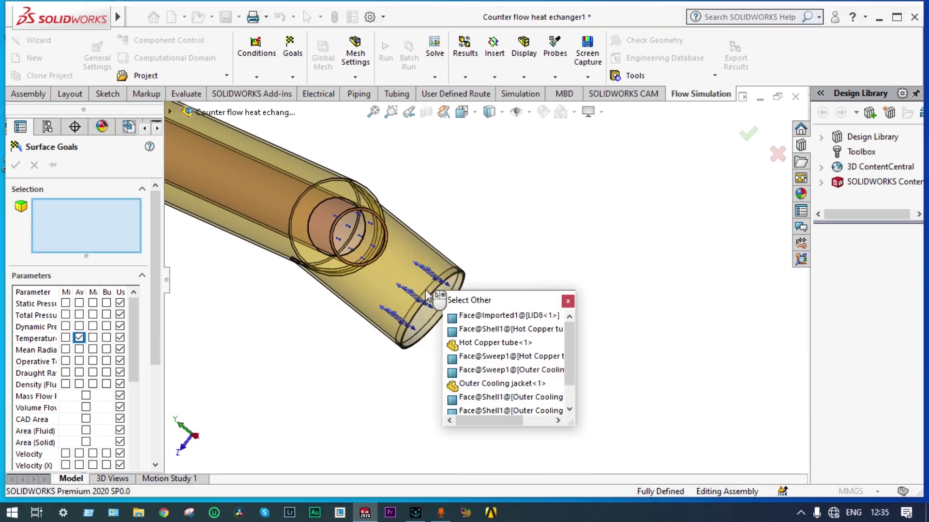
{"action": "left_click", "coordinate": [490, 319]}
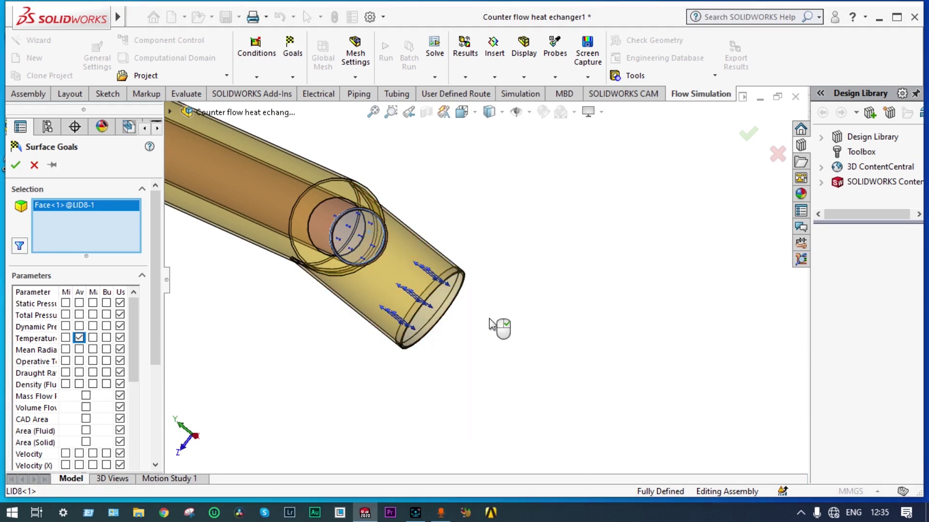
{"action": "left_click", "coordinate": [15, 165]}
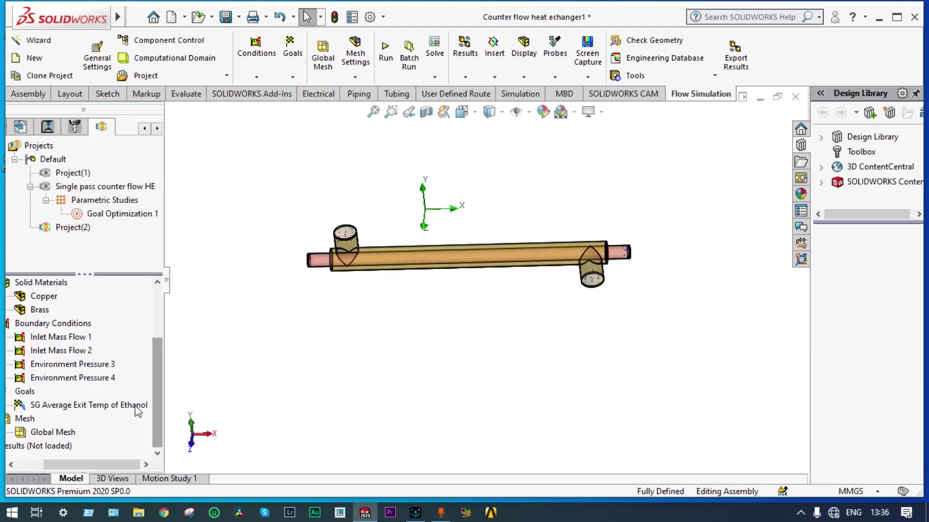
Insert another average fluid temperature surface goal on the inner face of the jacket's downward outlet port lid.
{"action": "right_click", "coordinate": [28, 392]}
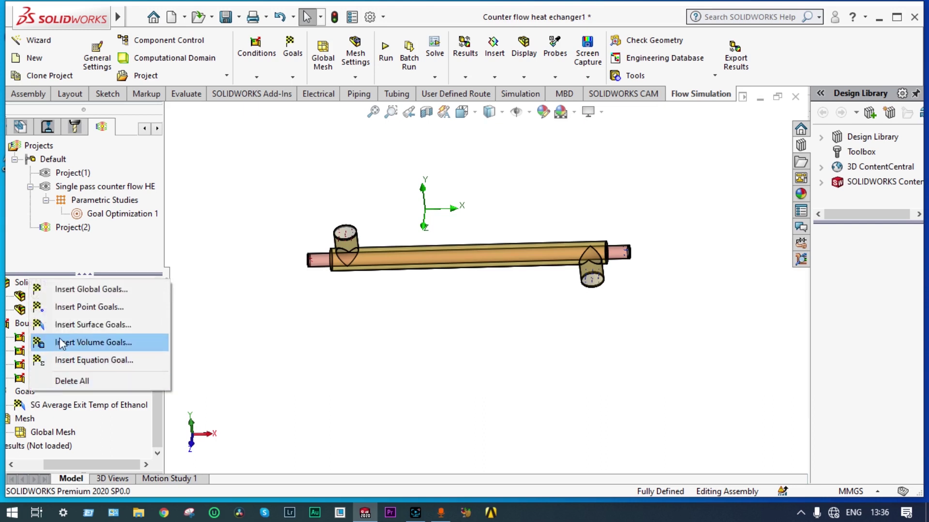
{"action": "left_click", "coordinate": [78, 324]}
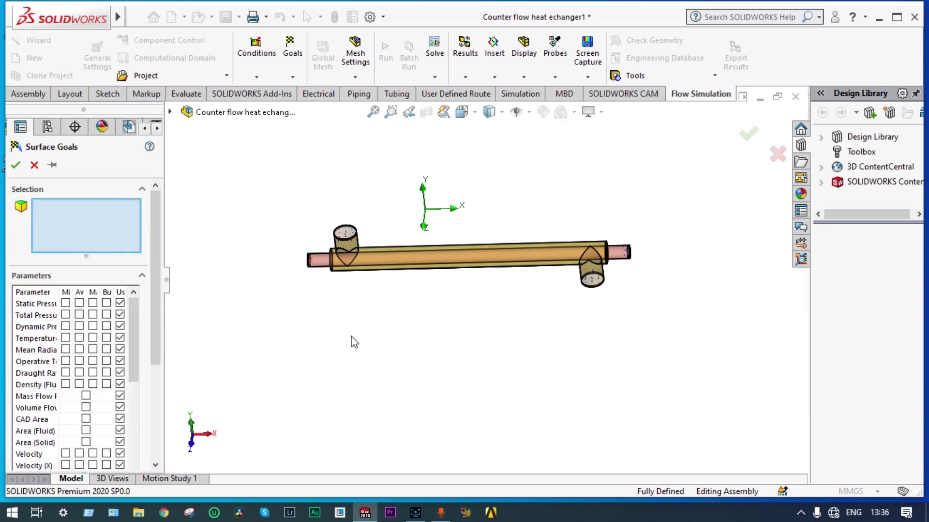
{"action": "middle_click_drag", "start_coordinate": [355, 342], "coordinate": [249, 347]}
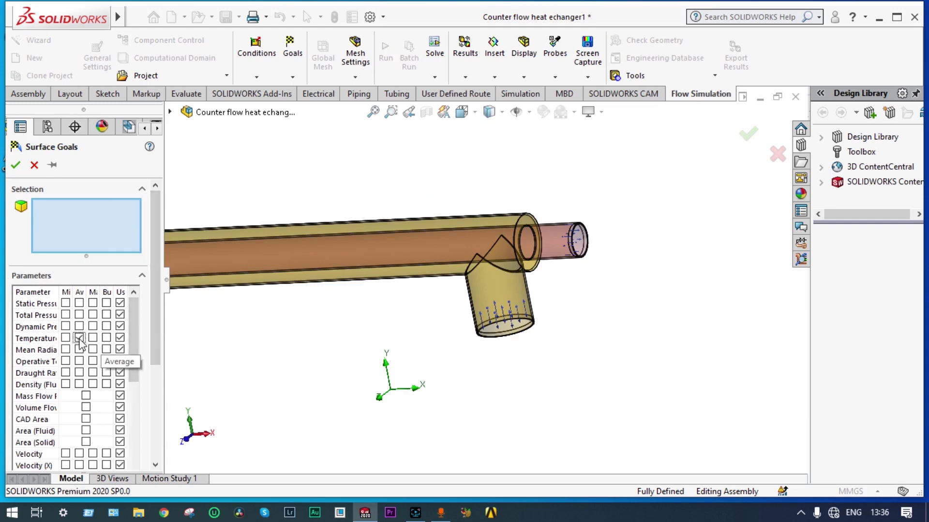
{"action": "middle_click_drag", "start_coordinate": [601, 333], "coordinate": [518, 330]}
{"action": "right_click", "coordinate": [503, 328]}
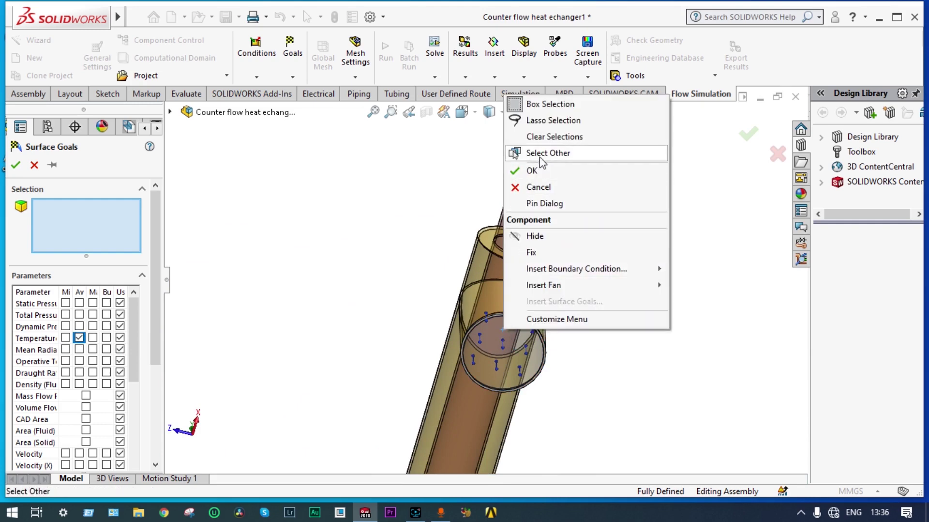
{"action": "left_click", "coordinate": [545, 154]}
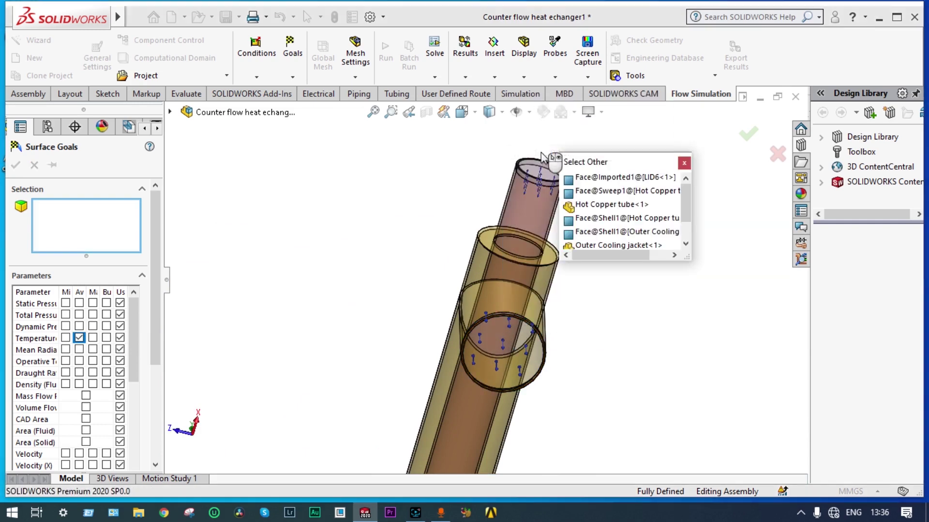
{"action": "left_click", "coordinate": [586, 182]}
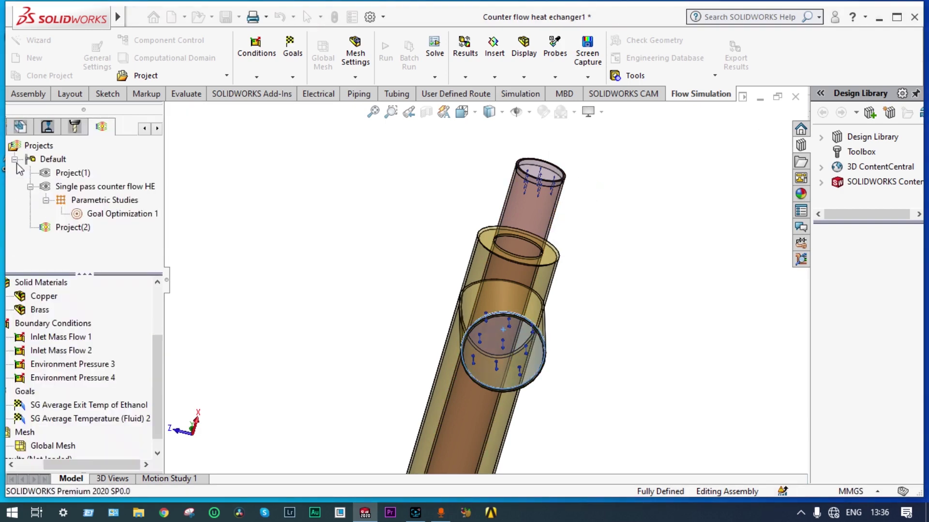
{"action": "left_click", "coordinate": [15, 165]}
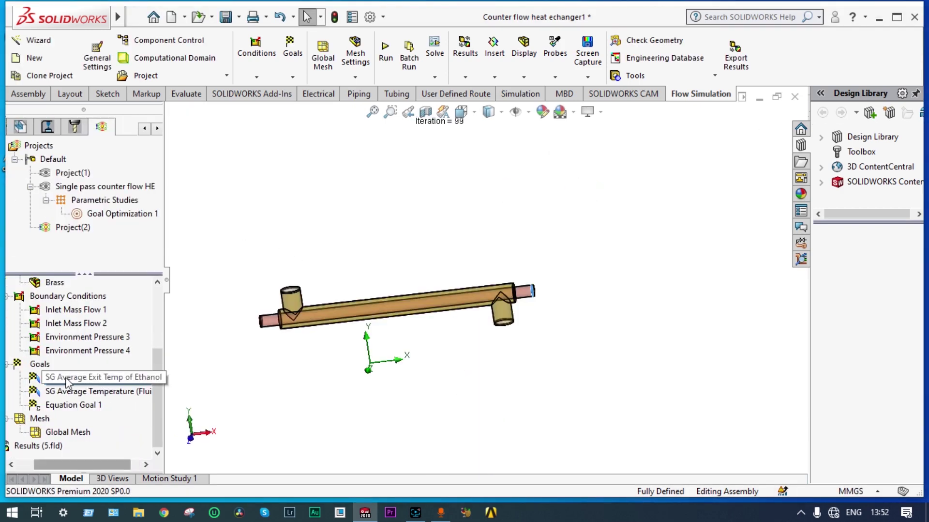
Rename the ethanol exit temperature goal as TEex and the water exit temperature goal as TWex.
{"action": "left_click", "coordinate": [59, 375]}
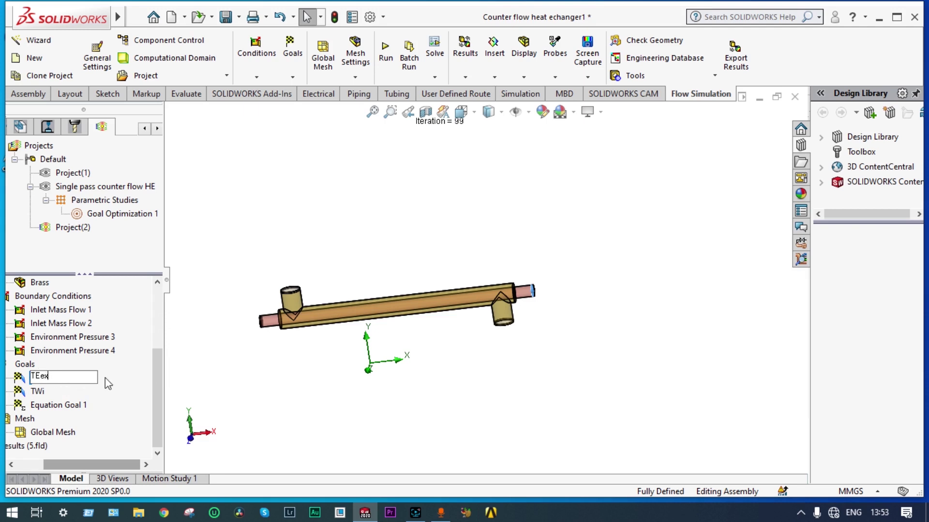
{"action": "key", "text": "Return"}
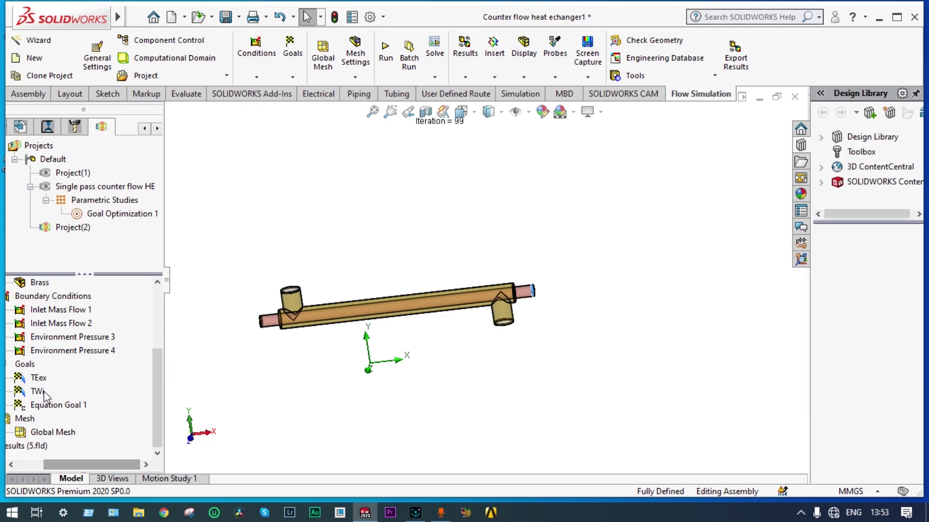
{"action": "double_click", "coordinate": [45, 394]}
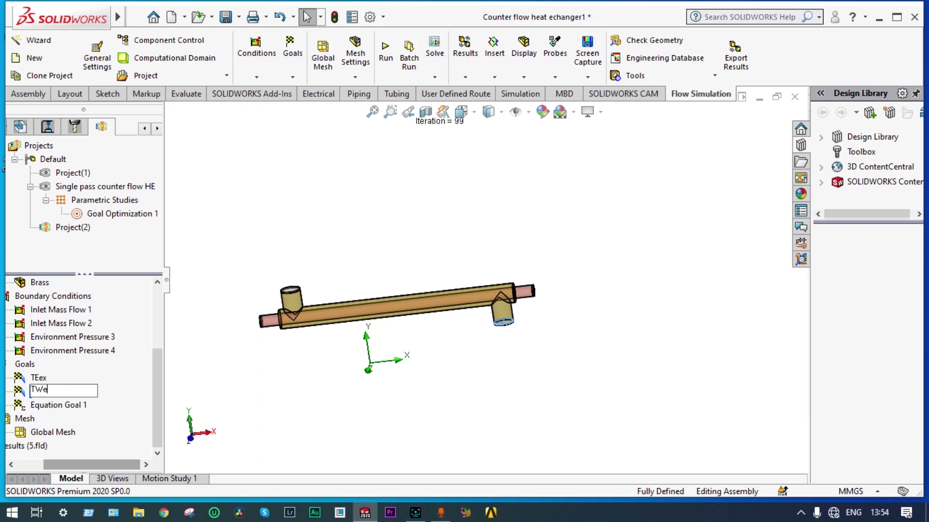
Insert an equation goal and name it Inlet Temp Difference.
{"action": "left_click_drag", "start_coordinate": [157, 364], "coordinate": [159, 400]}
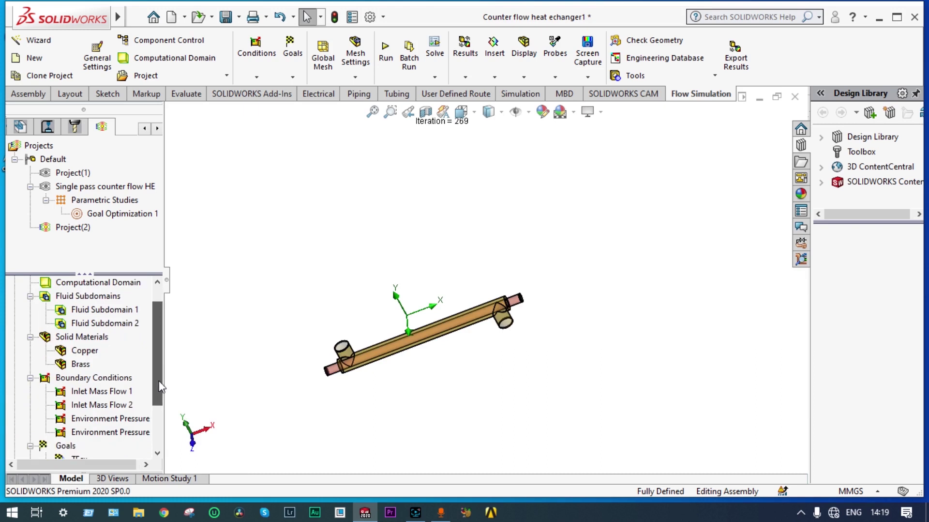
{"action": "right_click", "coordinate": [63, 418]}
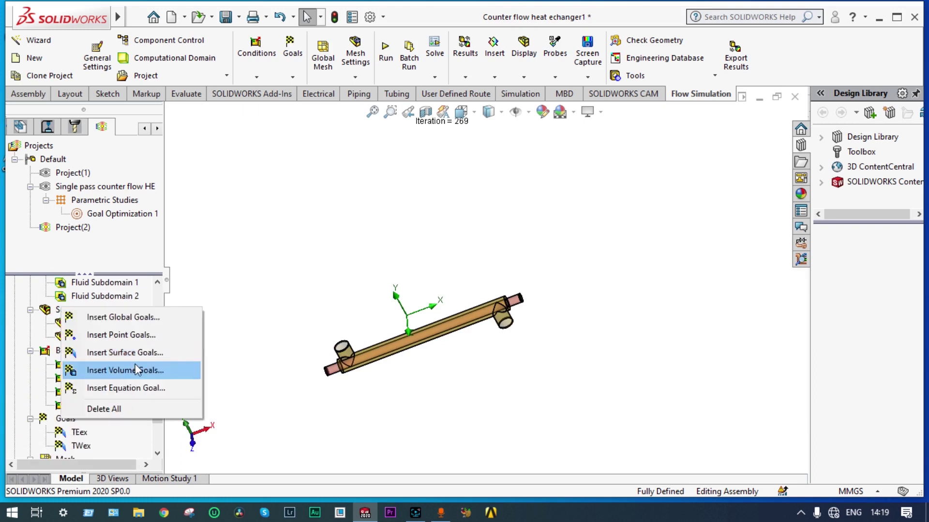
{"action": "left_click", "coordinate": [125, 387]}
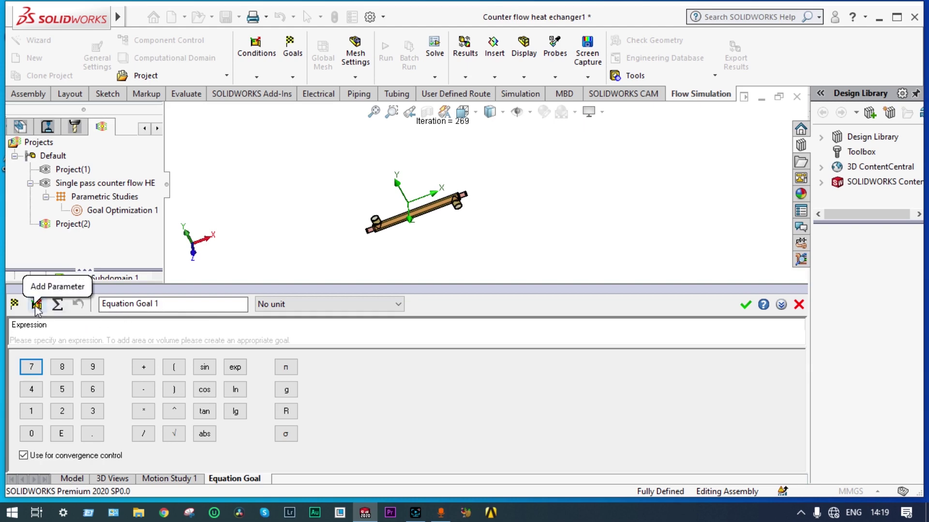
{"action": "left_click", "coordinate": [164, 303]}
{"action": "key", "text": "BackSpace"}
{"action": "key", "text": "BackSpace"}
{"action": "key", "text": "BackSpace"}
{"action": "key", "text": "BackSpace"}
{"action": "key", "text": "BackSpace"}
{"action": "key", "text": "BackSpace"}
{"action": "key", "text": "BackSpace"}
{"action": "key", "text": "BackSpace"}
{"action": "key", "text": "BackSpace"}
{"action": "key", "text": "BackSpace"}
{"action": "key", "text": "BackSpace"}
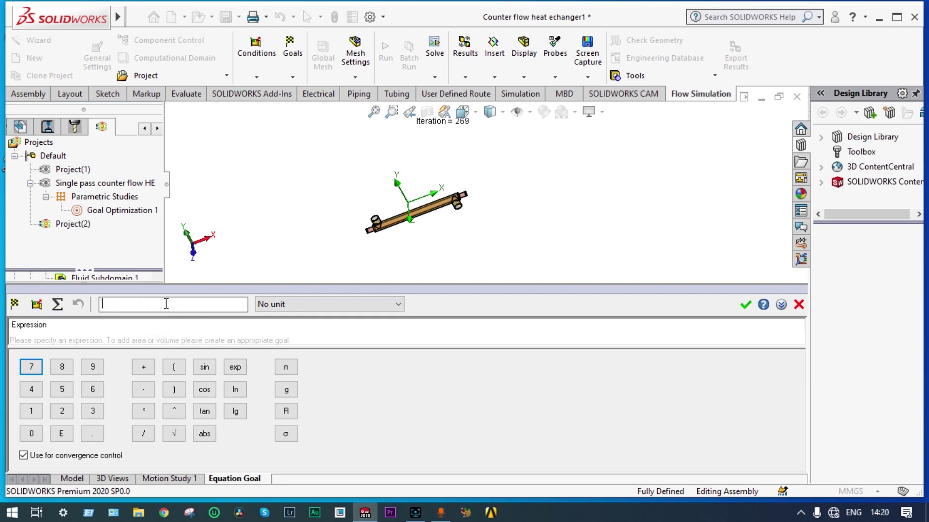
{"action": "type", "text": "Inlet Temp Difference"}
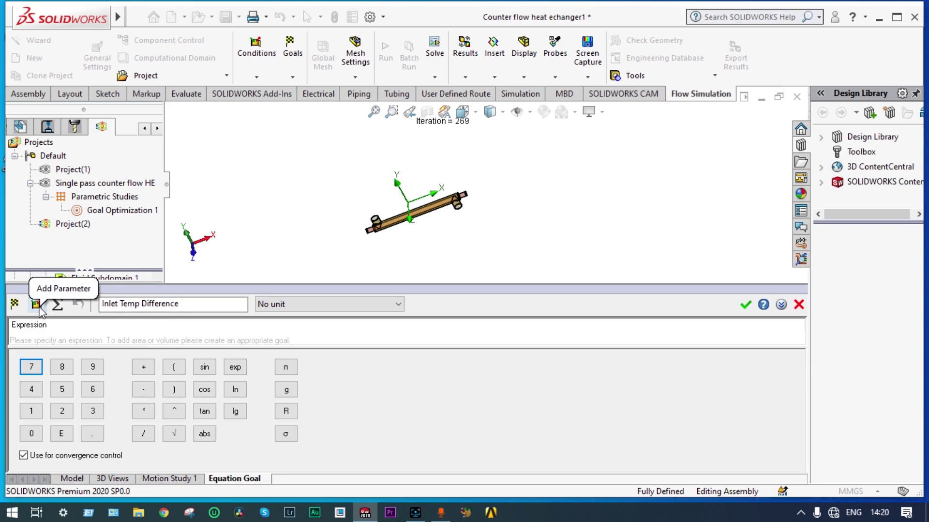
Define the equation goal as the Inlet Mass Flow 1 temperature minus the Inlet Mass Flow 2 temperature and accept it.
{"action": "left_click", "coordinate": [35, 304]}
{"action": "double_click", "coordinate": [647, 435]}
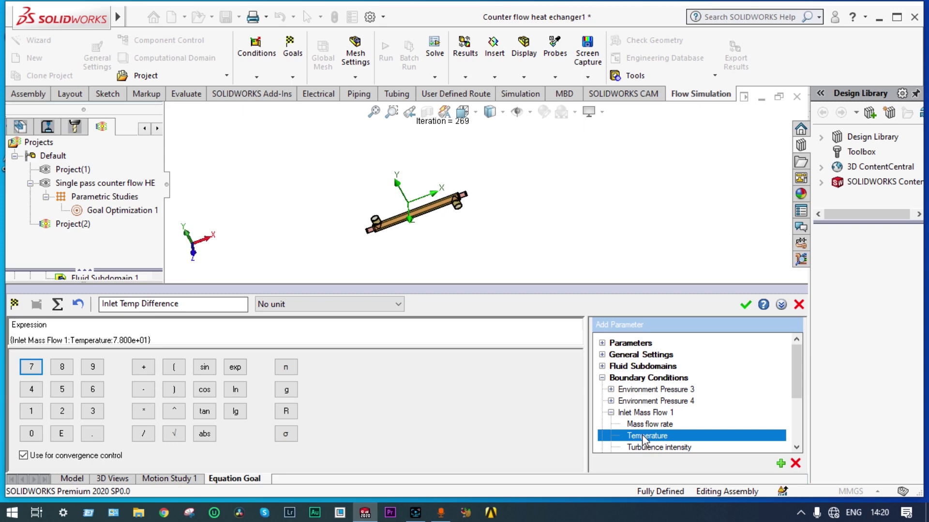
{"action": "left_click", "coordinate": [797, 448]}
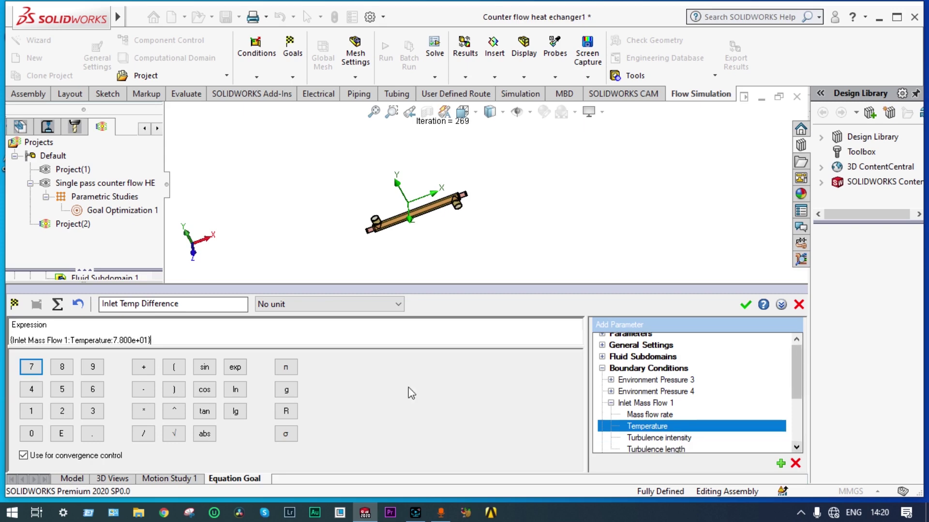
{"action": "left_click", "coordinate": [796, 447]}
{"action": "left_click", "coordinate": [797, 447]}
{"action": "type", "text": "-"}
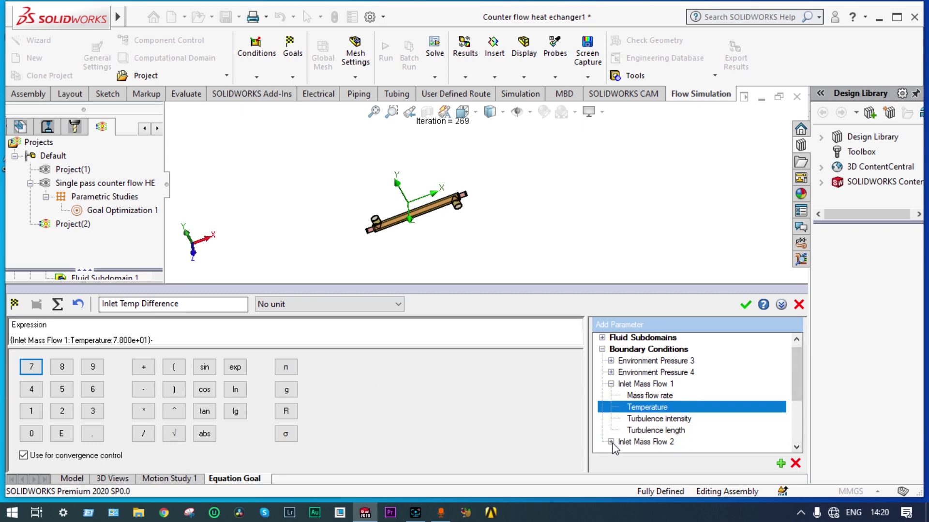
{"action": "left_click", "coordinate": [611, 441]}
{"action": "double_click", "coordinate": [647, 445]}
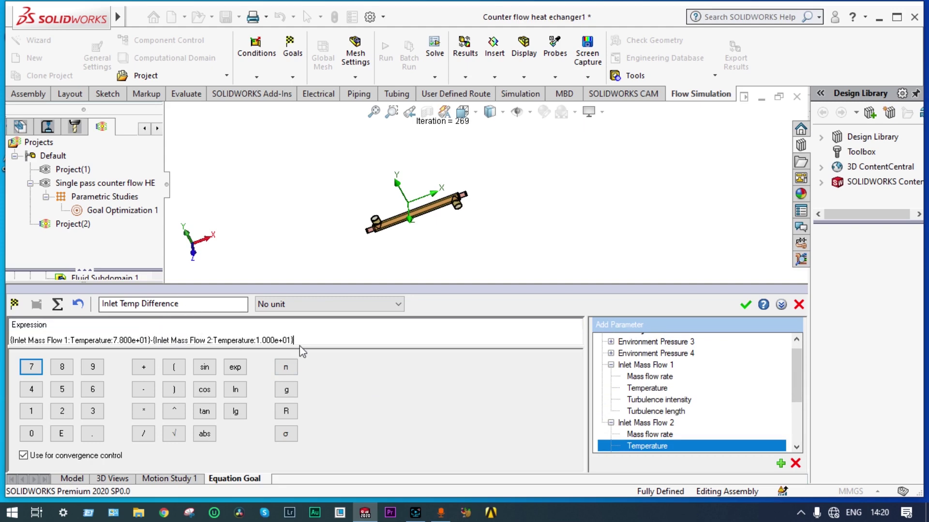
{"action": "left_click", "coordinate": [746, 304]}
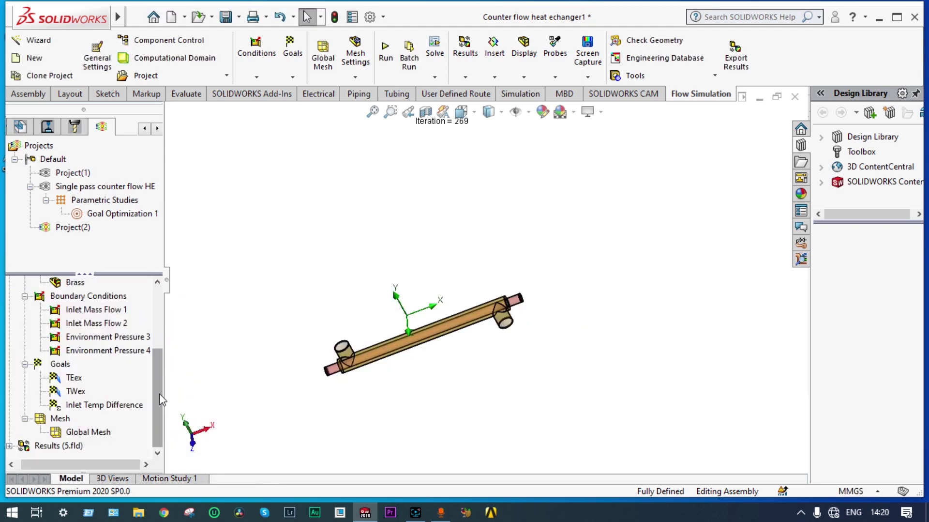
Insert another equation goal and name it Exit Temp difference.
{"action": "right_click", "coordinate": [57, 363]}
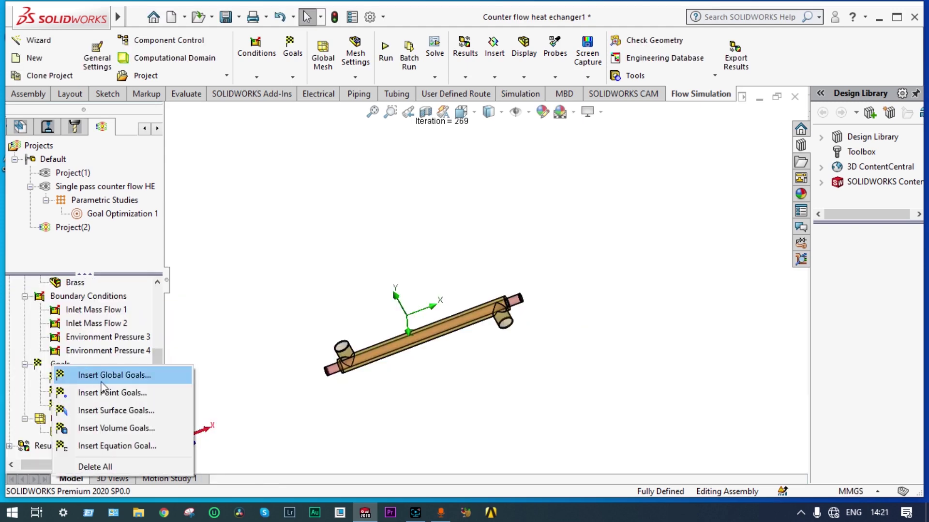
{"action": "left_click", "coordinate": [120, 446]}
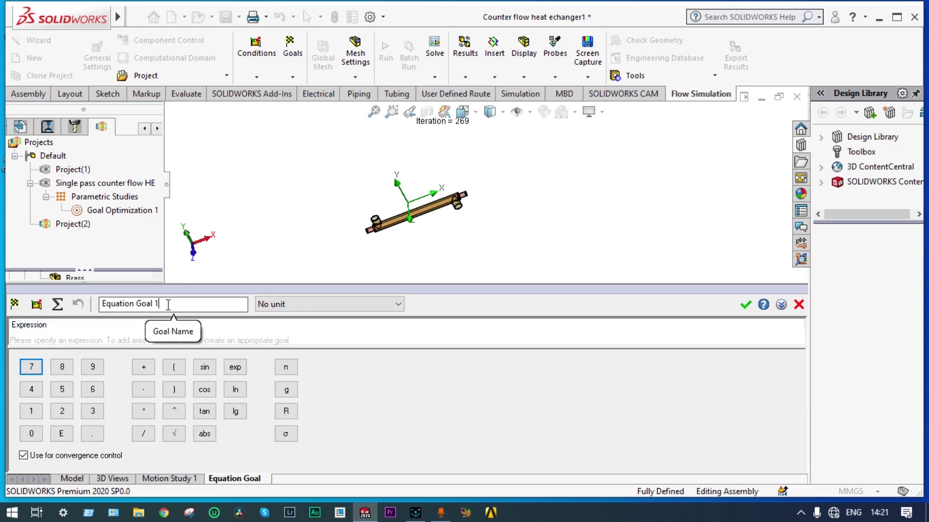
{"action": "key", "text": "ctrl+BackSpace"}
{"action": "key", "text": "ctrl+BackSpace"}
{"action": "type", "text": "Exit Temp difference"}
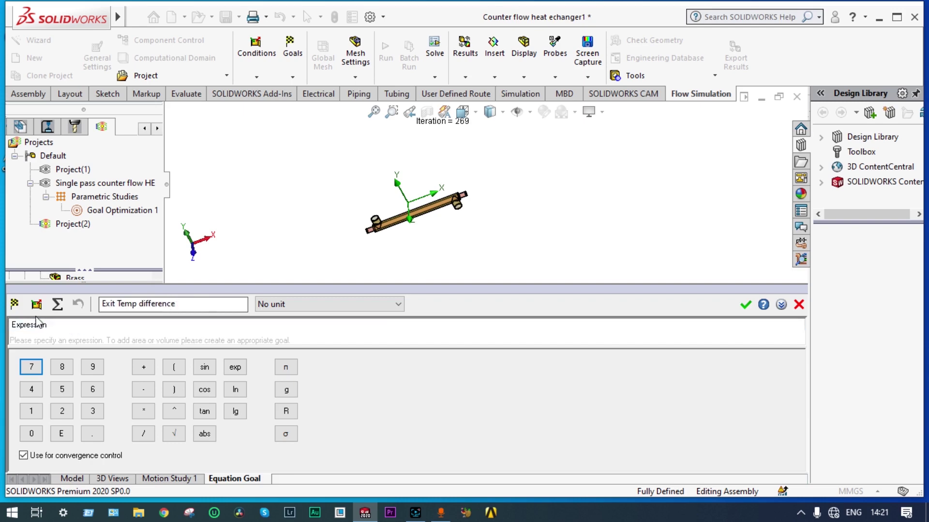
Define the Exit Temp difference goal as TEex minus TWex and accept it.
{"action": "left_click", "coordinate": [21, 306]}
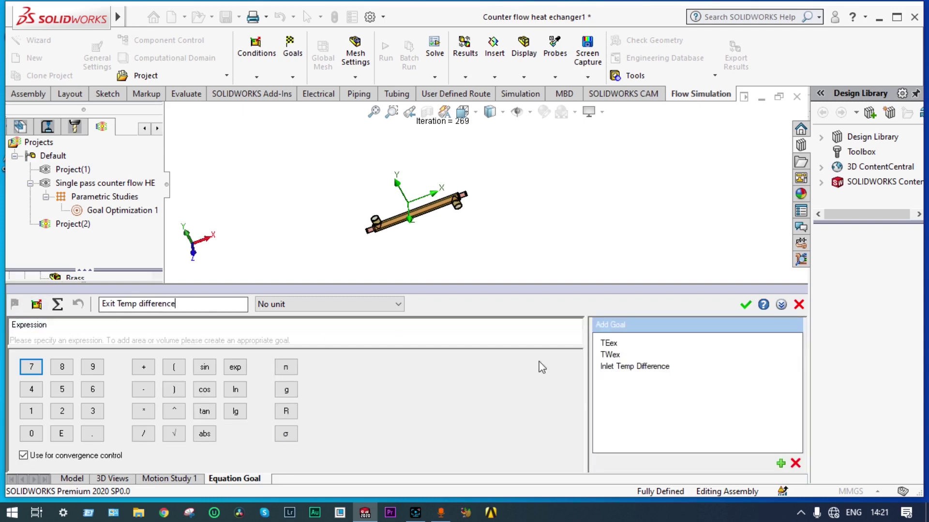
{"action": "double_click", "coordinate": [620, 344]}
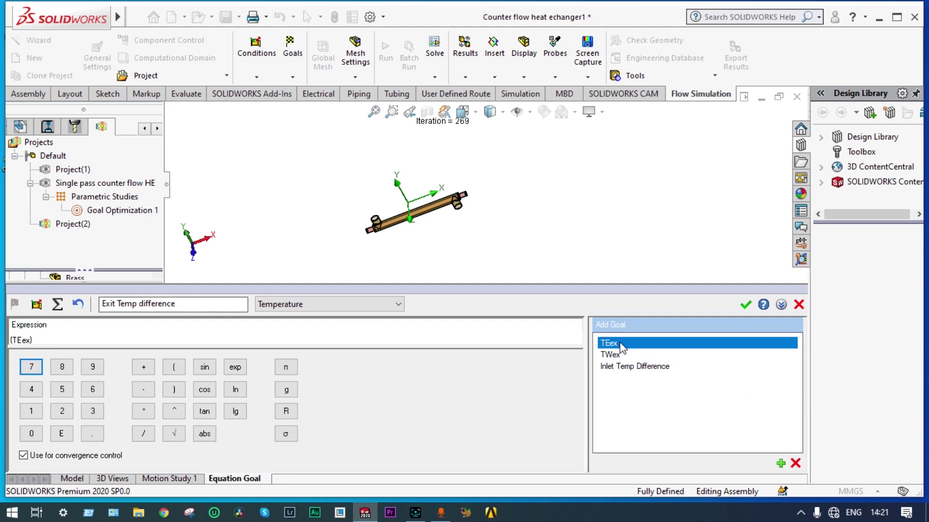
{"action": "left_click", "coordinate": [421, 329]}
{"action": "left_click", "coordinate": [143, 390]}
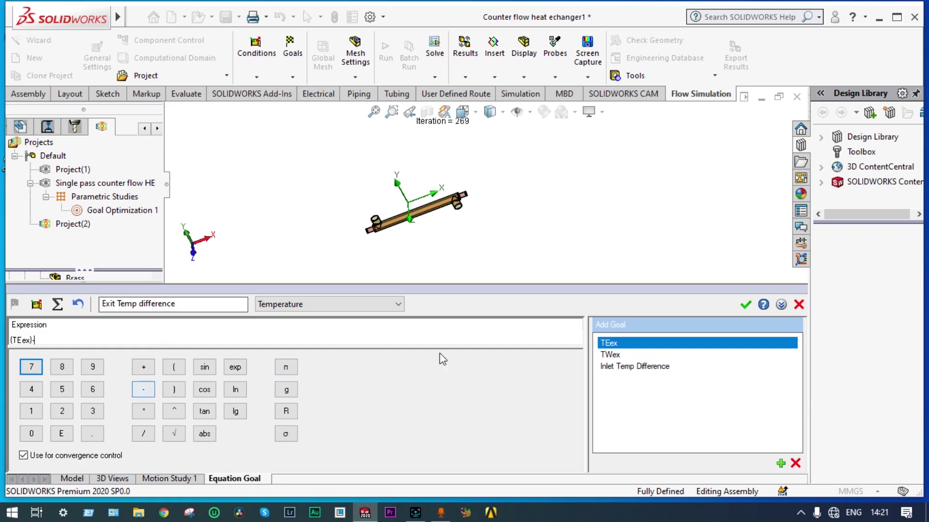
{"action": "double_click", "coordinate": [610, 354]}
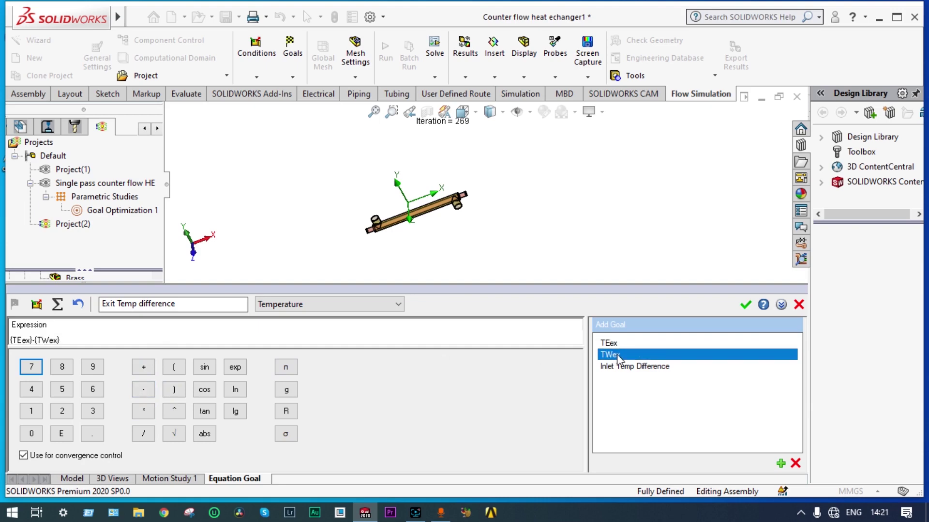
{"action": "left_click", "coordinate": [747, 304]}
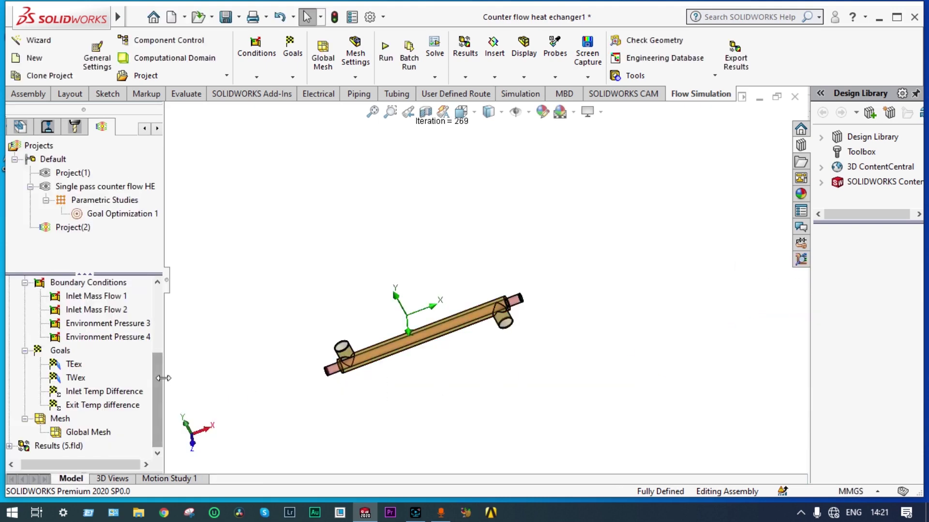
Insert a third equation goal and enter the bracketed difference of Inlet Temp Difference minus Exit Temp difference as its numerator.
{"action": "right_click", "coordinate": [63, 350]}
{"action": "left_click", "coordinate": [122, 431]}
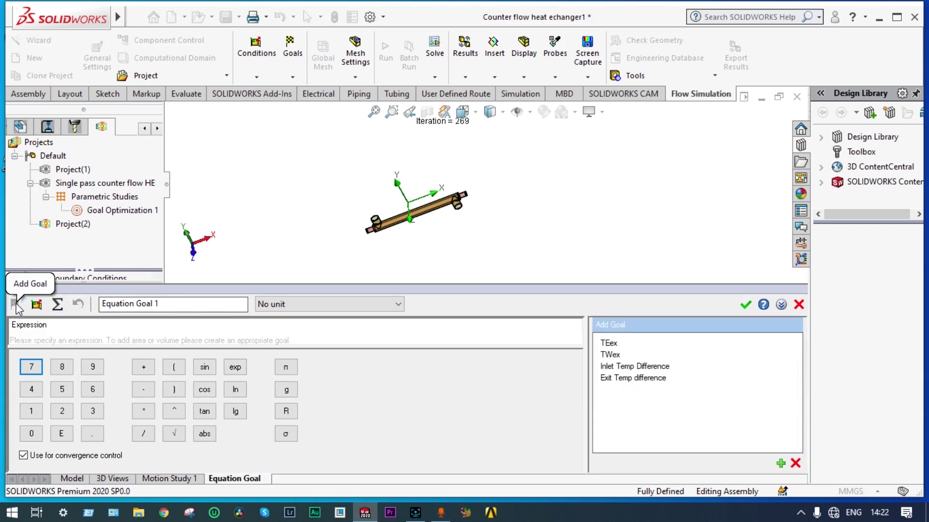
{"action": "left_click", "coordinate": [36, 305]}
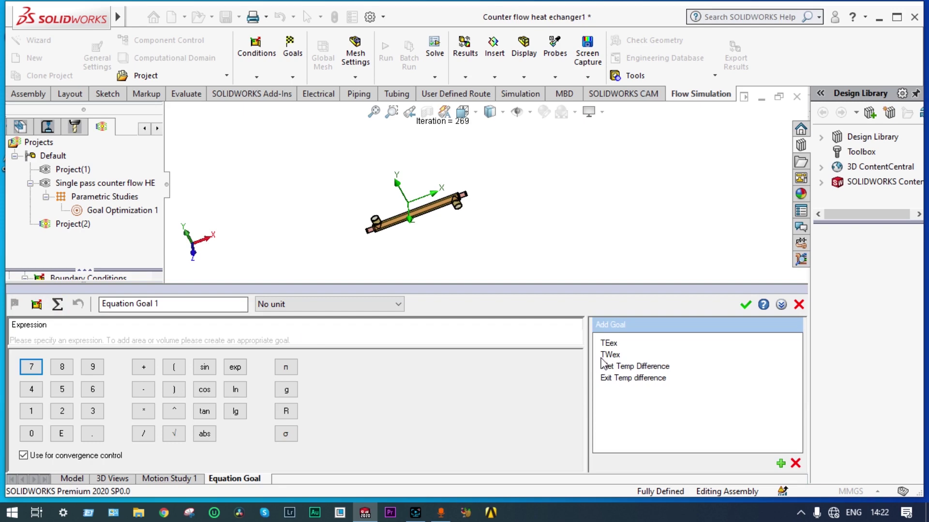
{"action": "double_click", "coordinate": [631, 368]}
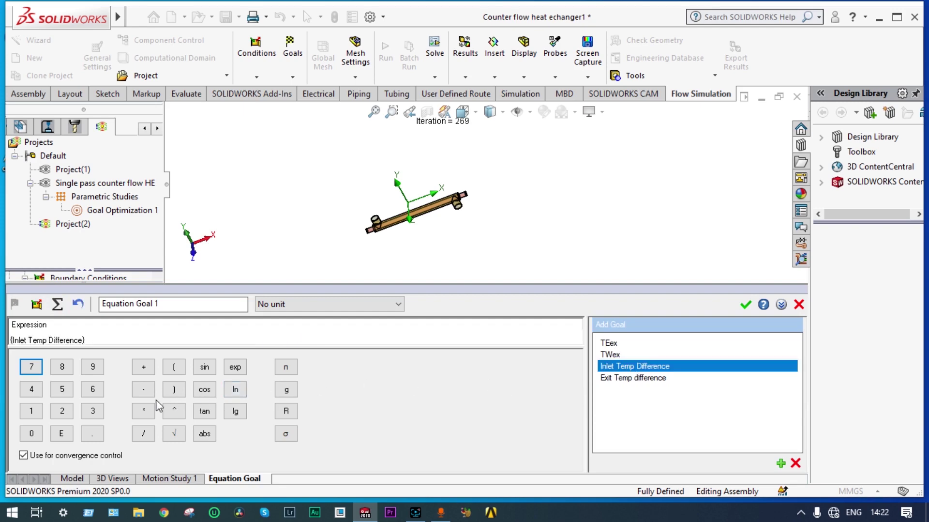
{"action": "left_click", "coordinate": [144, 389]}
{"action": "double_click", "coordinate": [618, 378]}
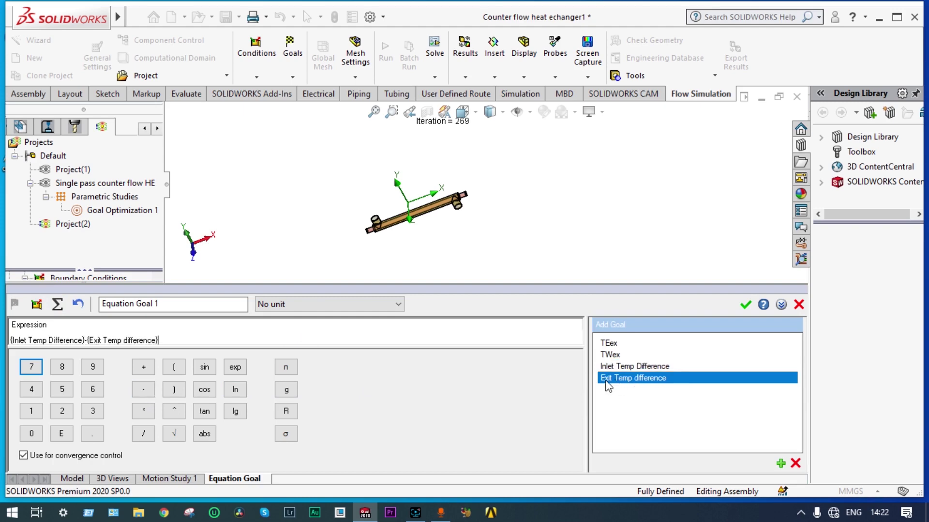
{"action": "left_click", "coordinate": [174, 366]}
{"action": "left_click", "coordinate": [174, 389]}
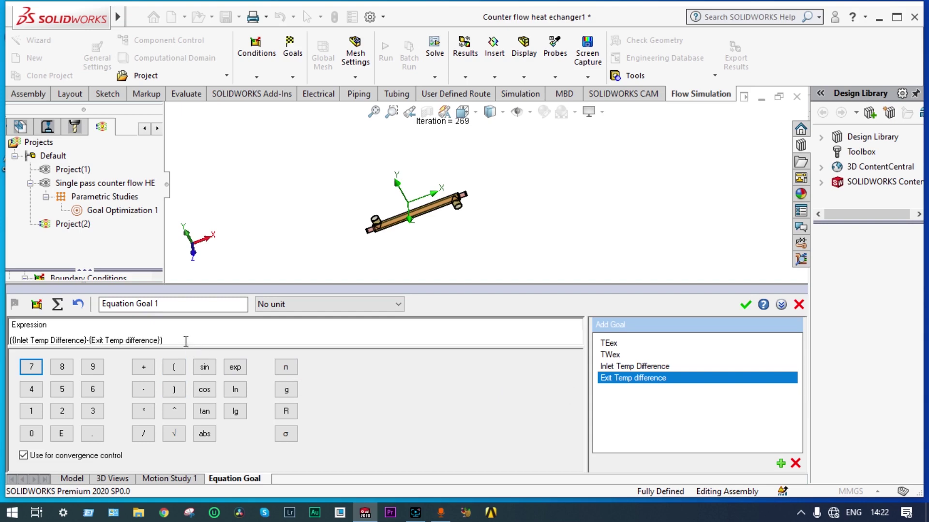
Divide the expression by ln of Inlet Temp Difference over Exit Temp difference and accept the equation goal.
{"action": "left_click", "coordinate": [170, 339]}
{"action": "type", "text": "/ln"}
{"action": "left_click", "coordinate": [175, 368]}
{"action": "double_click", "coordinate": [631, 368]}
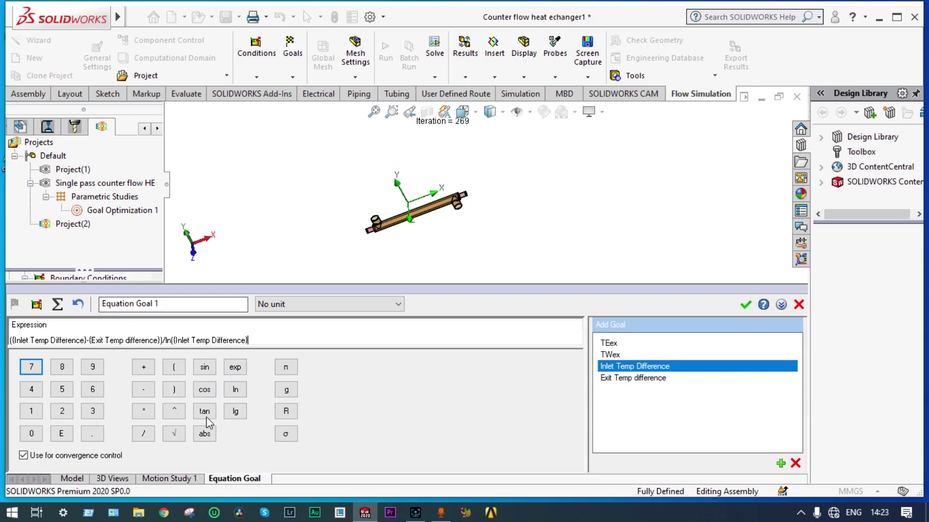
{"action": "type", "text": "/"}
{"action": "double_click", "coordinate": [635, 378]}
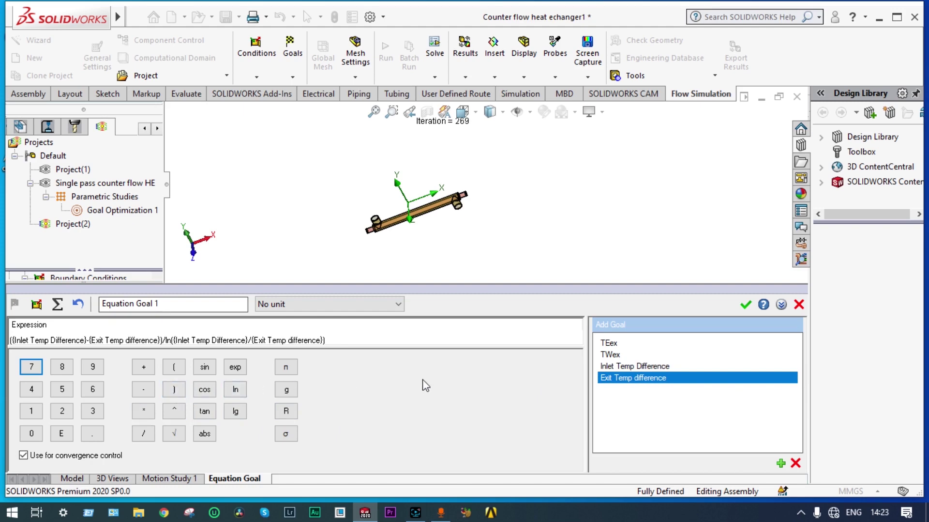
{"action": "left_click", "coordinate": [746, 305]}
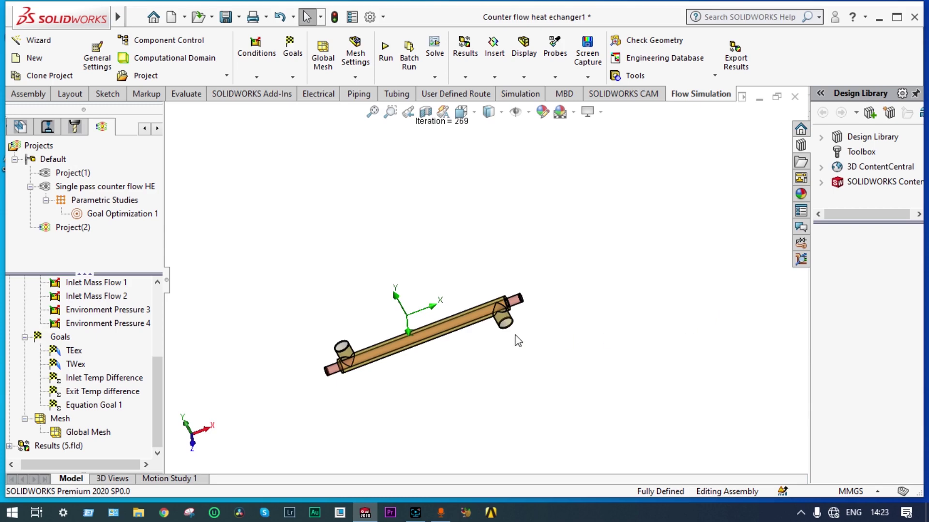
Call up Run for the project and insert a cut plot on the Front Plane with Temperature (Fluid) contours.
{"action": "left_click", "coordinate": [386, 50]}
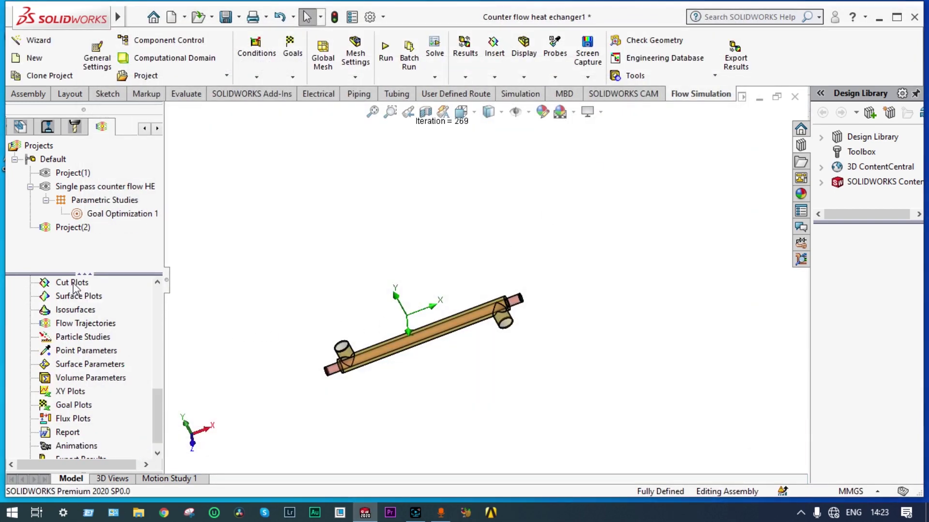
{"action": "right_click", "coordinate": [76, 286]}
{"action": "left_click", "coordinate": [104, 295]}
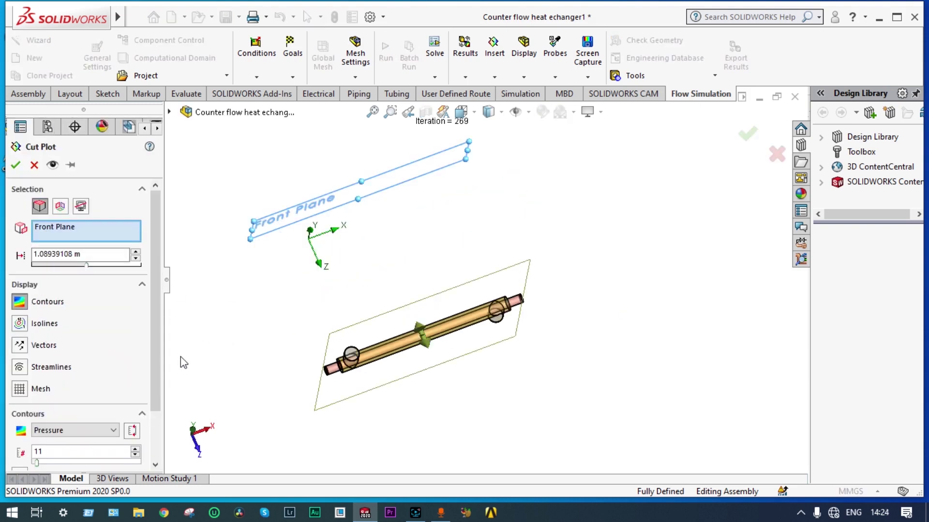
{"action": "left_click", "coordinate": [115, 430]}
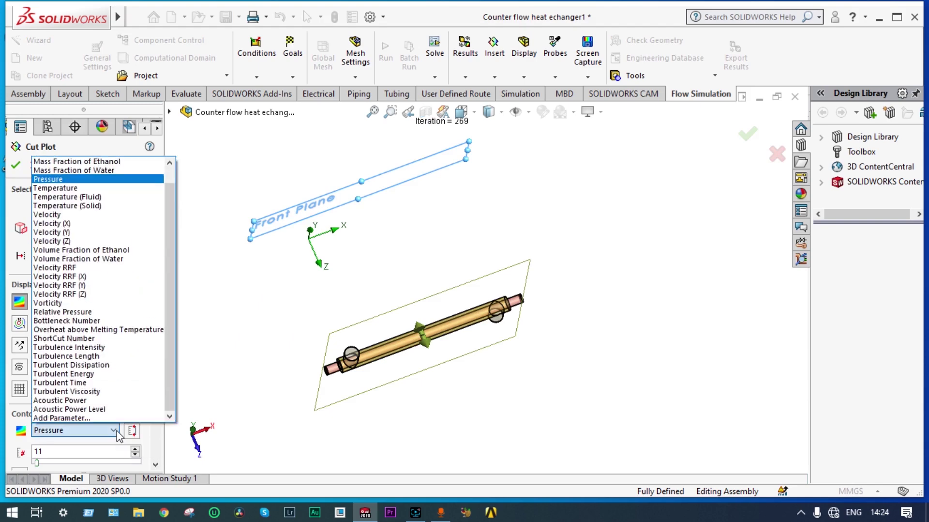
{"action": "left_click", "coordinate": [95, 197]}
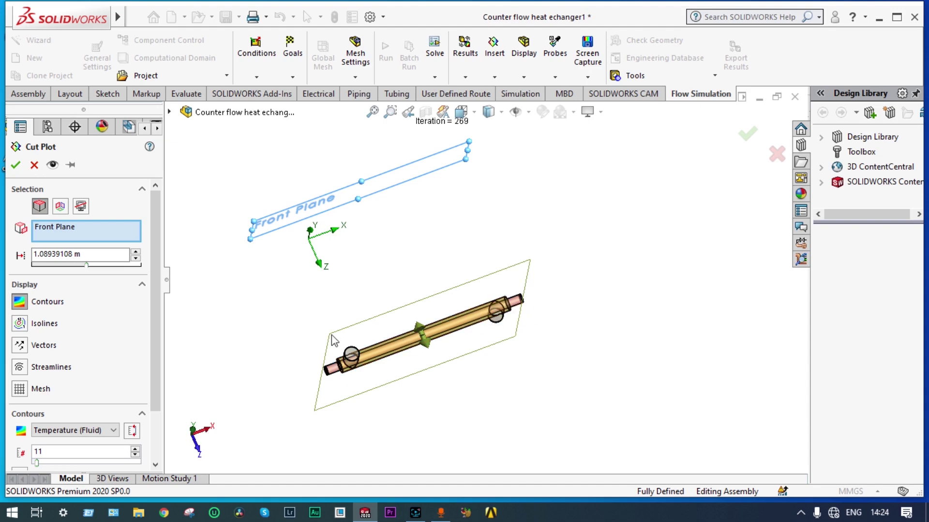
{"action": "key", "text": "Return"}
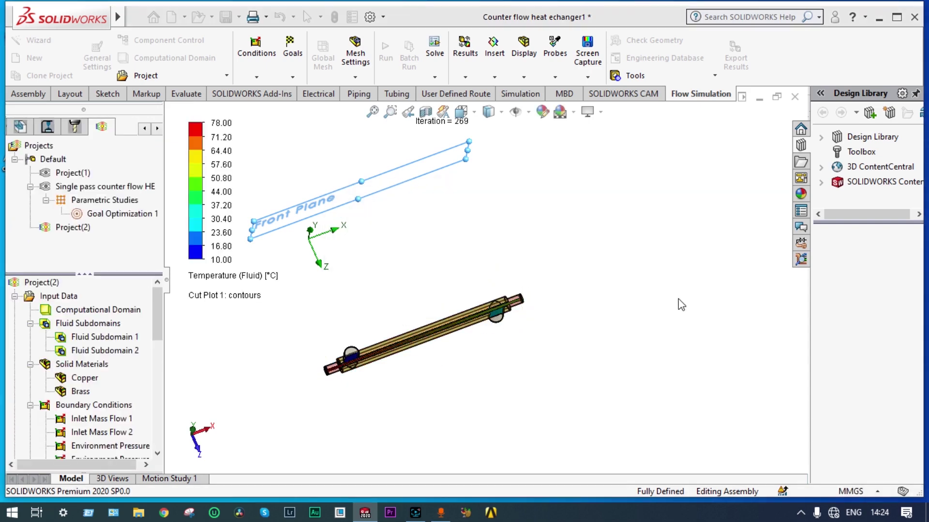
Examine the Front Plane cut plot, play it through the heat exchanger, and clear and hide it.
{"action": "middle_click_drag", "start_coordinate": [638, 204], "coordinate": [364, 315]}
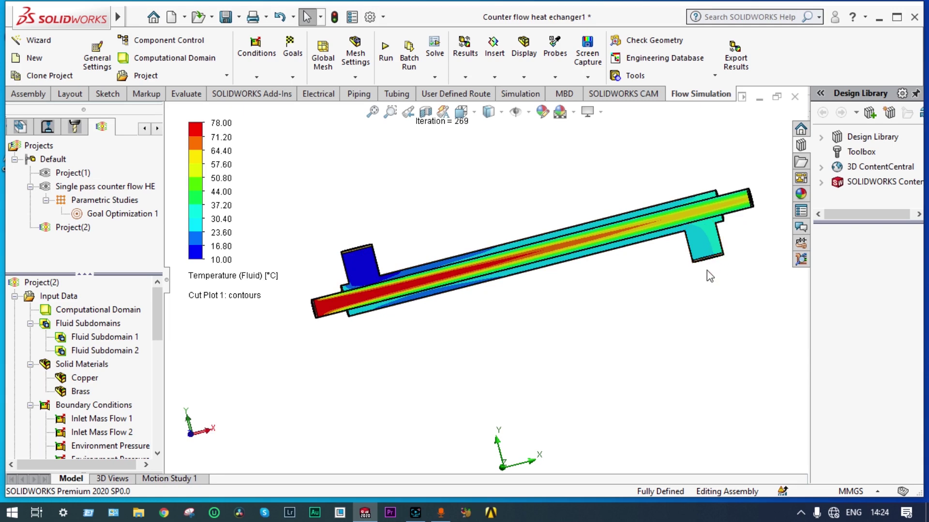
{"action": "middle_click_drag", "start_coordinate": [761, 279], "coordinate": [663, 306], "text": "ctrl"}
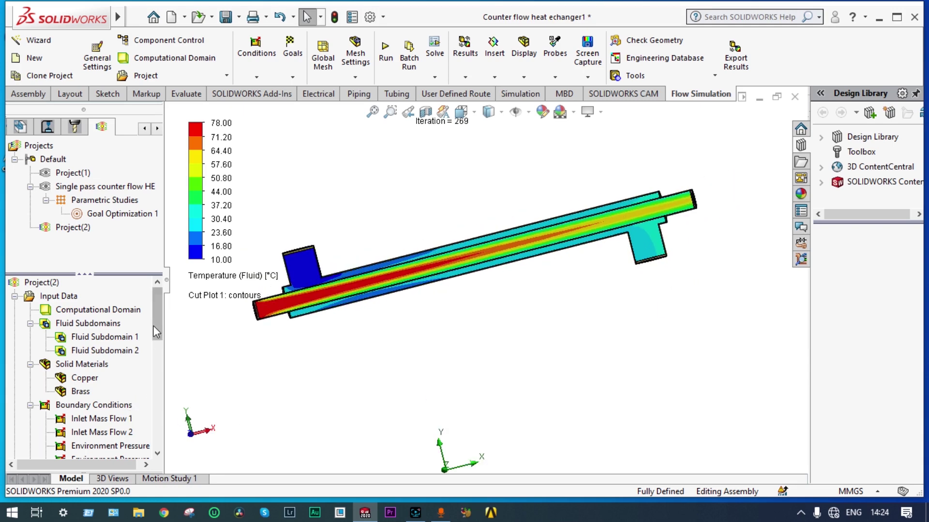
{"action": "left_click_drag", "start_coordinate": [159, 328], "coordinate": [132, 397]}
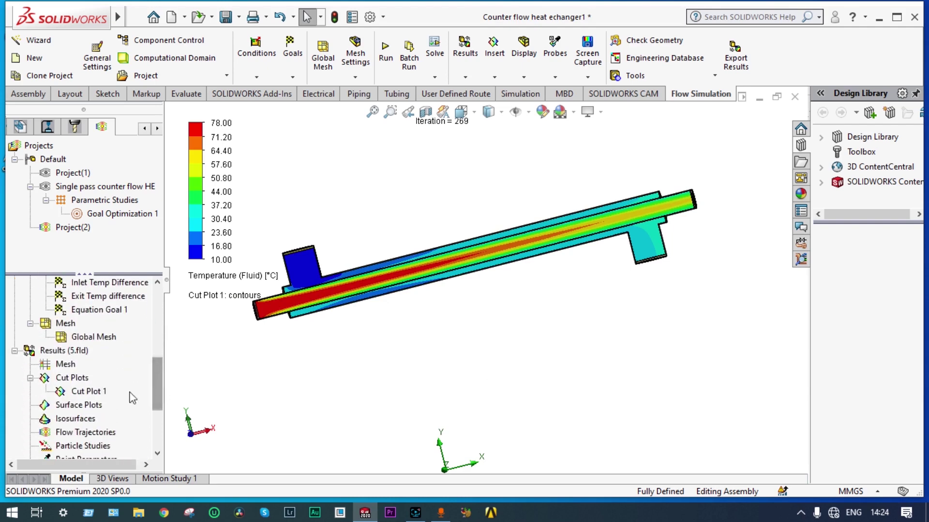
{"action": "right_click", "coordinate": [95, 394]}
{"action": "left_click", "coordinate": [126, 289]}
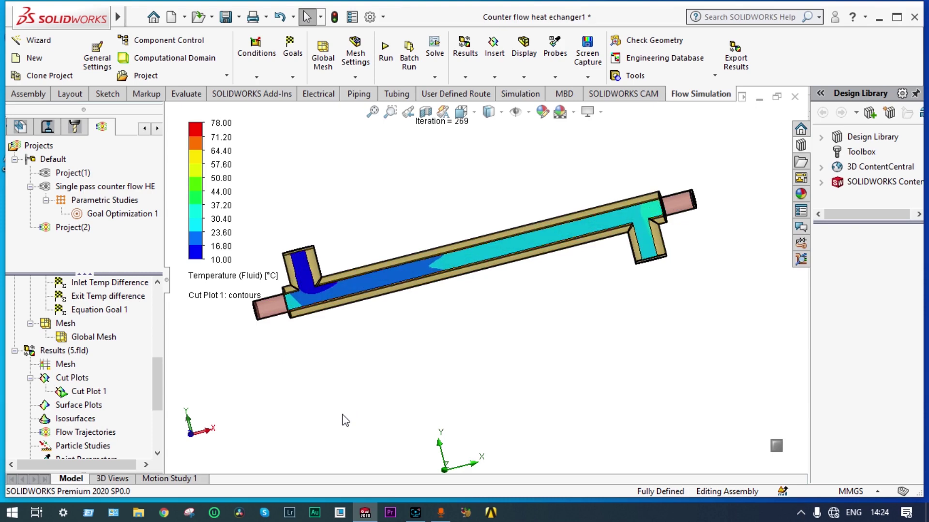
{"action": "right_click", "coordinate": [93, 393]}
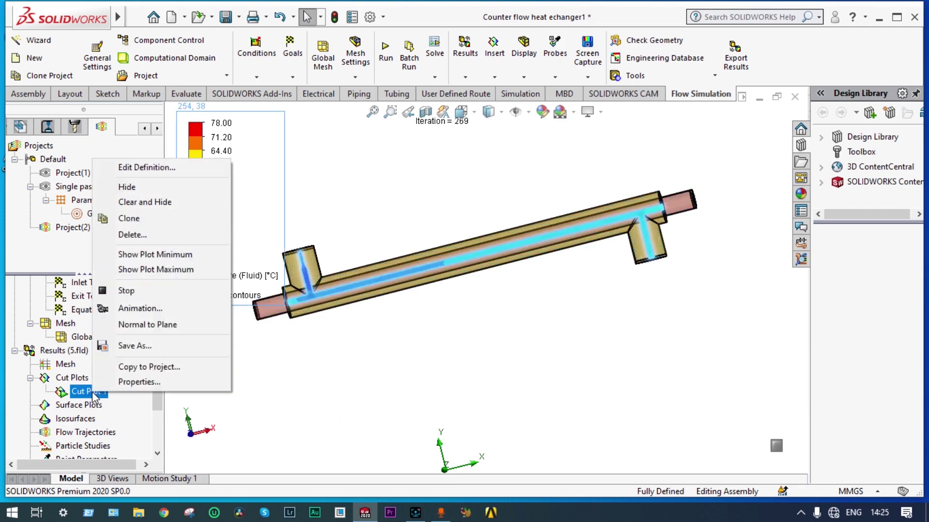
{"action": "left_click", "coordinate": [158, 202]}
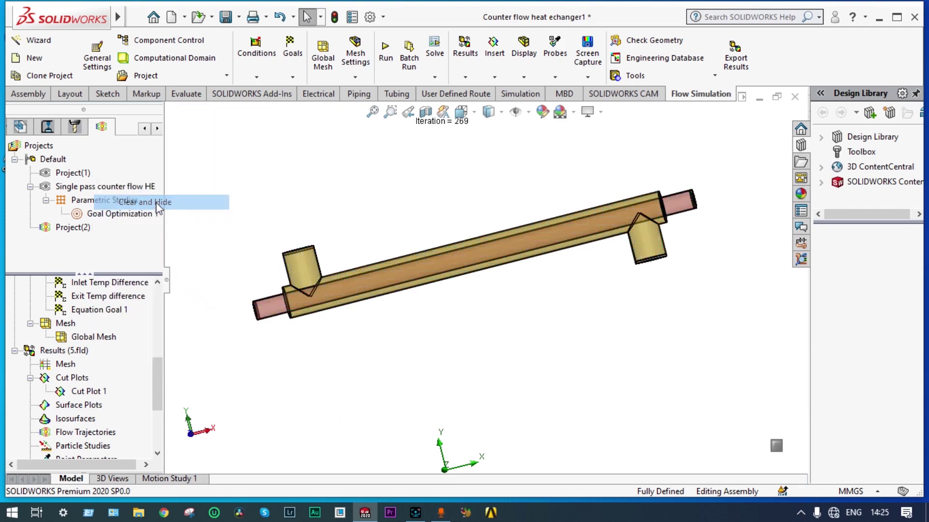
Redefine the cut plot on the assembly's Right Plane at a 0 m offset, keeping Temperature (Fluid) contours.
{"action": "right_click", "coordinate": [99, 393]}
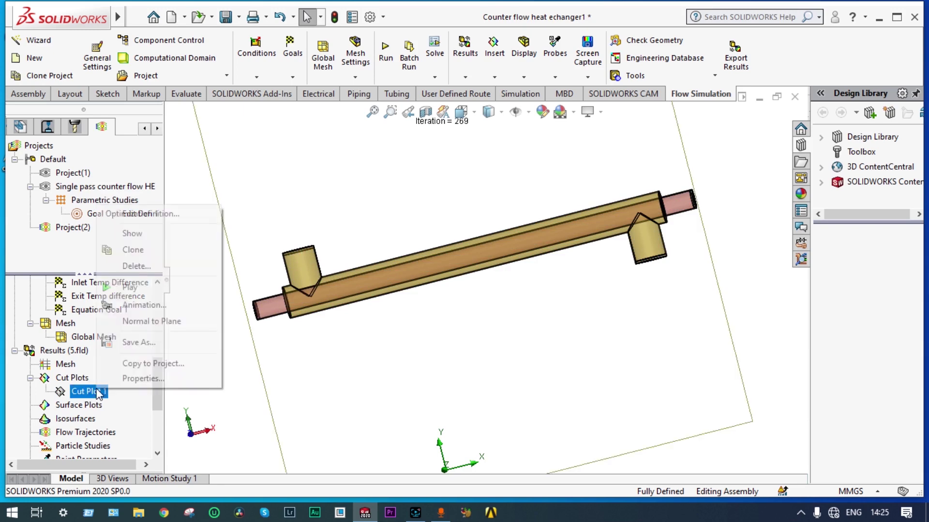
{"action": "left_click", "coordinate": [152, 214]}
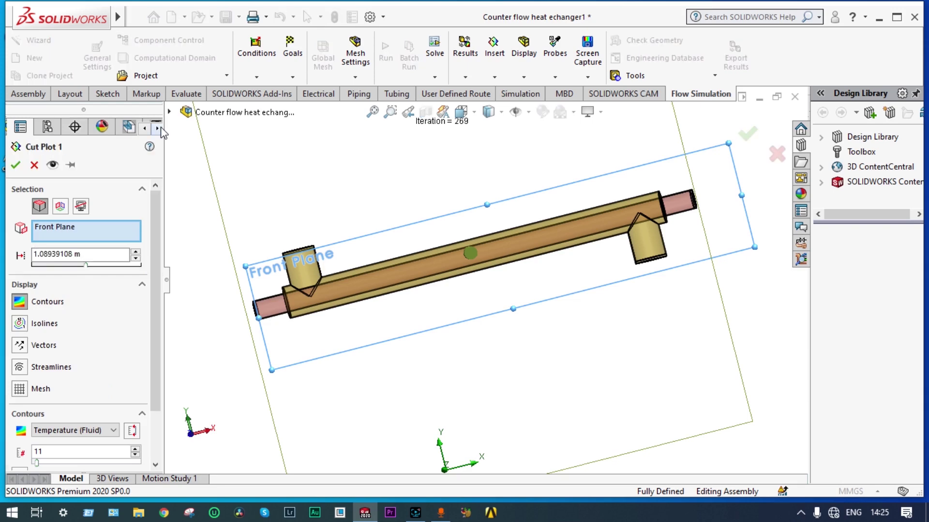
{"action": "left_click", "coordinate": [170, 113]}
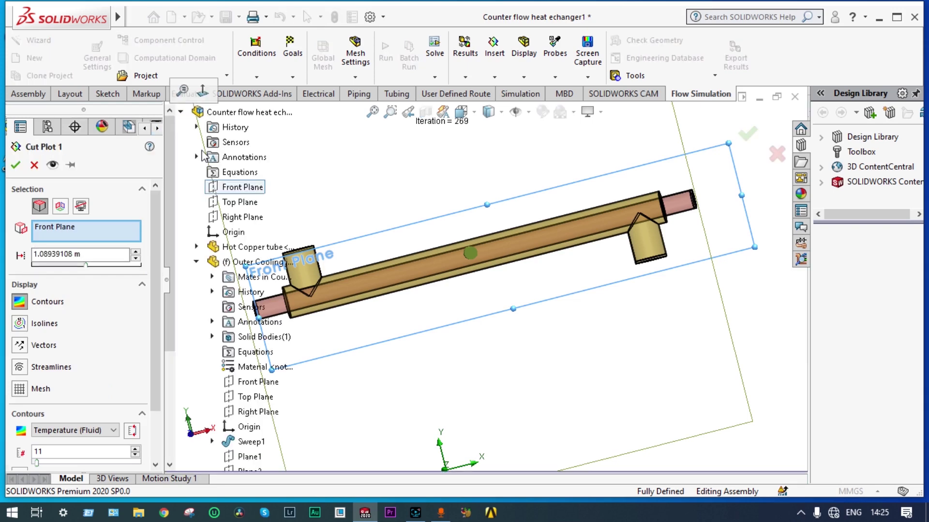
{"action": "left_click", "coordinate": [235, 218]}
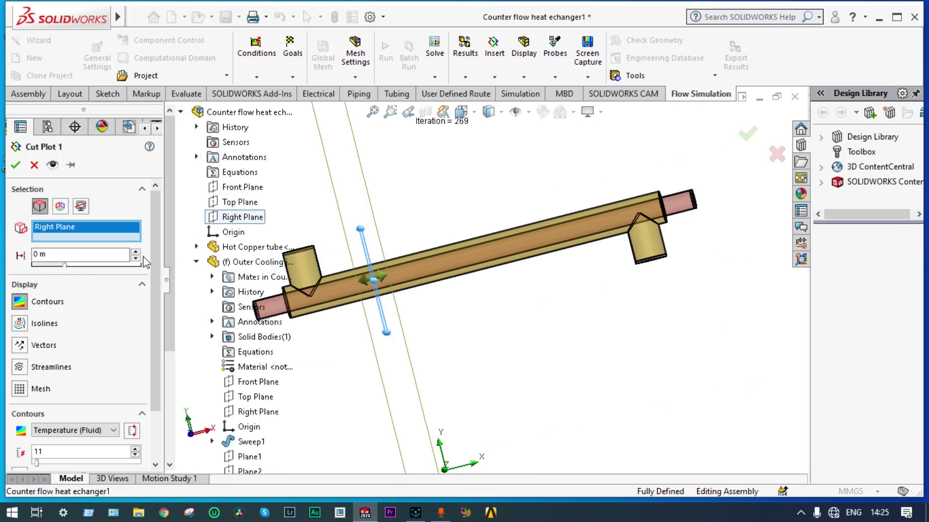
{"action": "left_click", "coordinate": [17, 165]}
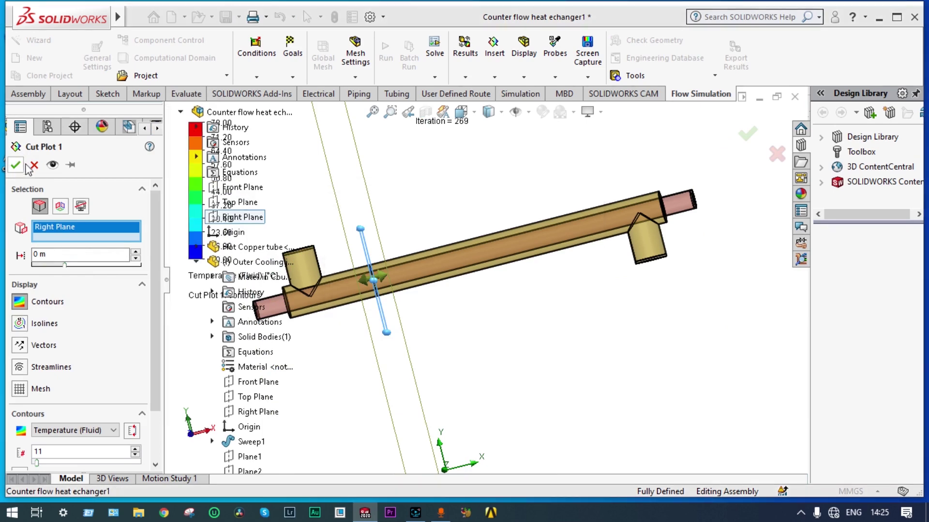
Examine the Right Plane temperature cut plot end-on and along the exchanger's length, and clear and hide it.
{"action": "middle_click_drag", "start_coordinate": [571, 334], "coordinate": [493, 384]}
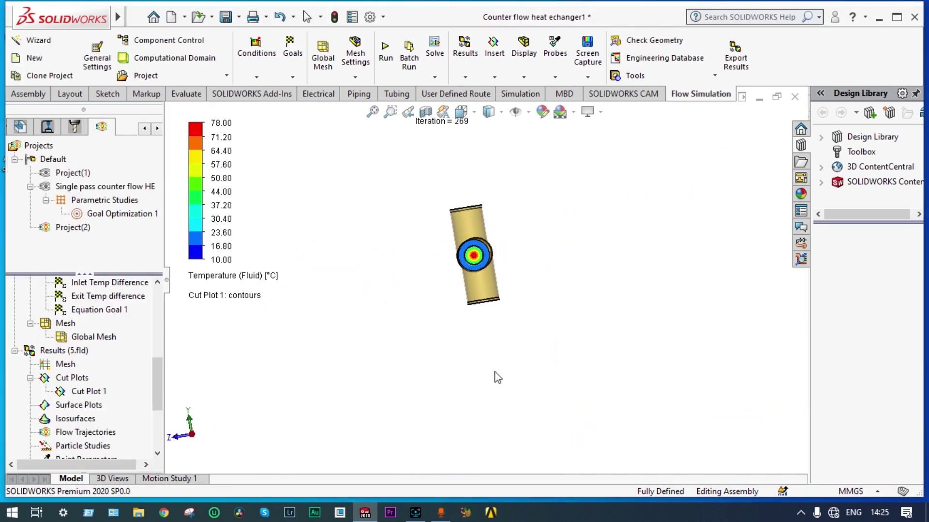
{"action": "scroll", "coordinate": [476, 274], "scroll_direction": "down", "scroll_amount": 5}
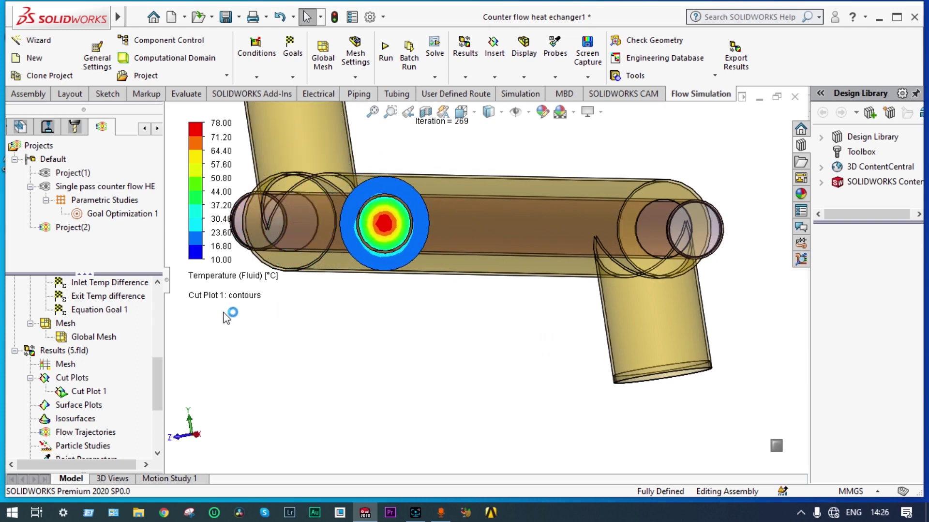
{"action": "right_click", "coordinate": [99, 392]}
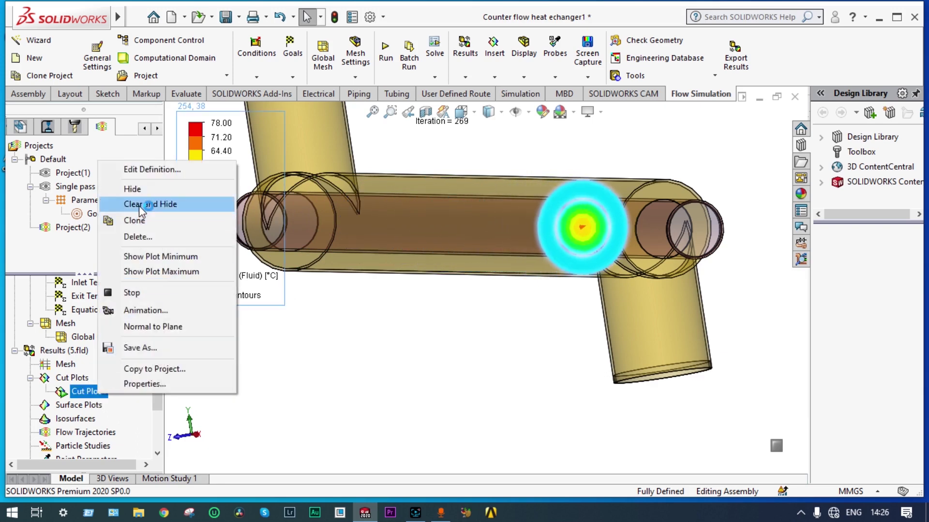
{"action": "left_click", "coordinate": [145, 204]}
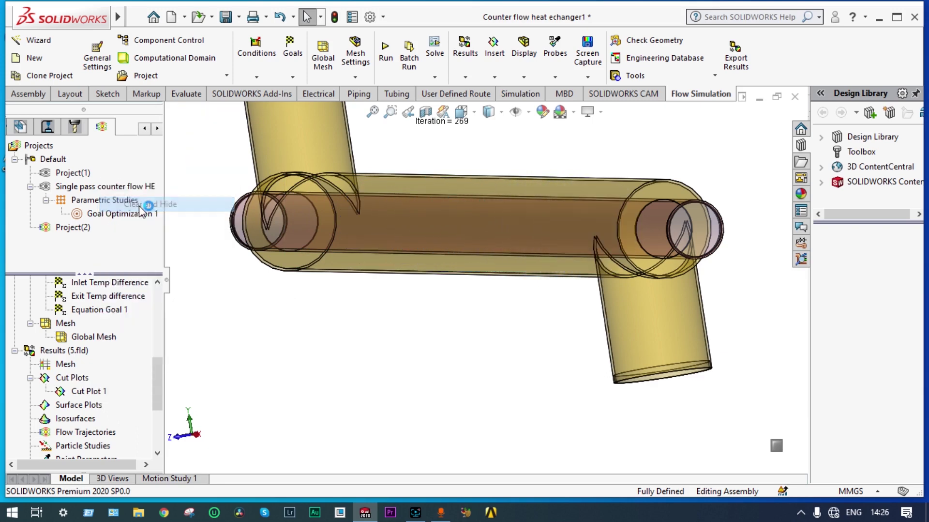
Insert a surface plot on all faces with Temperature (Fluid) contours.
{"action": "right_click", "coordinate": [103, 405]}
{"action": "left_click", "coordinate": [132, 412]}
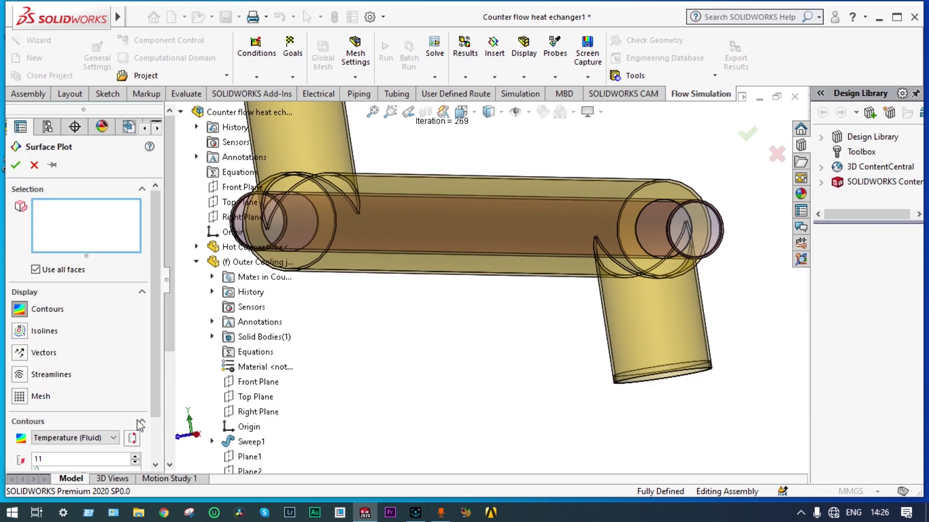
{"action": "left_click", "coordinate": [17, 164]}
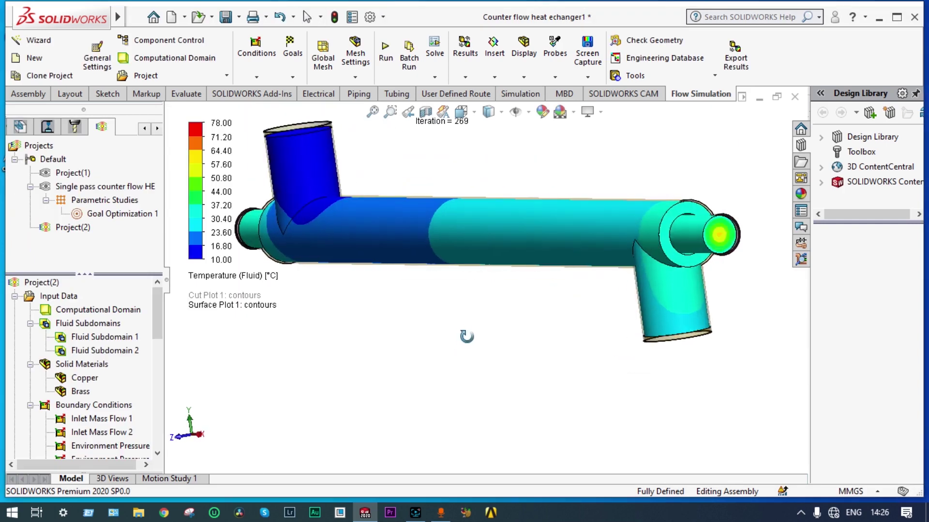
Examine the surface plot's fluid temperature contours at both ends of the inner copper tube.
{"action": "key", "text": "ctrl+1"}
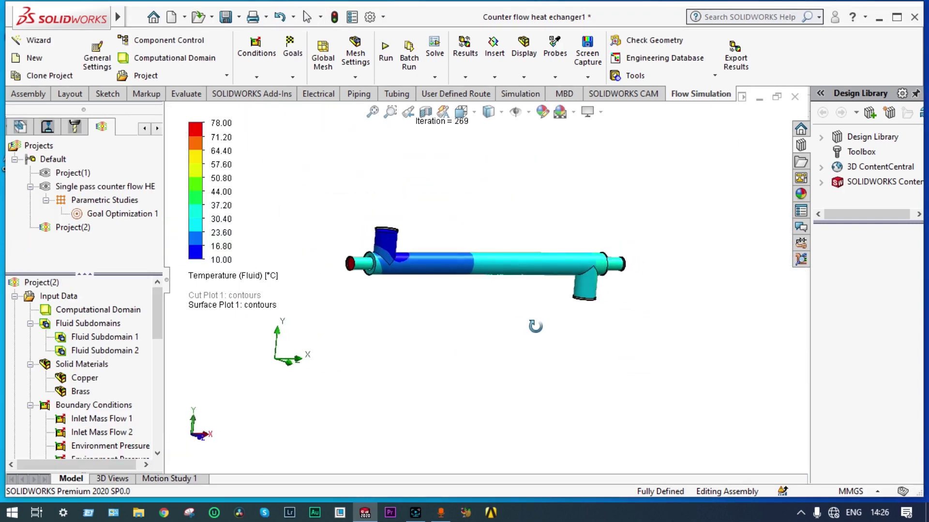
{"action": "middle_click_drag", "start_coordinate": [536, 325], "coordinate": [395, 286]}
{"action": "scroll", "coordinate": [436, 249], "scroll_direction": "down", "scroll_amount": 6}
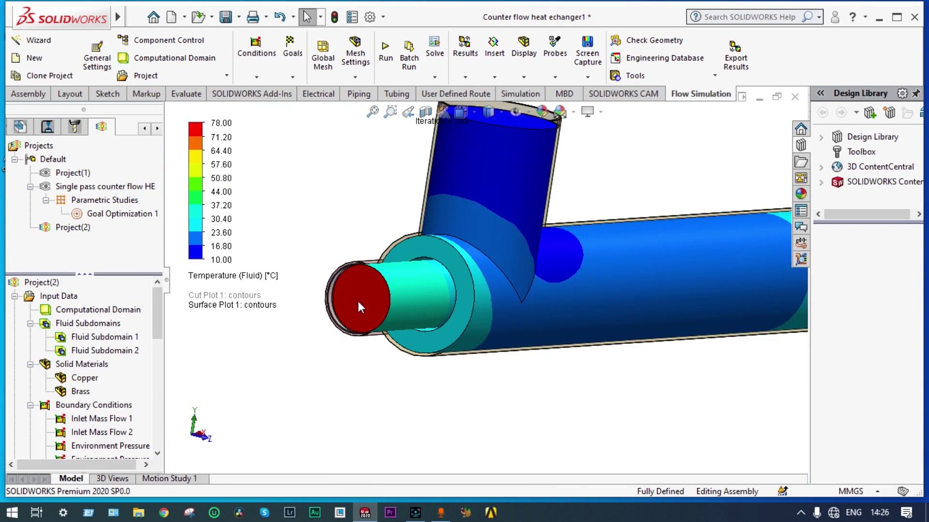
{"action": "scroll", "coordinate": [383, 294], "scroll_direction": "up", "scroll_amount": 5}
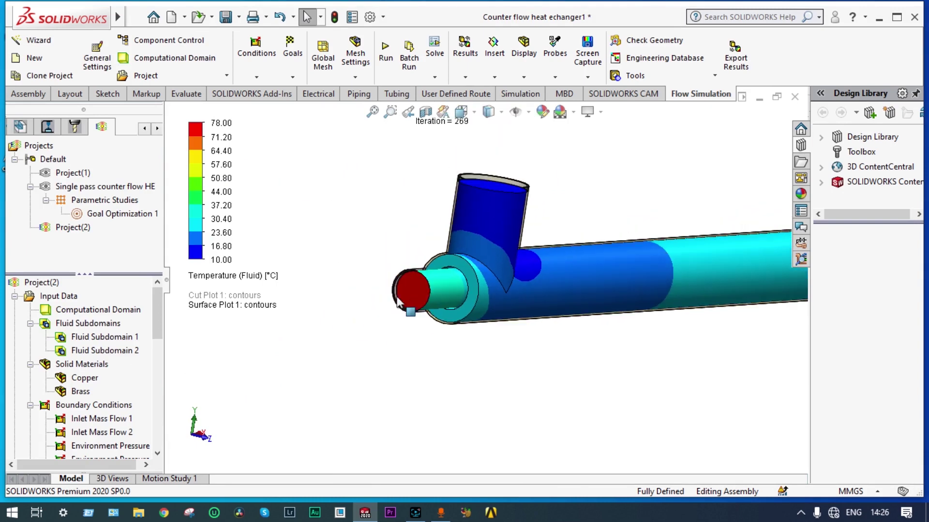
{"action": "middle_click_drag", "start_coordinate": [611, 296], "coordinate": [715, 271]}
{"action": "scroll", "coordinate": [716, 272], "scroll_direction": "up", "scroll_amount": 3}
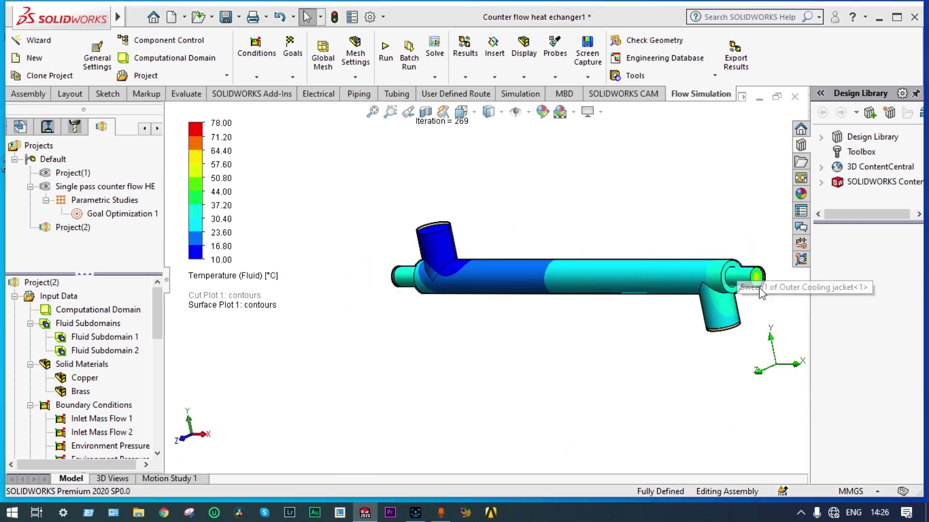
{"action": "scroll", "coordinate": [767, 323], "scroll_direction": "up", "scroll_amount": 1}
{"action": "scroll", "coordinate": [716, 285], "scroll_direction": "down", "scroll_amount": 1}
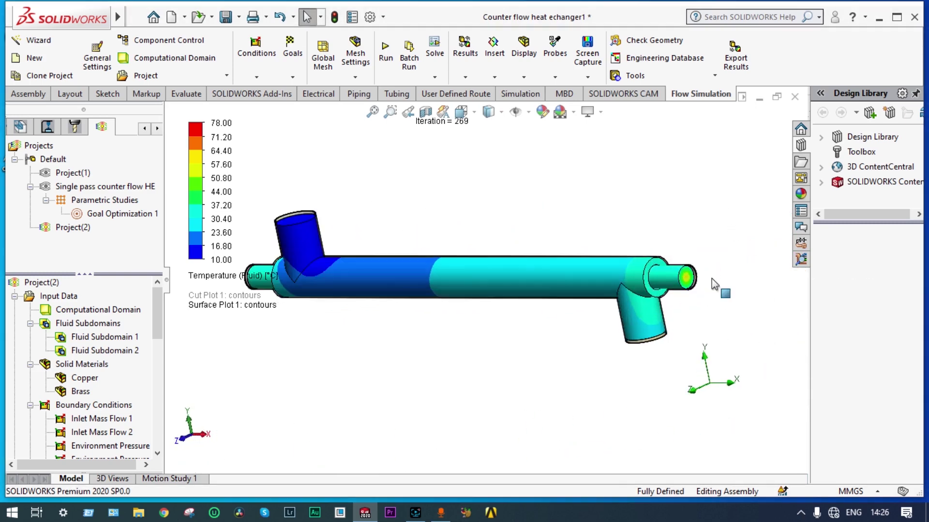
{"action": "scroll", "coordinate": [678, 295], "scroll_direction": "down", "scroll_amount": 1}
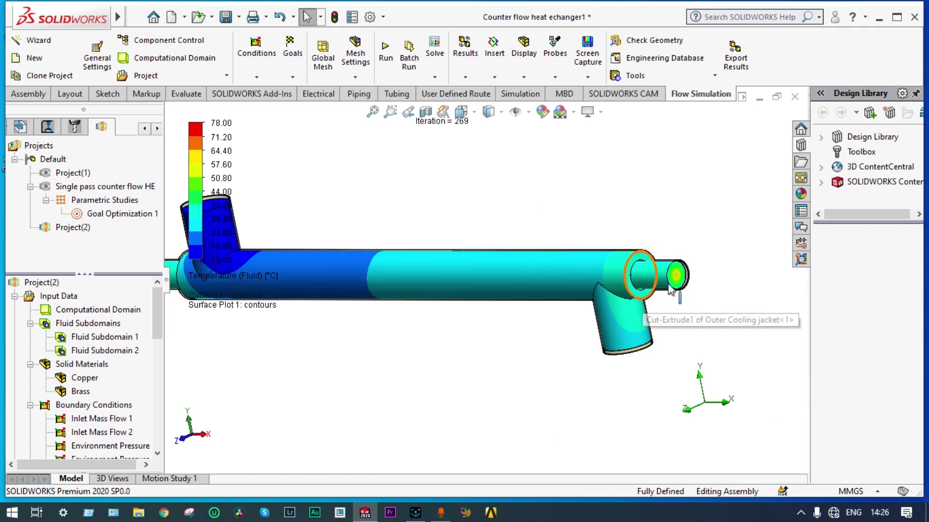
{"action": "scroll", "coordinate": [691, 284], "scroll_direction": "down", "scroll_amount": 3}
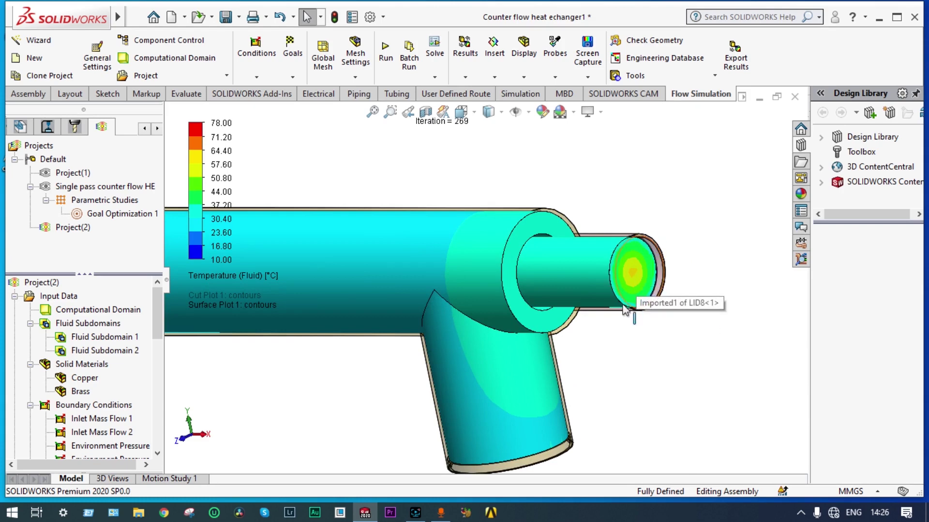
{"action": "scroll", "coordinate": [627, 309], "scroll_direction": "up", "scroll_amount": 5}
{"action": "scroll", "coordinate": [546, 317], "scroll_direction": "up", "scroll_amount": 3}
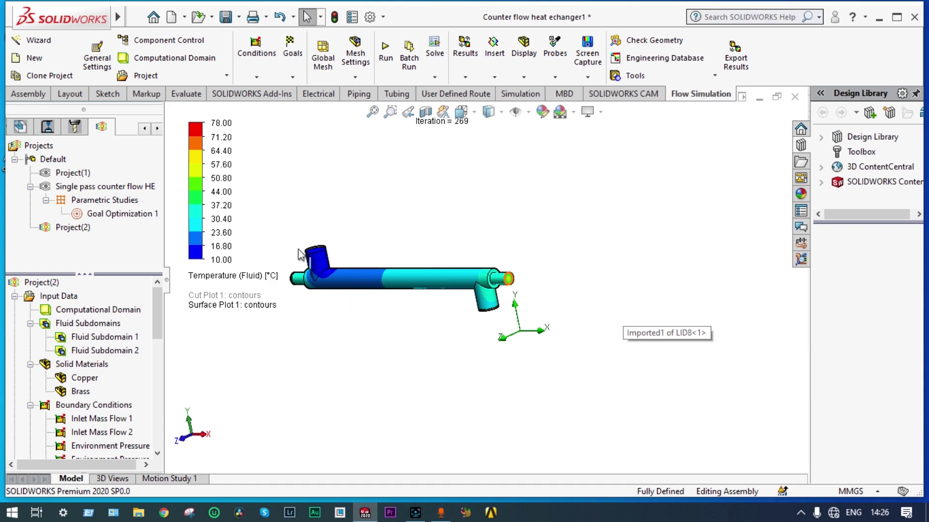
Inspect the fluid temperature contours at the cooling jacket's outlet branch against the colour legend.
{"action": "middle_click_drag", "start_coordinate": [338, 245], "coordinate": [600, 207]}
{"action": "scroll", "coordinate": [465, 206], "scroll_direction": "down", "scroll_amount": 5}
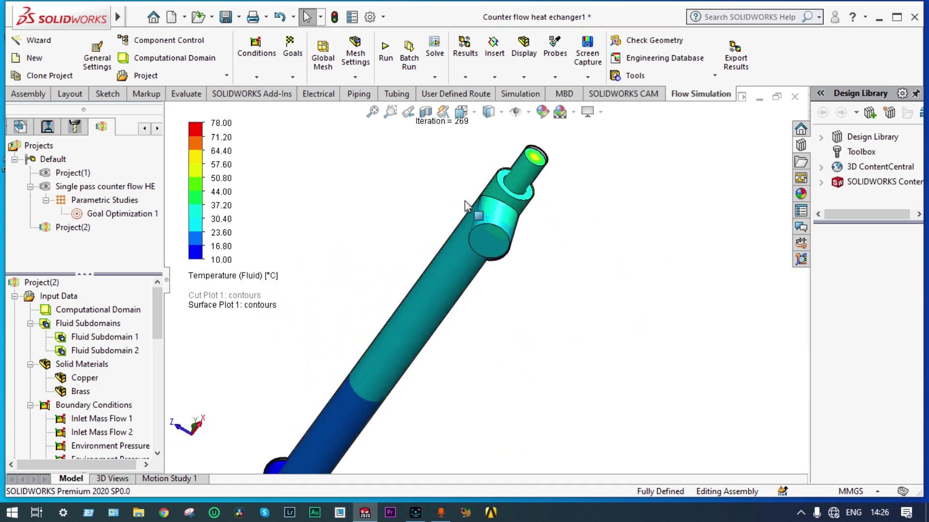
{"action": "scroll", "coordinate": [465, 206], "scroll_direction": "down", "scroll_amount": 2}
{"action": "scroll", "coordinate": [498, 278], "scroll_direction": "down", "scroll_amount": 1}
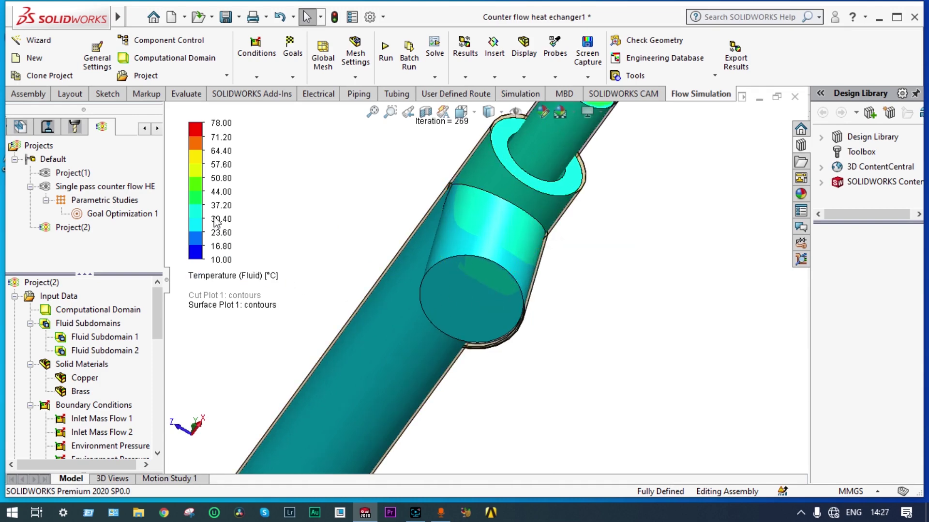
{"action": "scroll", "coordinate": [574, 288], "scroll_direction": "up", "scroll_amount": 8}
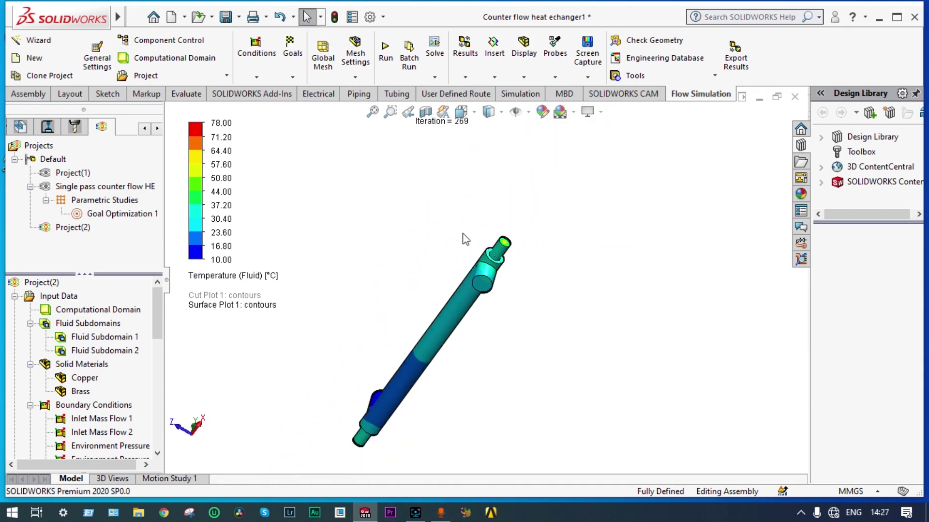
{"action": "middle_click_drag", "start_coordinate": [466, 239], "coordinate": [450, 271]}
Hide the surface plot and start new flow trajectories with 60 starting points drawn as Arrows.
{"action": "left_click_drag", "start_coordinate": [157, 315], "coordinate": [154, 362]}
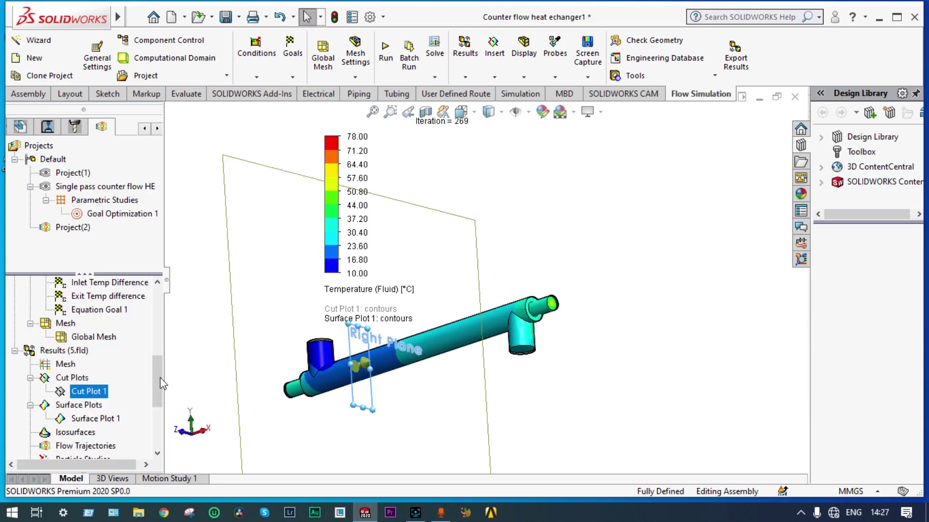
{"action": "scroll", "coordinate": [158, 406], "scroll_direction": "down", "scroll_amount": 3}
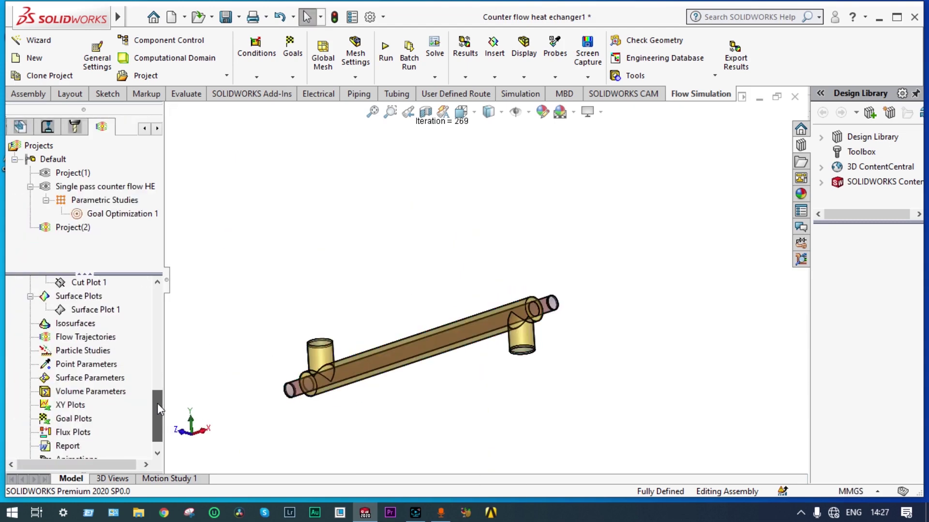
{"action": "right_click", "coordinate": [94, 323]}
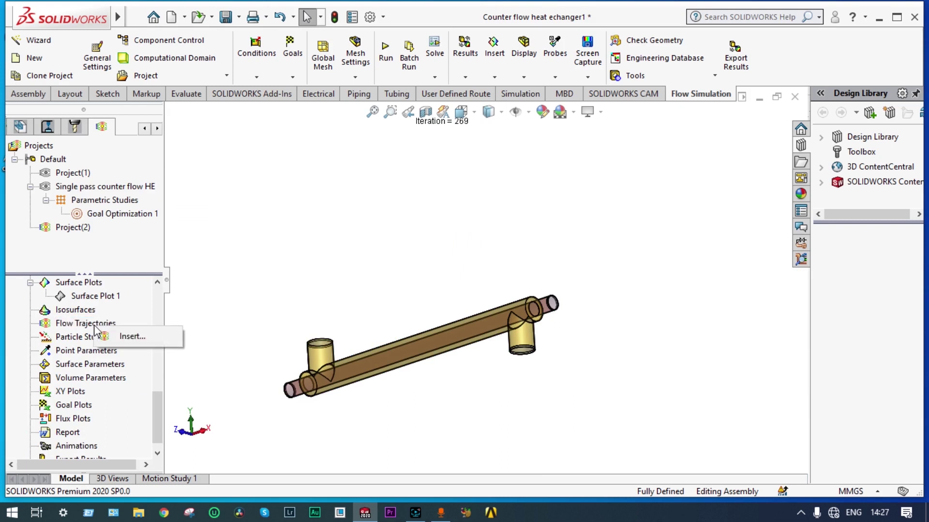
{"action": "left_click", "coordinate": [119, 337]}
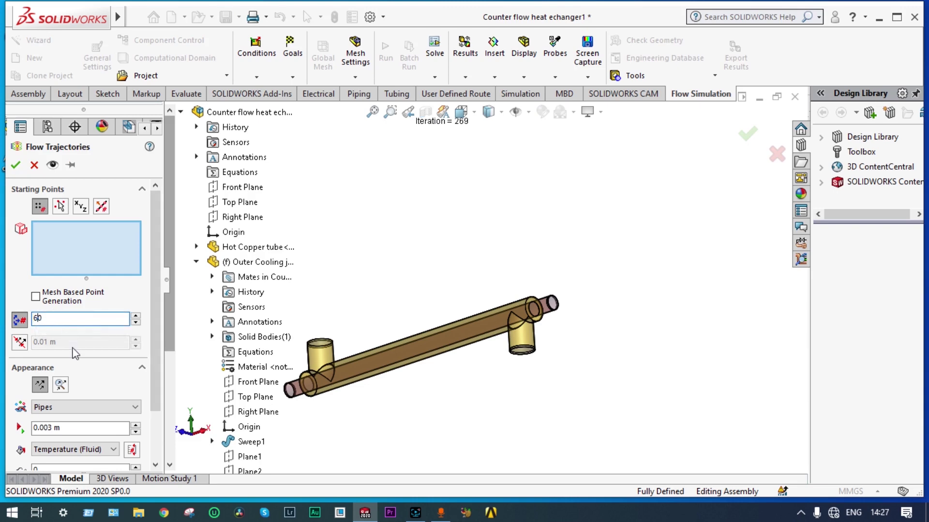
{"action": "left_click", "coordinate": [131, 407]}
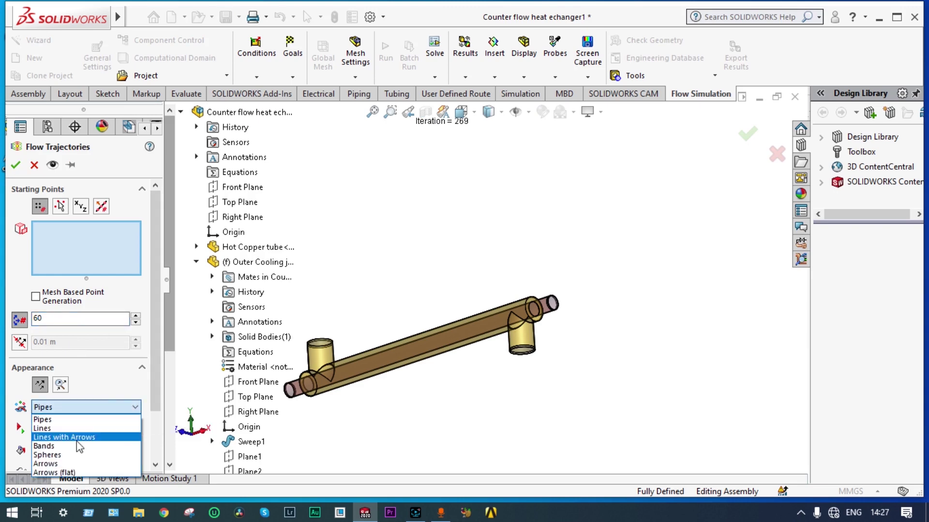
{"action": "left_click", "coordinate": [72, 464]}
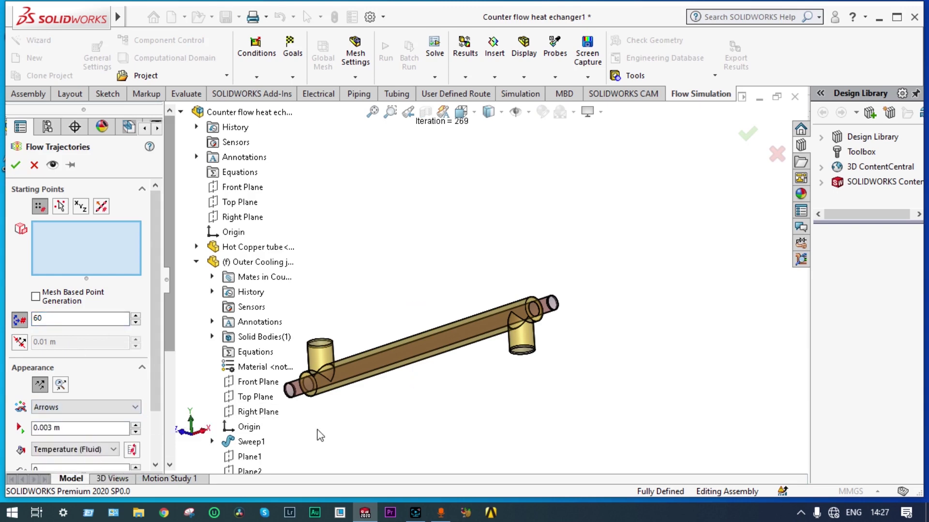
Select the LID7 face at the hot copper tube's inlet as the trajectories' starting face.
{"action": "scroll", "coordinate": [320, 435], "scroll_direction": "up", "scroll_amount": 2}
{"action": "middle_click_drag", "start_coordinate": [340, 429], "coordinate": [431, 405]}
{"action": "scroll", "coordinate": [395, 308], "scroll_direction": "down", "scroll_amount": 10}
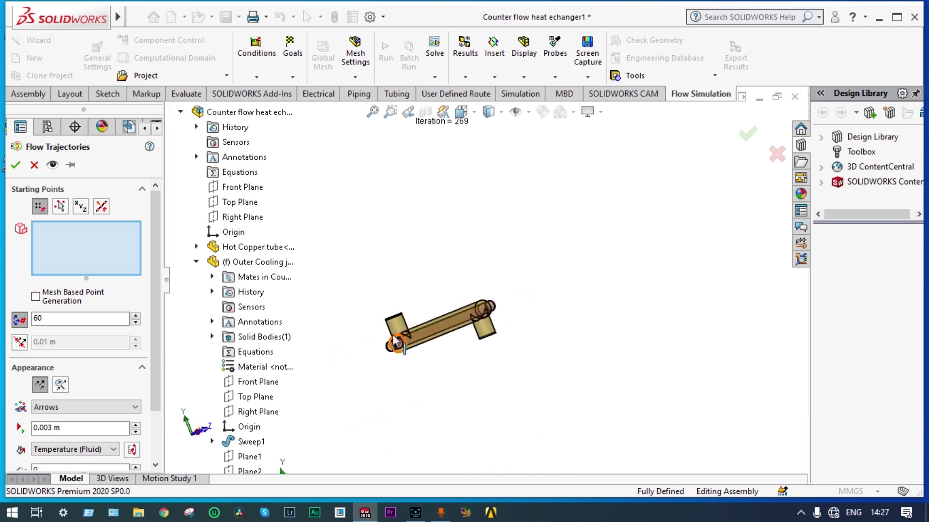
{"action": "scroll", "coordinate": [395, 307], "scroll_direction": "down", "scroll_amount": 2}
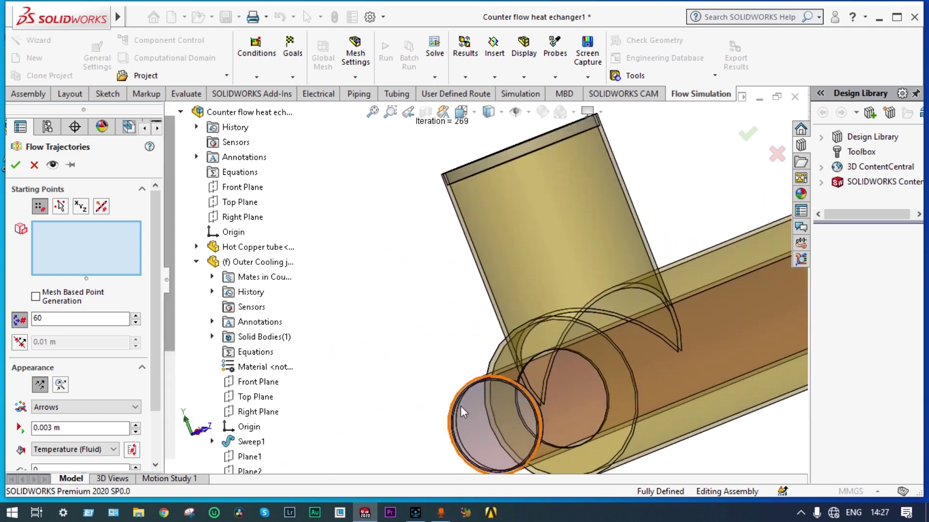
{"action": "right_click", "coordinate": [476, 411]}
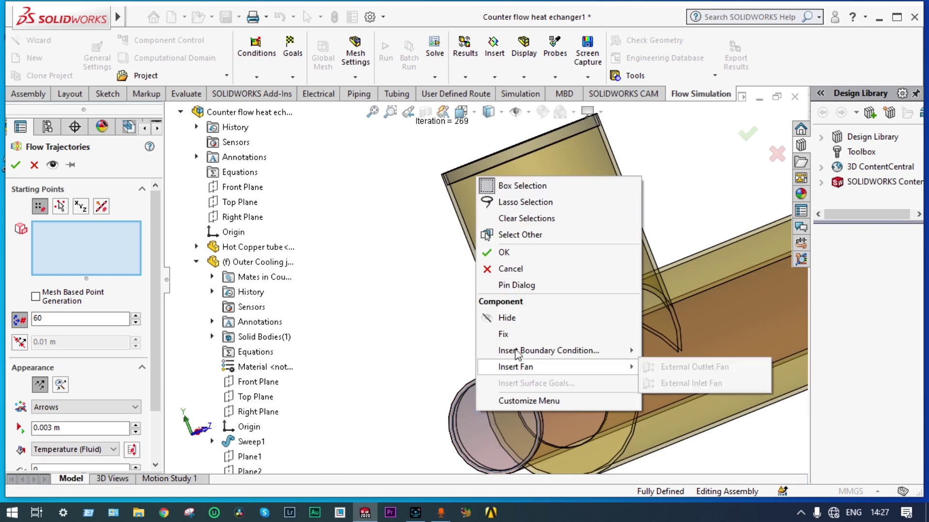
{"action": "left_click", "coordinate": [542, 234]}
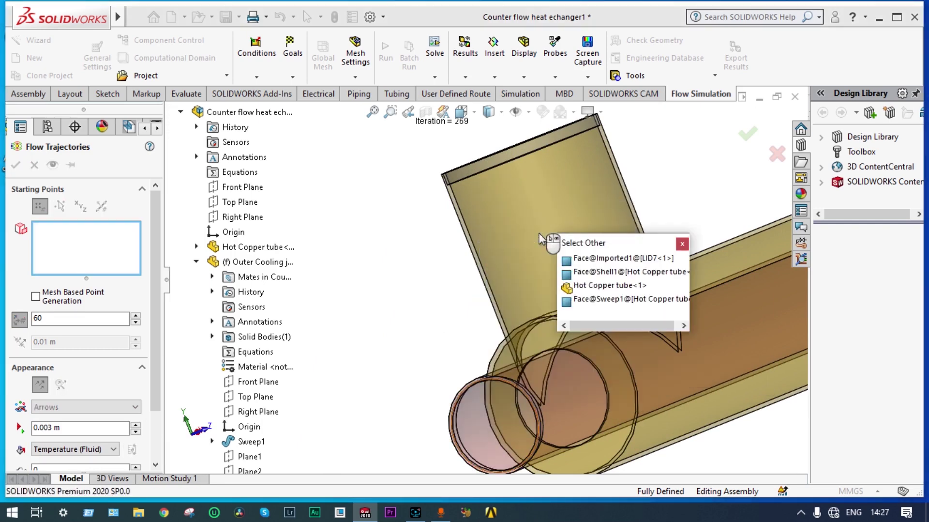
{"action": "left_click", "coordinate": [594, 259]}
Add the LID5 face at the cooling jacket's inlet branch as a starting face and generate the Temperature (Fluid) trajectories.
{"action": "scroll", "coordinate": [392, 280], "scroll_direction": "up", "scroll_amount": 4}
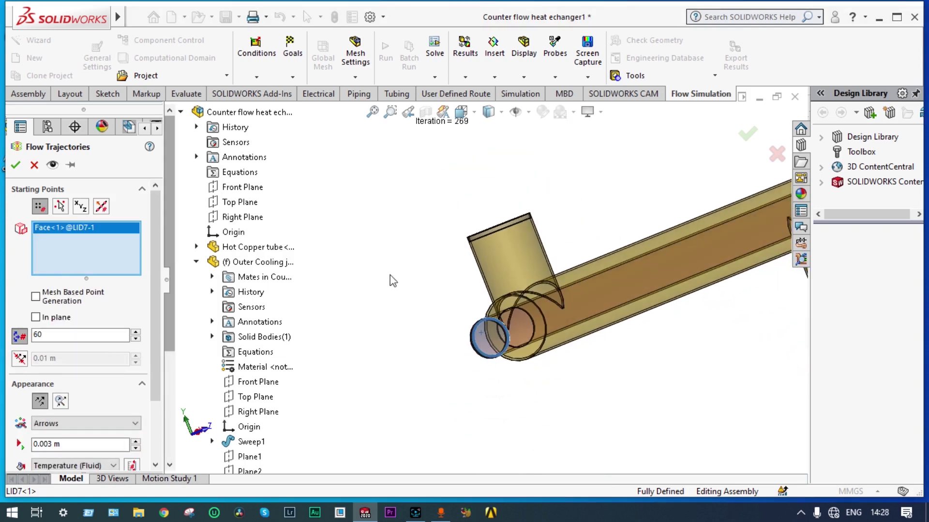
{"action": "middle_click_drag", "start_coordinate": [393, 280], "coordinate": [490, 313]}
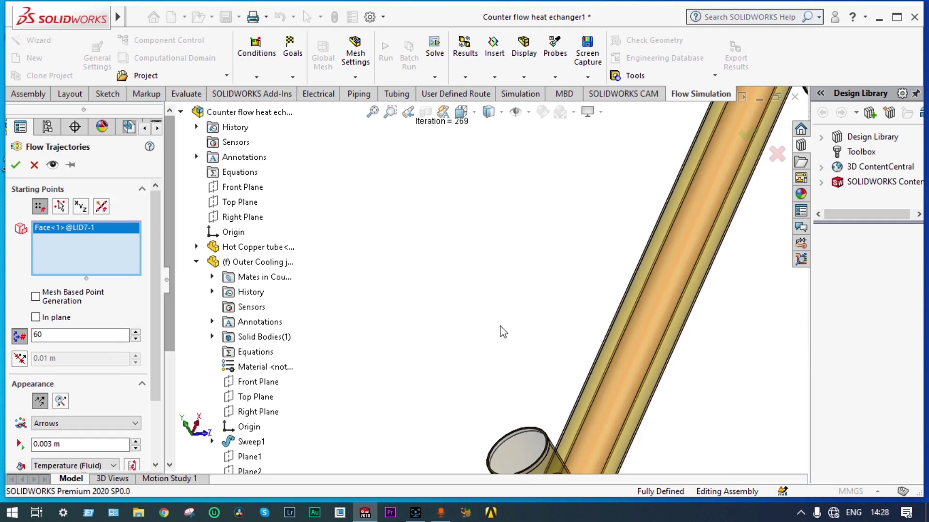
{"action": "key", "text": "f"}
{"action": "middle_click_drag", "start_coordinate": [500, 332], "coordinate": [501, 348]}
{"action": "scroll", "coordinate": [502, 350], "scroll_direction": "down", "scroll_amount": 8}
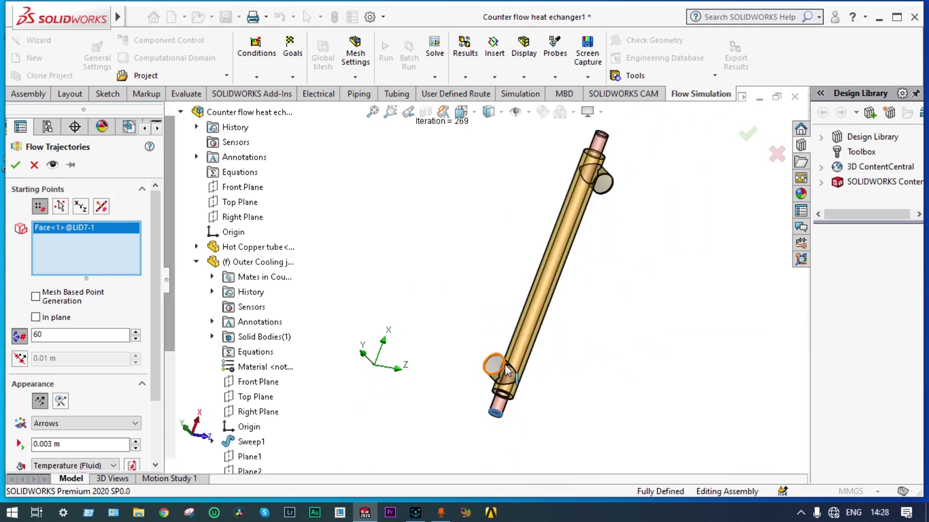
{"action": "right_click", "coordinate": [479, 314]}
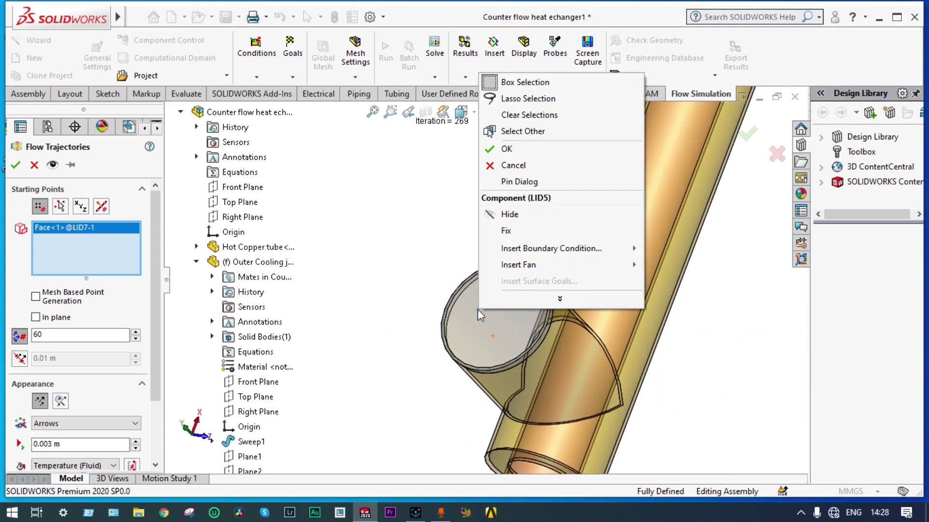
{"action": "left_click", "coordinate": [525, 131]}
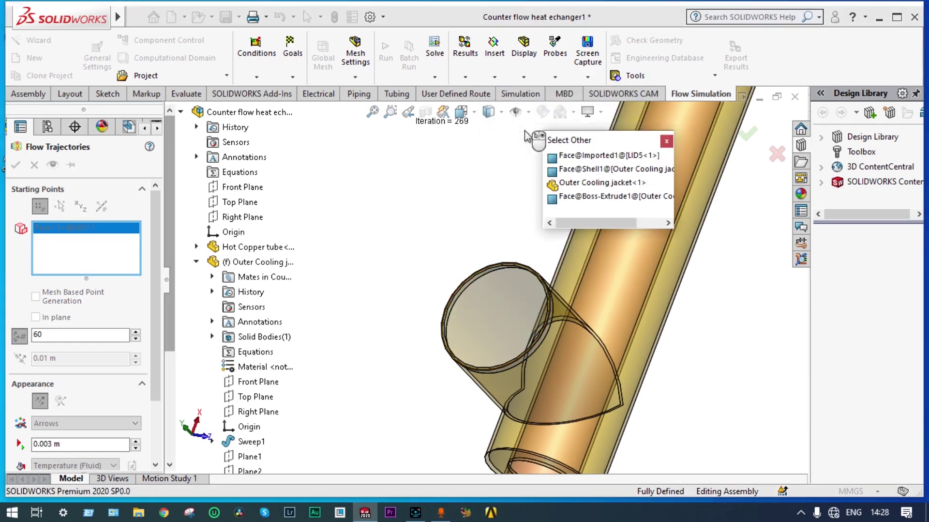
{"action": "left_click", "coordinate": [586, 156]}
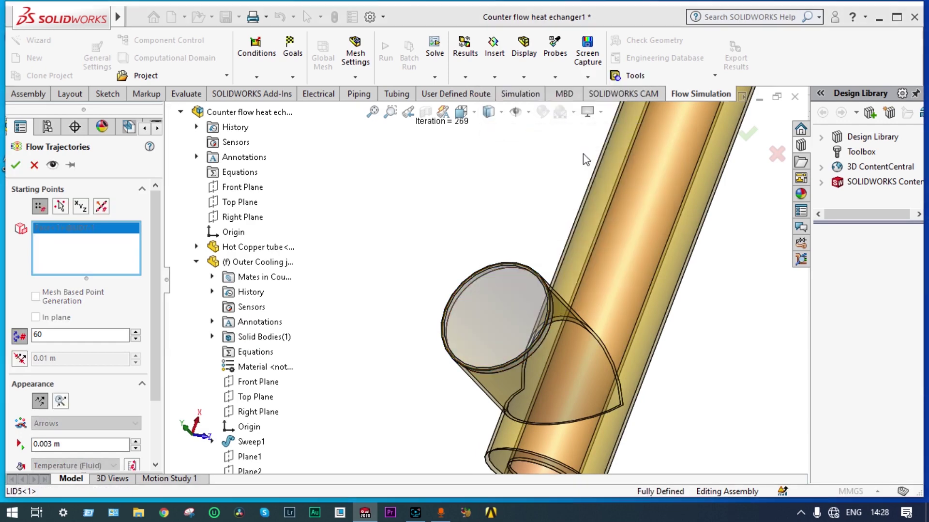
{"action": "left_click", "coordinate": [16, 166]}
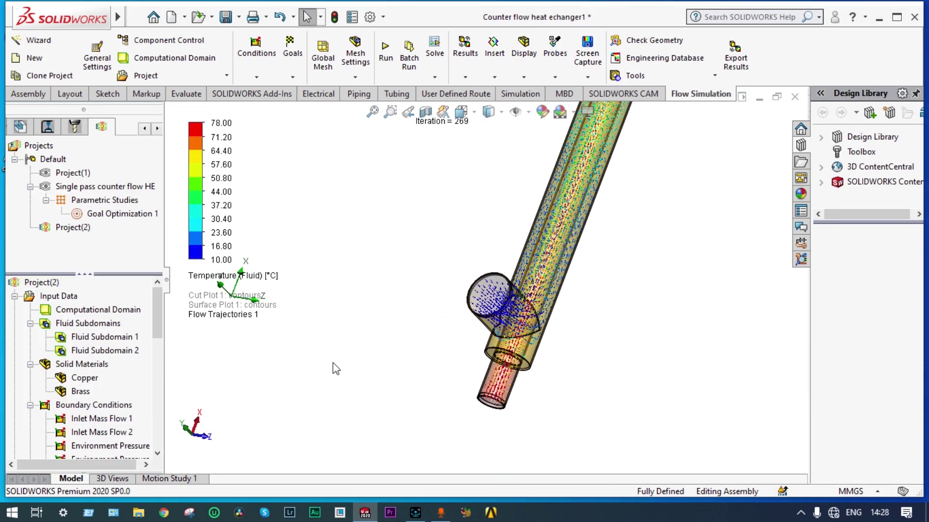
{"action": "middle_click_drag", "start_coordinate": [642, 364], "coordinate": [614, 331]}
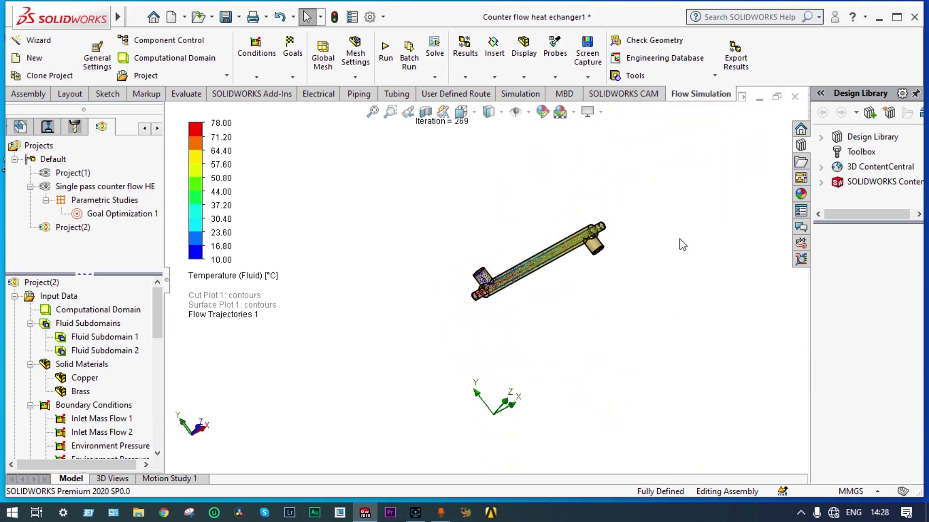
Add the LID6 face at the cooling jacket's outlet branch to Flow Trajectories 1's starting faces and regenerate the trajectories.
{"action": "middle_click_drag", "start_coordinate": [682, 244], "coordinate": [639, 263]}
{"action": "scroll", "coordinate": [611, 246], "scroll_direction": "up", "scroll_amount": 3}
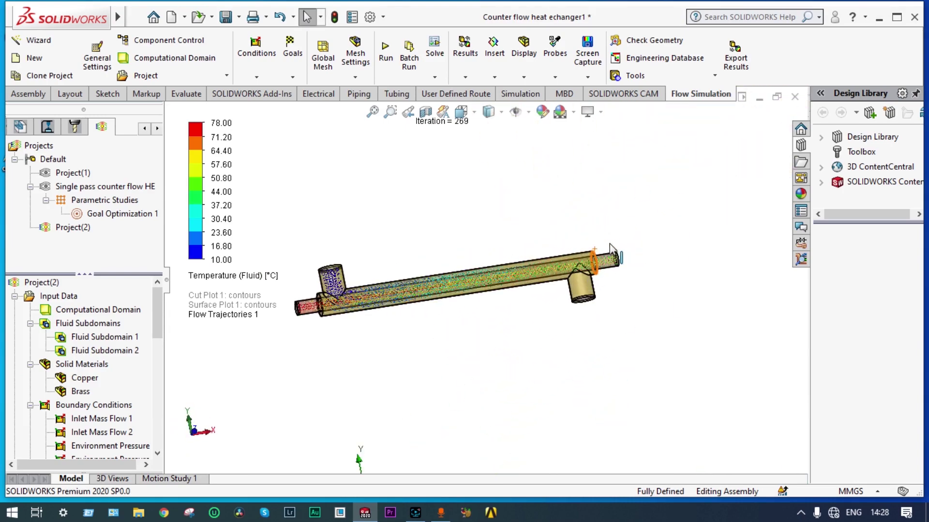
{"action": "scroll", "coordinate": [611, 246], "scroll_direction": "up", "scroll_amount": 5}
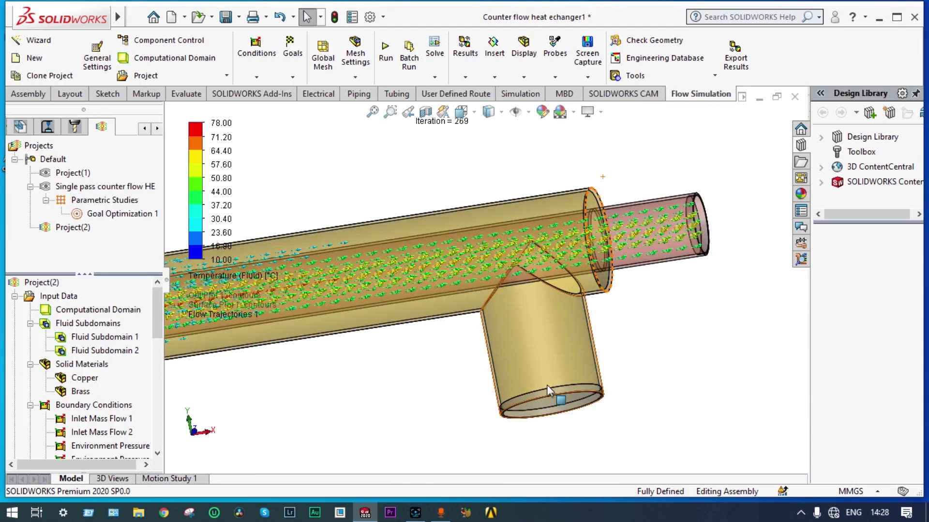
{"action": "scroll", "coordinate": [549, 390], "scroll_direction": "down", "scroll_amount": 10}
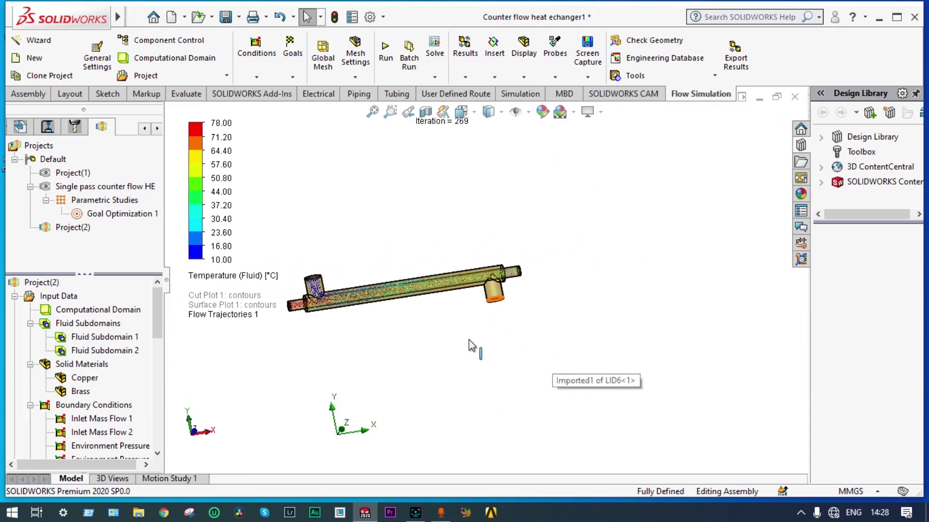
{"action": "middle_click_drag", "start_coordinate": [459, 331], "coordinate": [288, 336]}
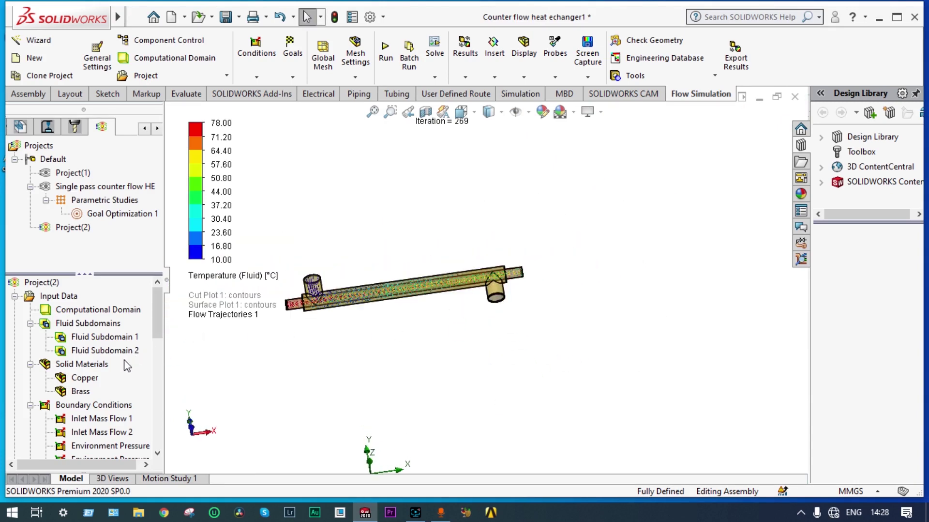
{"action": "left_click_drag", "start_coordinate": [158, 331], "coordinate": [168, 417]}
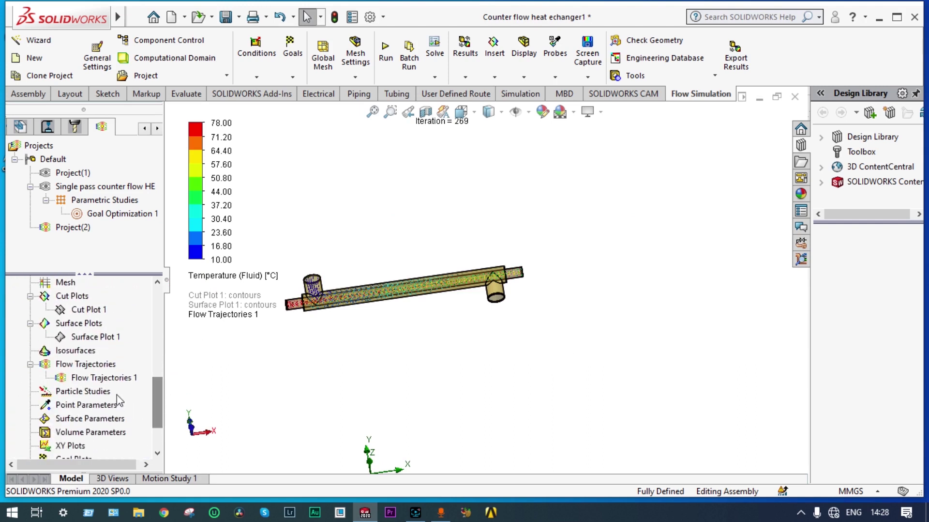
{"action": "right_click", "coordinate": [114, 380]}
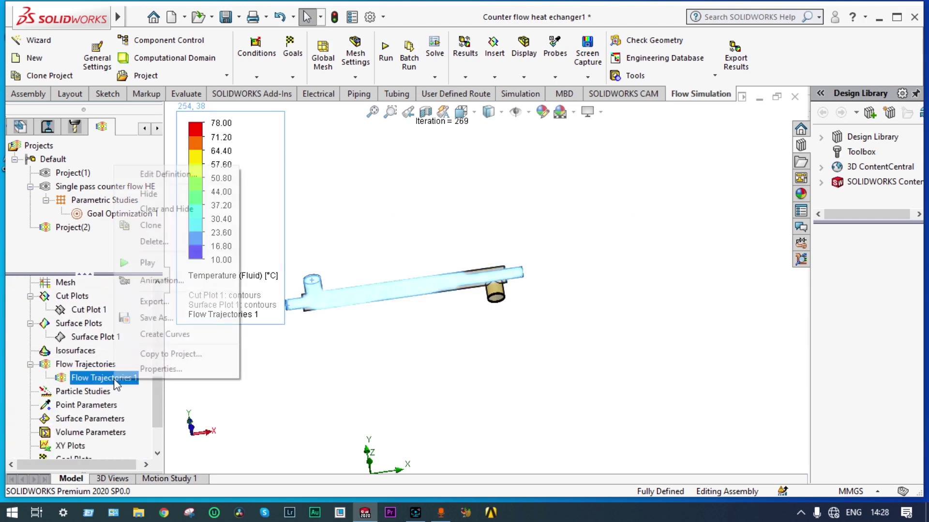
{"action": "left_click", "coordinate": [163, 173]}
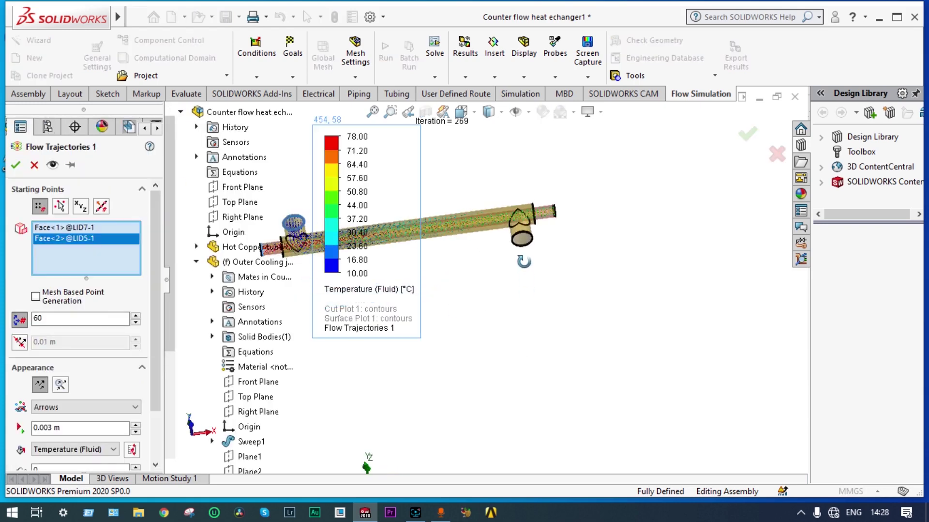
{"action": "scroll", "coordinate": [513, 237], "scroll_direction": "down", "scroll_amount": 2}
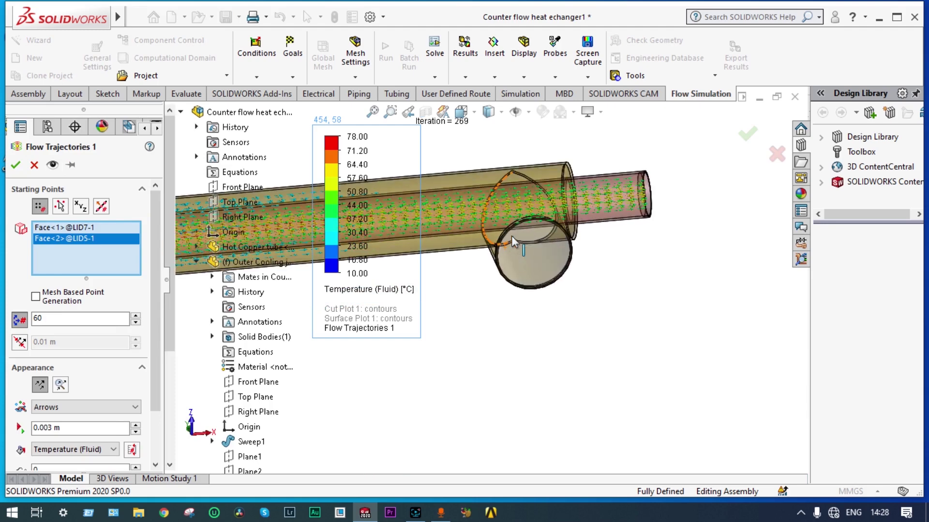
{"action": "right_click", "coordinate": [530, 257]}
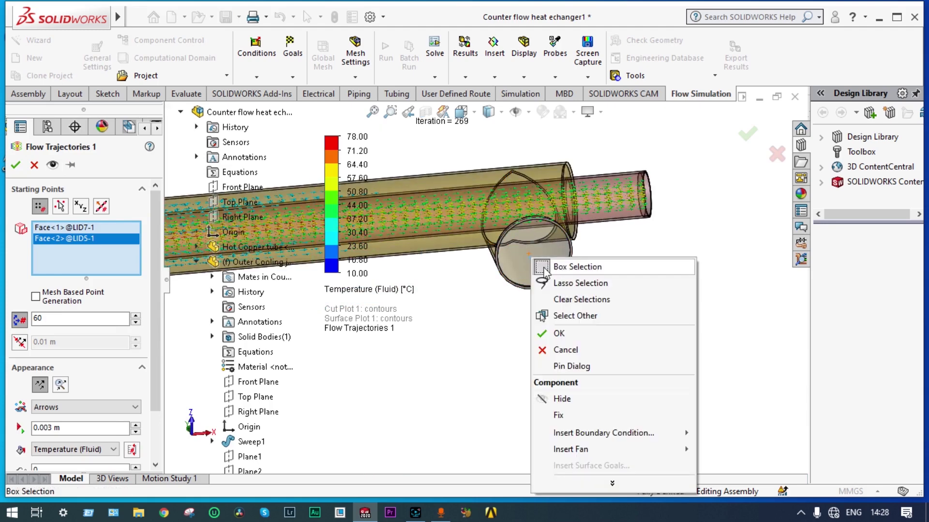
{"action": "left_click", "coordinate": [569, 315]}
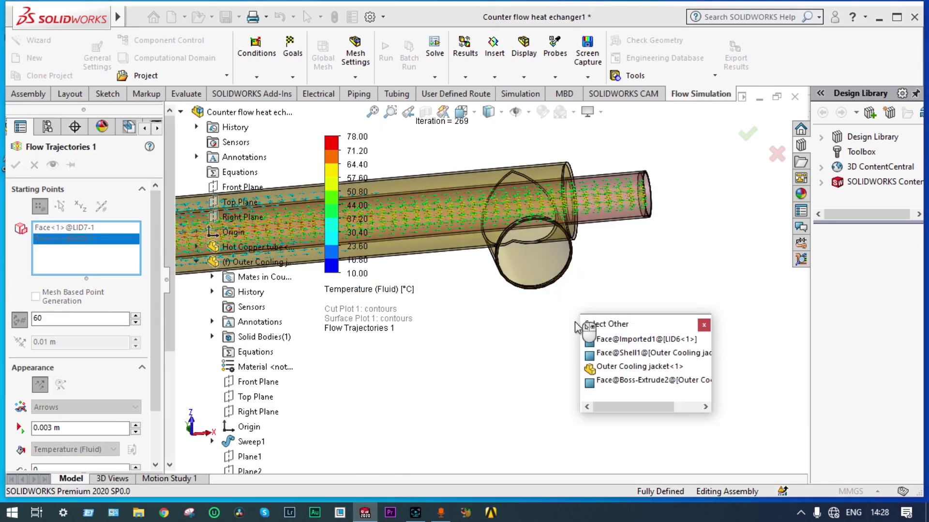
{"action": "left_click", "coordinate": [623, 343]}
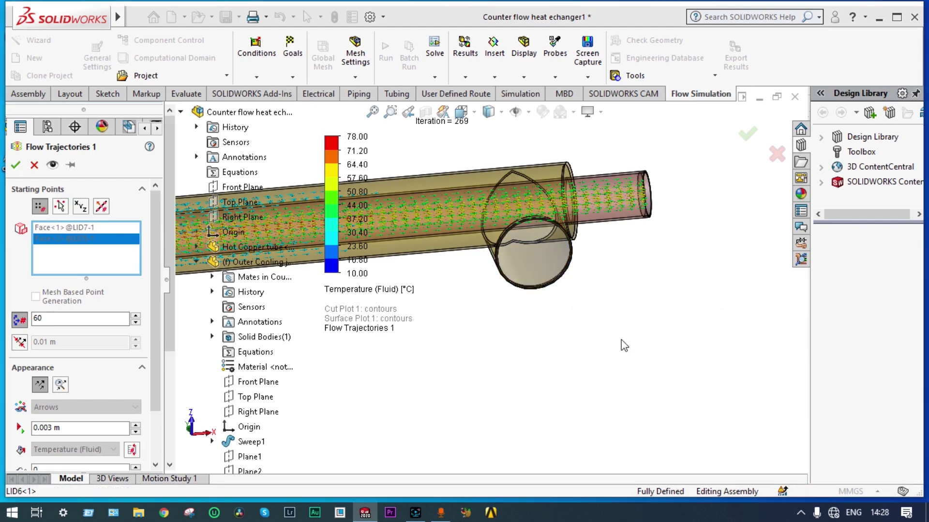
{"action": "left_click", "coordinate": [18, 165]}
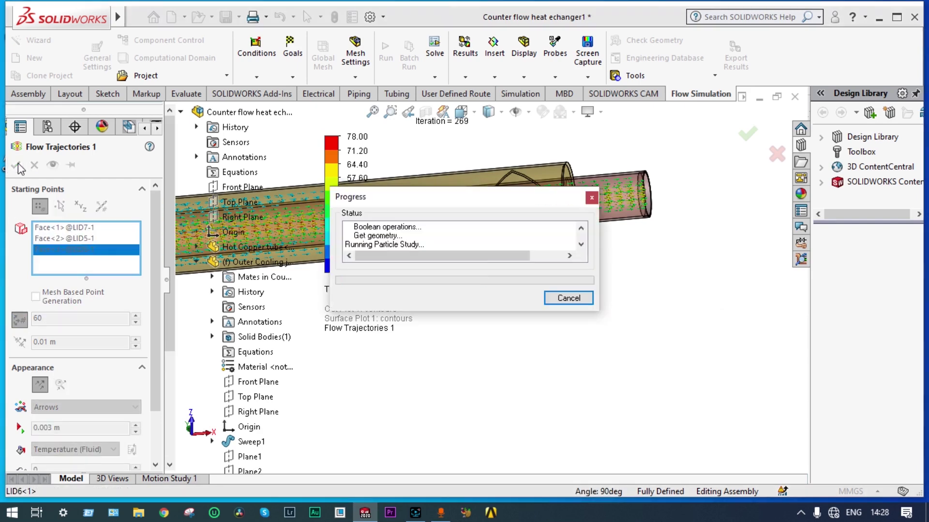
Examine the regenerated temperature trajectories along the whole heat exchanger, including the cooling jacket's outlet branch.
{"action": "key", "text": "f"}
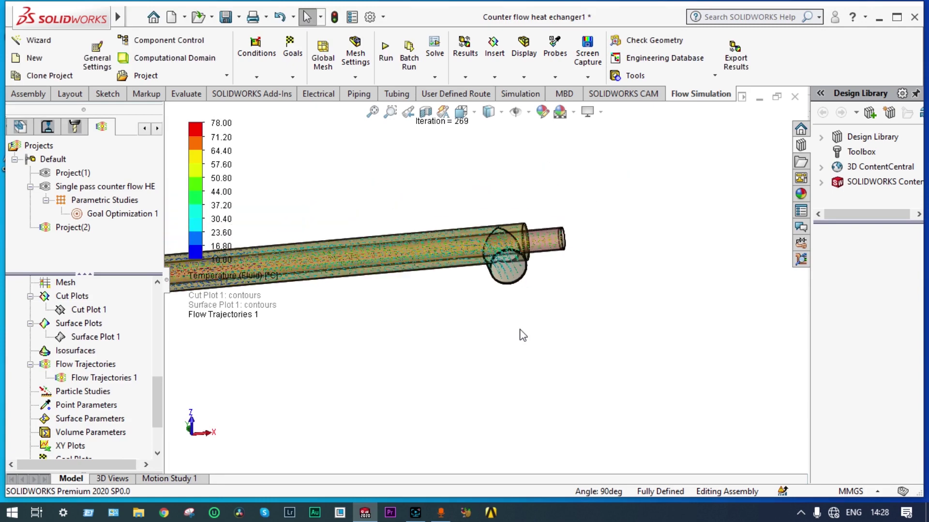
{"action": "middle_click_drag", "start_coordinate": [448, 286], "coordinate": [419, 335]}
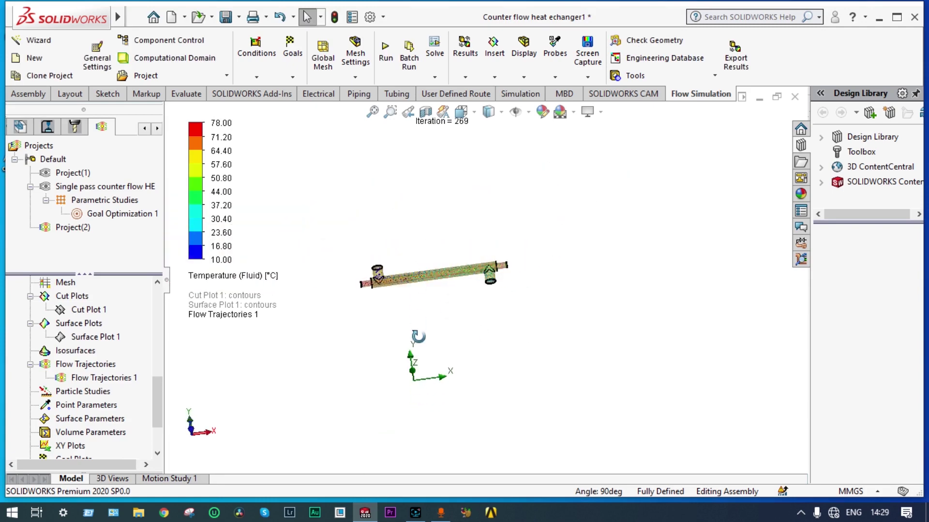
{"action": "scroll", "coordinate": [562, 281], "scroll_direction": "up", "scroll_amount": 5}
{"action": "scroll", "coordinate": [586, 284], "scroll_direction": "down", "scroll_amount": 3}
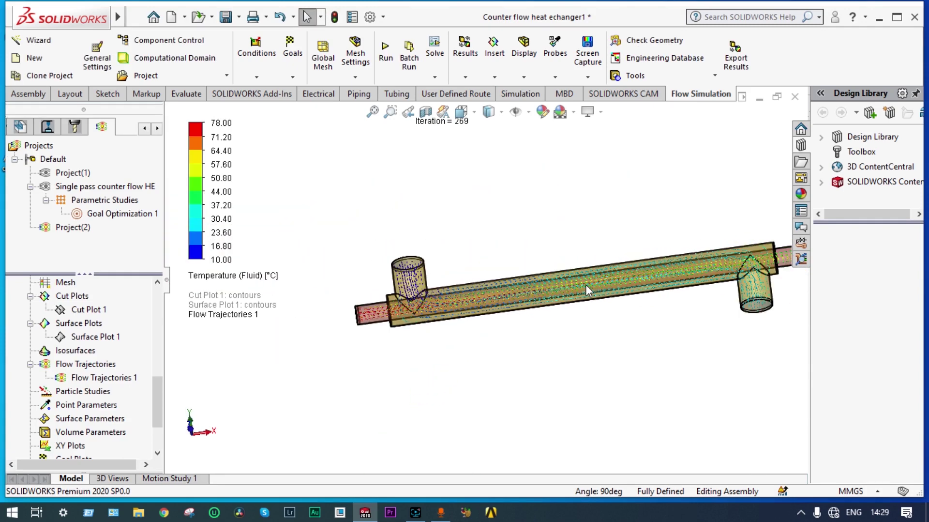
{"action": "middle_click_drag", "start_coordinate": [688, 260], "coordinate": [530, 399]}
{"action": "scroll", "coordinate": [531, 399], "scroll_direction": "up", "scroll_amount": 3}
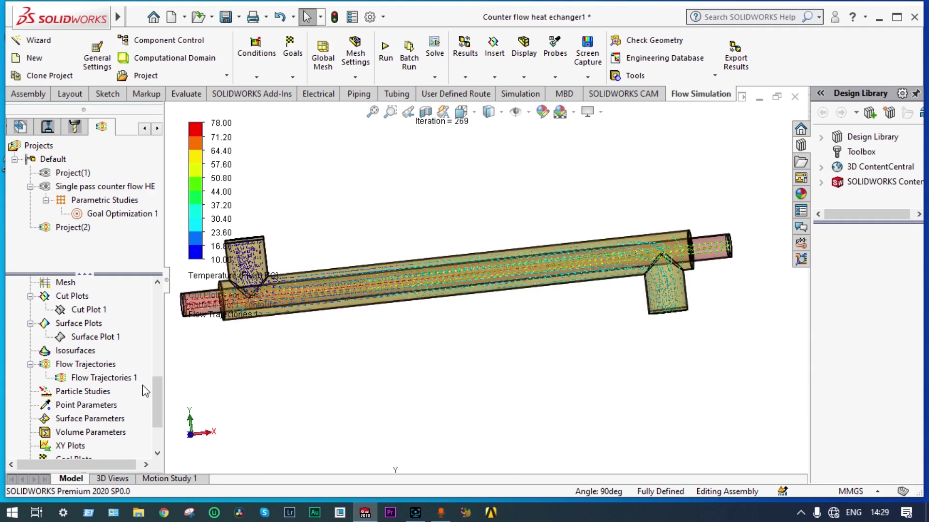
{"action": "scroll", "coordinate": [155, 382], "scroll_direction": "down", "scroll_amount": 2}
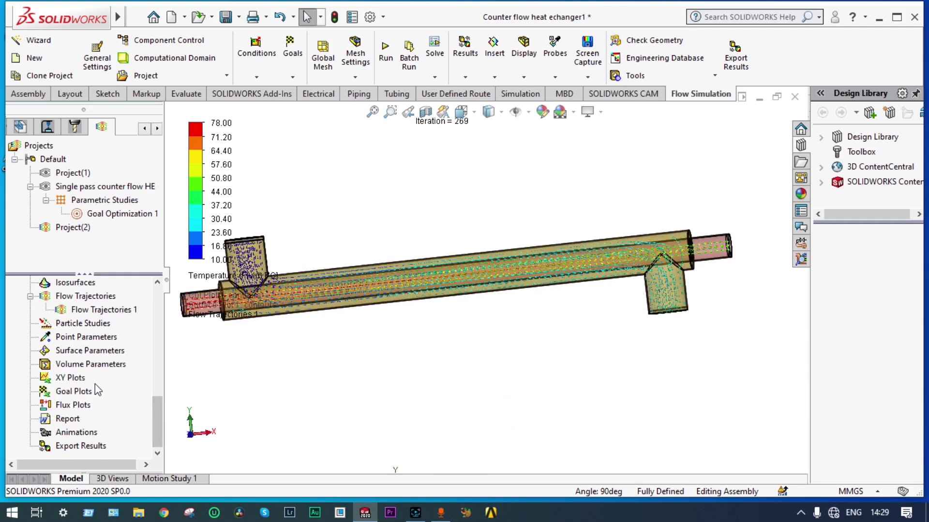
Clear and hide Flow Trajectories 1 and play its flow animation in the model.
{"action": "right_click", "coordinate": [100, 315]}
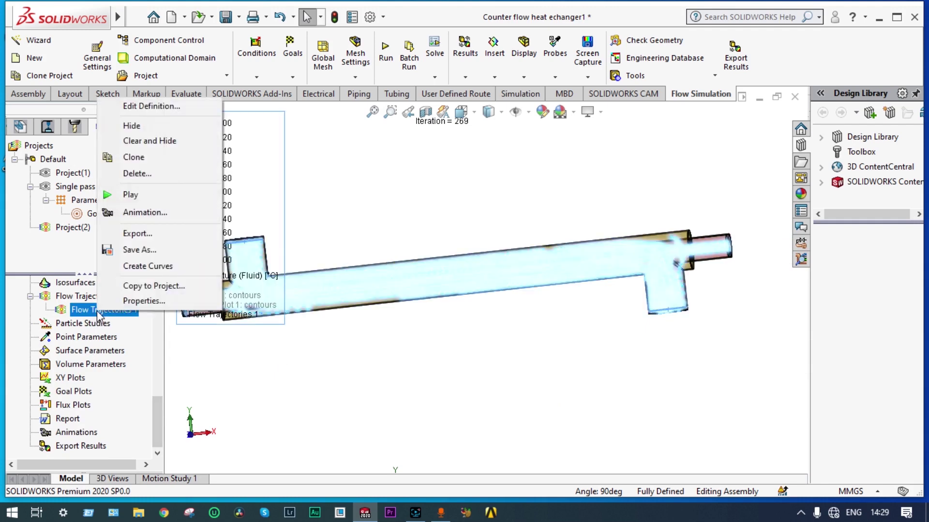
{"action": "left_click", "coordinate": [148, 141]}
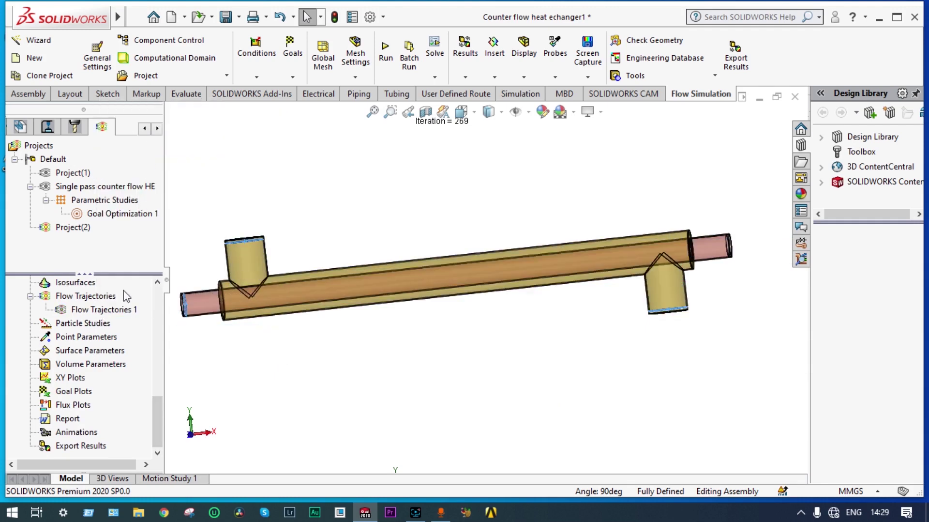
{"action": "right_click", "coordinate": [107, 330]}
{"action": "left_click", "coordinate": [114, 315]}
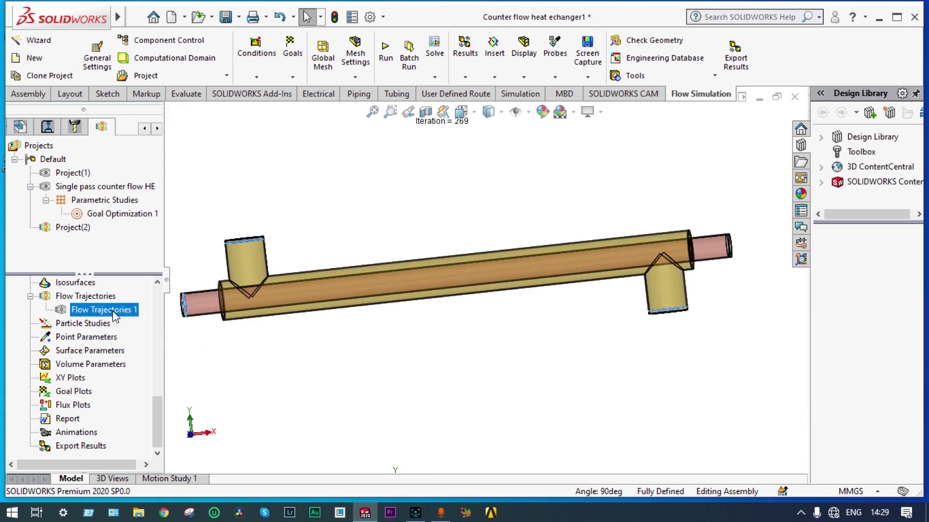
{"action": "right_click", "coordinate": [115, 315]}
{"action": "left_click", "coordinate": [215, 191]}
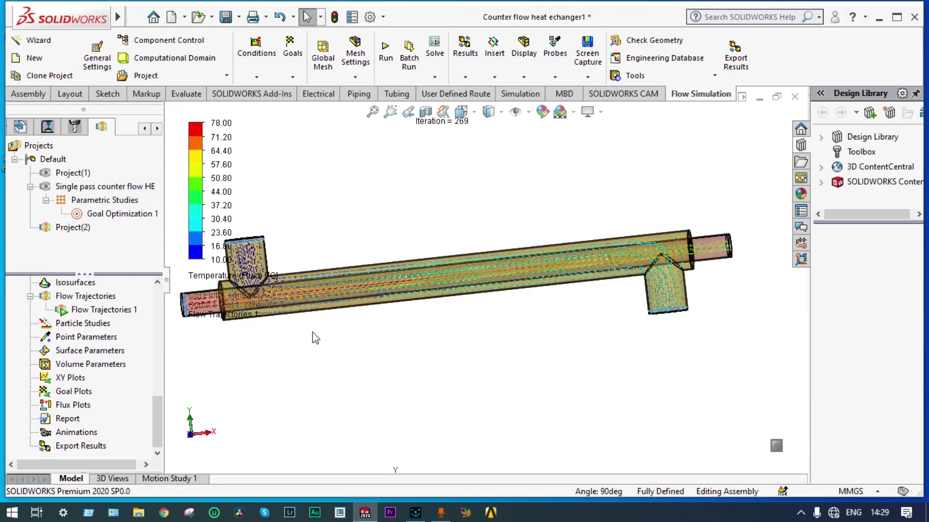
Examine the animated arrows' direction and fluid temperature colours from the hot tube's inlet end along the exchanger's middle.
{"action": "scroll", "coordinate": [261, 291], "scroll_direction": "down", "scroll_amount": 6}
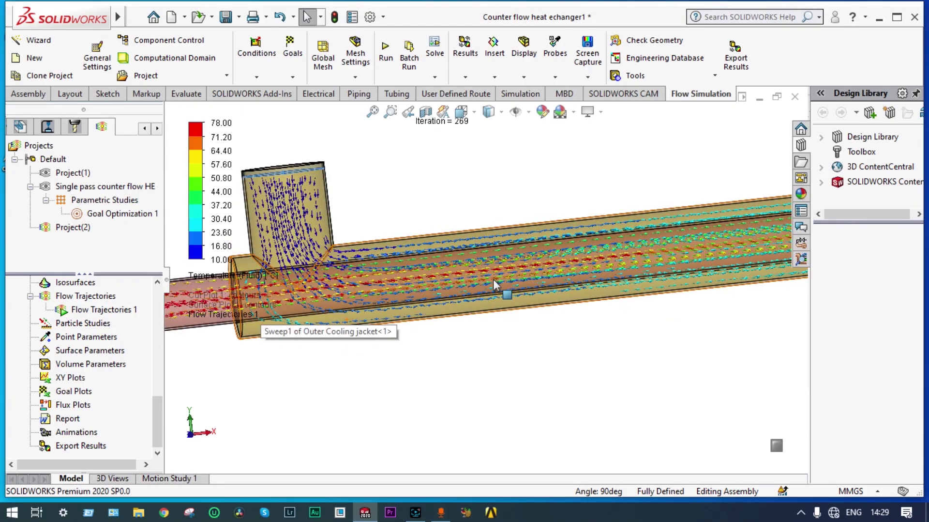
{"action": "scroll", "coordinate": [270, 284], "scroll_direction": "up", "scroll_amount": 2}
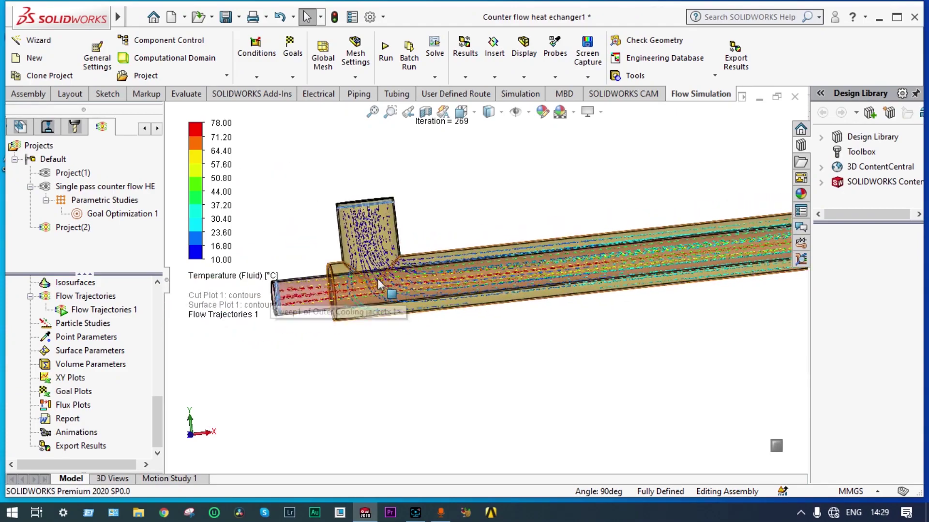
{"action": "scroll", "coordinate": [365, 280], "scroll_direction": "down", "scroll_amount": 5}
{"action": "scroll", "coordinate": [358, 281], "scroll_direction": "up", "scroll_amount": 3}
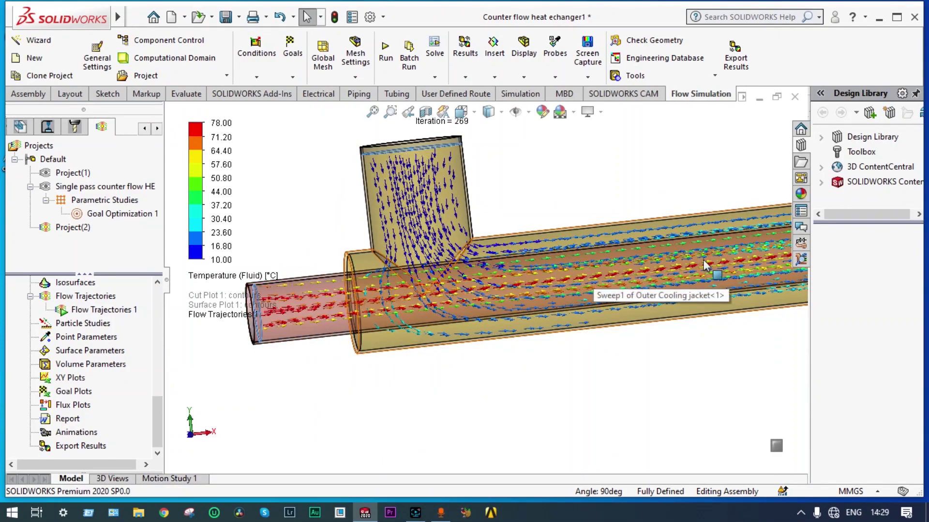
{"action": "scroll", "coordinate": [703, 262], "scroll_direction": "down", "scroll_amount": 3}
{"action": "scroll", "coordinate": [699, 262], "scroll_direction": "down", "scroll_amount": 3}
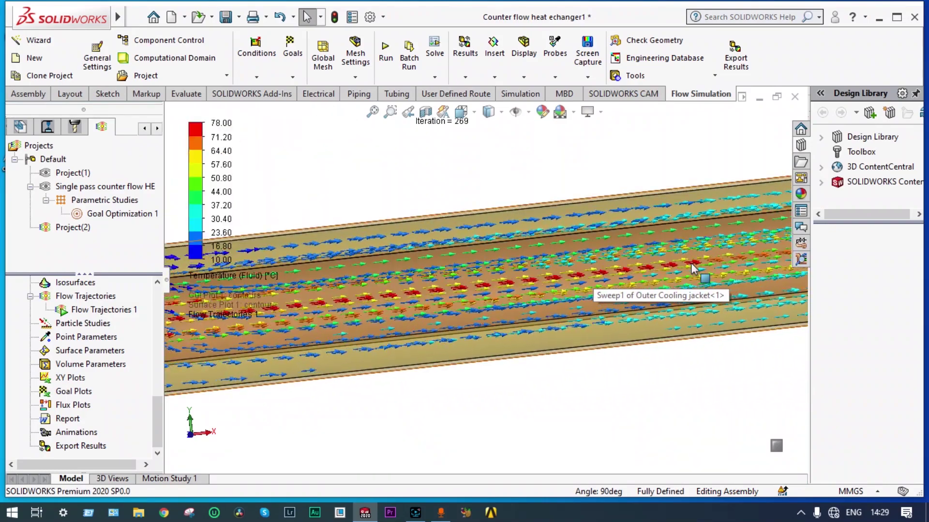
{"action": "scroll", "coordinate": [693, 266], "scroll_direction": "up", "scroll_amount": 3}
{"action": "scroll", "coordinate": [729, 255], "scroll_direction": "down", "scroll_amount": 3}
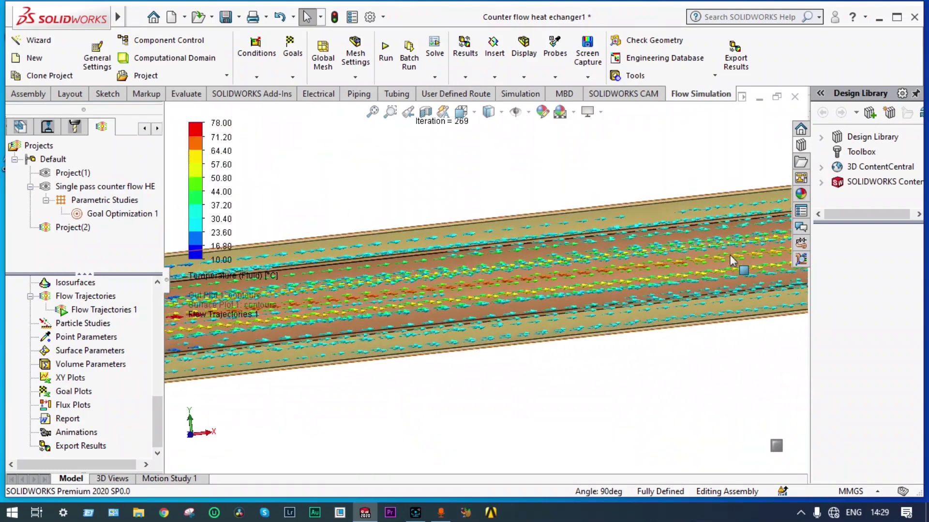
Inspect the animated fluid temperature arrows at the hot copper tube's outlet end against the colour legend.
{"action": "scroll", "coordinate": [731, 255], "scroll_direction": "up", "scroll_amount": 3}
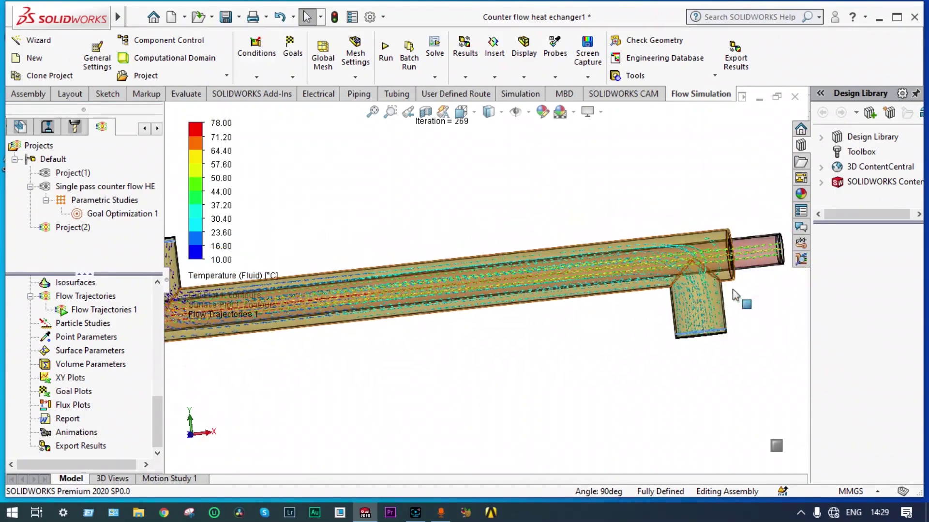
{"action": "scroll", "coordinate": [723, 248], "scroll_direction": "down", "scroll_amount": 5}
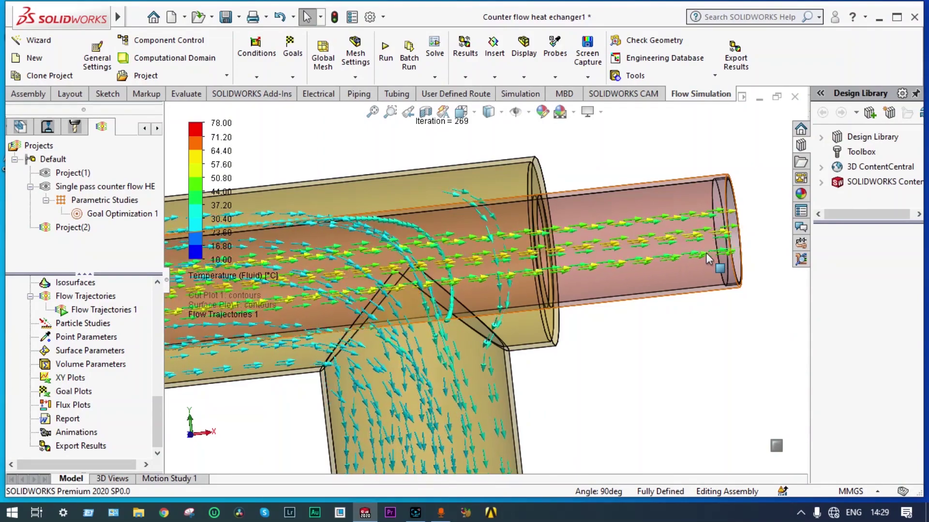
{"action": "scroll", "coordinate": [707, 253], "scroll_direction": "up", "scroll_amount": 3}
{"action": "scroll", "coordinate": [373, 348], "scroll_direction": "up", "scroll_amount": 5}
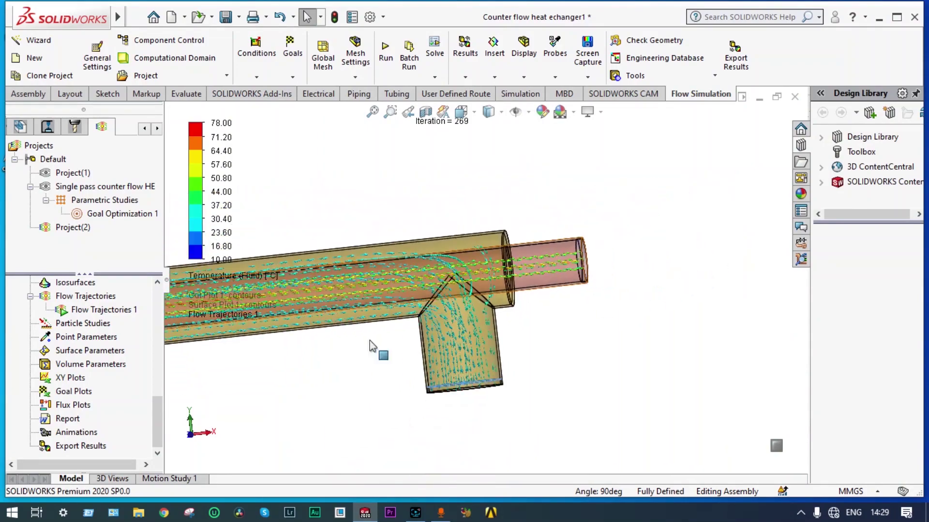
{"action": "scroll", "coordinate": [342, 327], "scroll_direction": "up", "scroll_amount": 3}
Follow the animated cooling flow from the jacket's inlet branch to its outlet branch and compare its temperature colours.
{"action": "scroll", "coordinate": [371, 295], "scroll_direction": "down", "scroll_amount": 10}
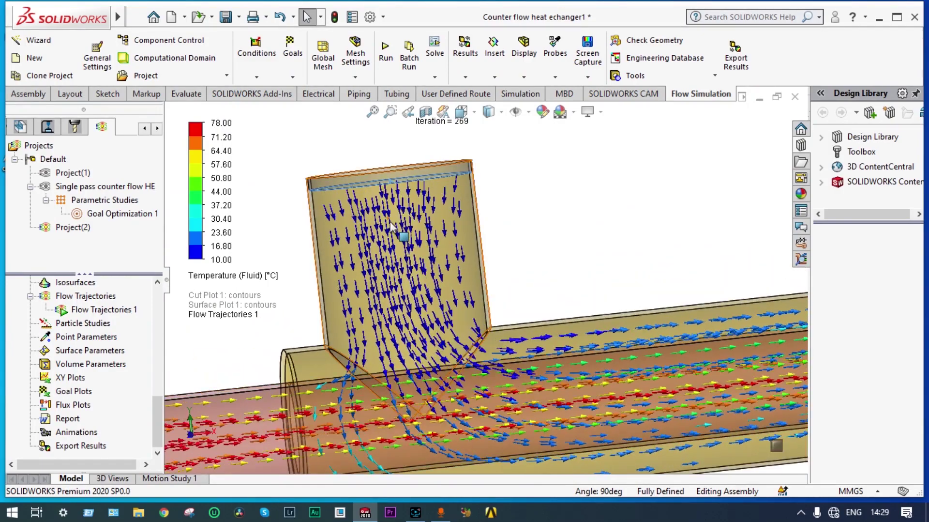
{"action": "scroll", "coordinate": [390, 222], "scroll_direction": "up", "scroll_amount": 3}
{"action": "scroll", "coordinate": [390, 223], "scroll_direction": "up", "scroll_amount": 3}
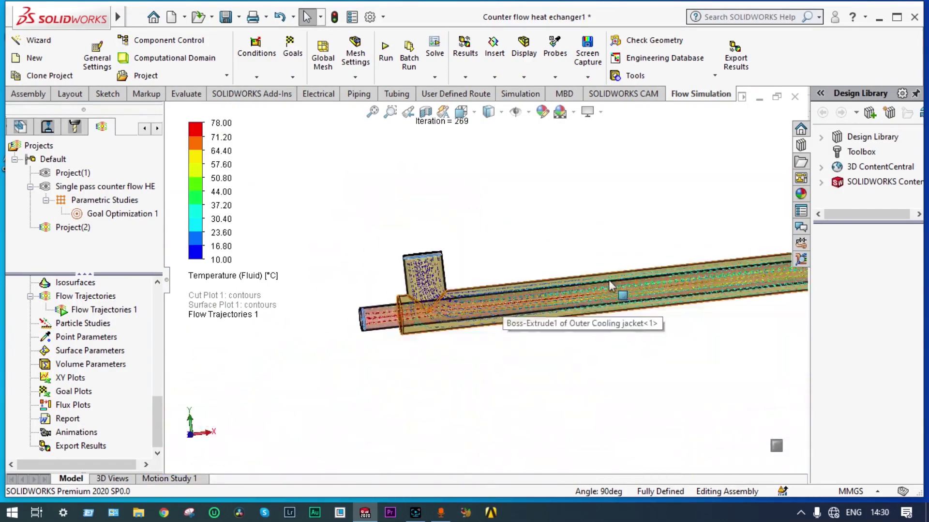
{"action": "middle_click_drag", "start_coordinate": [660, 280], "coordinate": [730, 303]}
{"action": "scroll", "coordinate": [657, 329], "scroll_direction": "down", "scroll_amount": 5}
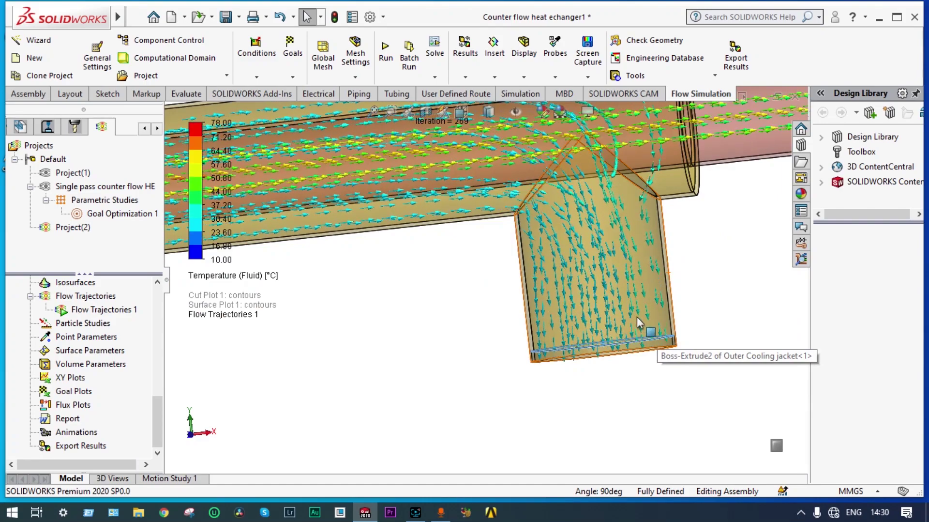
{"action": "scroll", "coordinate": [561, 309], "scroll_direction": "up", "scroll_amount": 10}
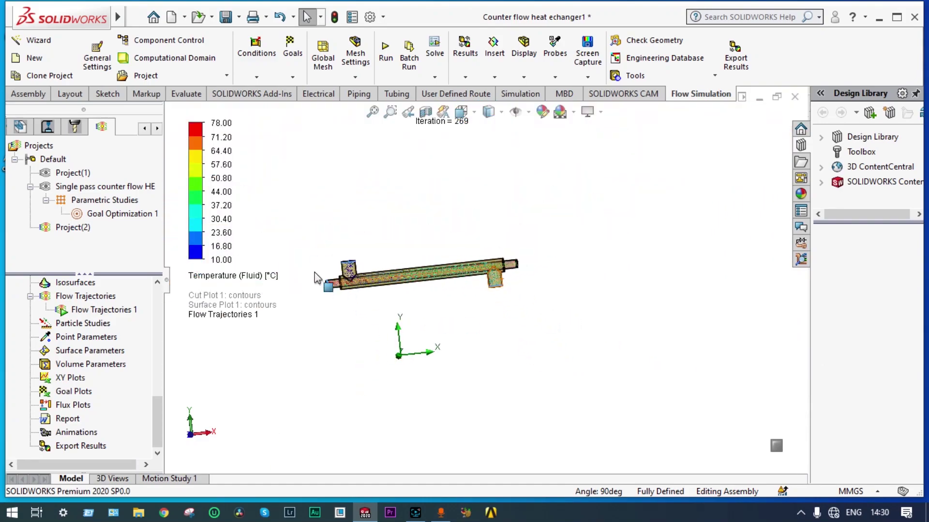
{"action": "scroll", "coordinate": [329, 275], "scroll_direction": "down", "scroll_amount": 6}
{"action": "scroll", "coordinate": [656, 292], "scroll_direction": "up", "scroll_amount": 5}
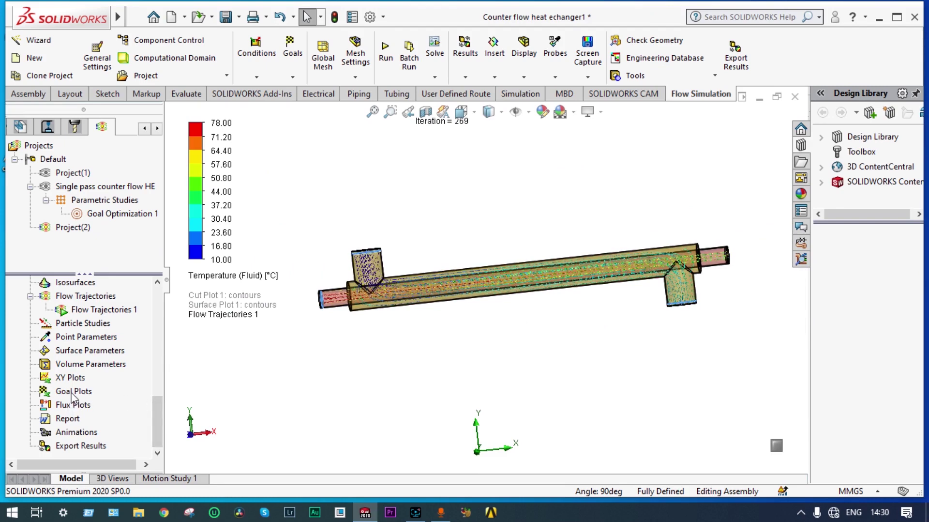
Clear and hide Flow Trajectories 1, then insert a goal plot covering all goals against iterations and show its results.
{"action": "right_click", "coordinate": [104, 313]}
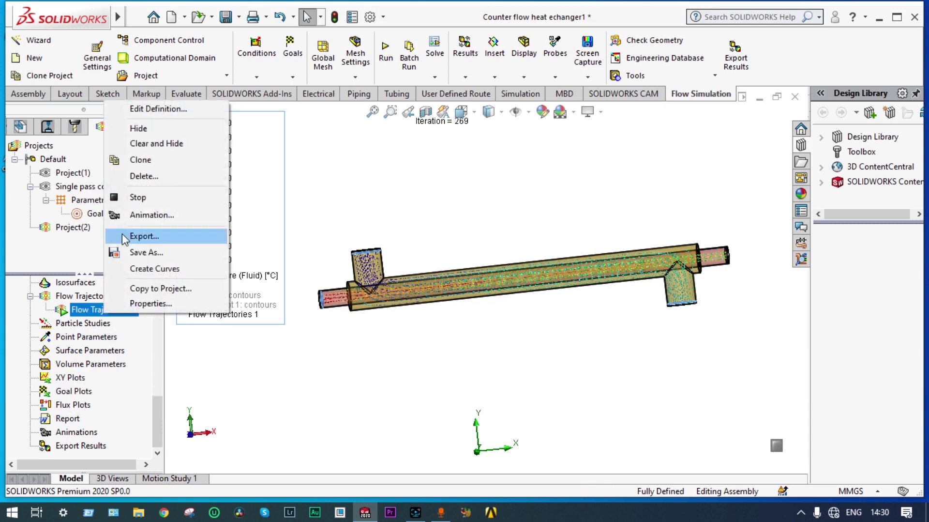
{"action": "left_click", "coordinate": [174, 143]}
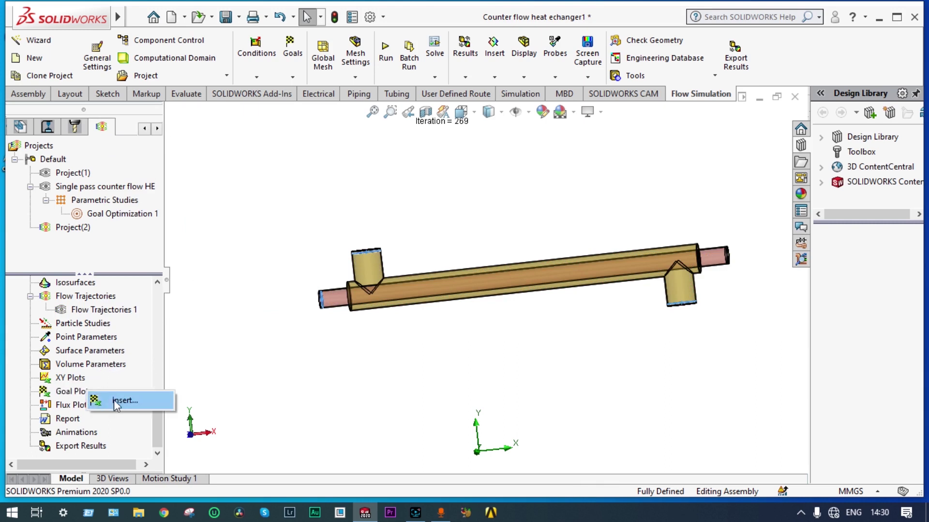
{"action": "left_click", "coordinate": [114, 399]}
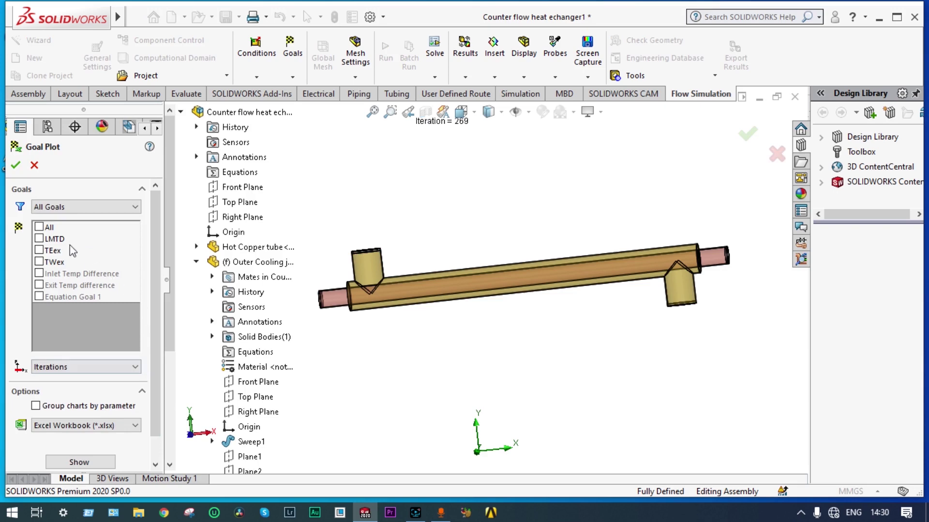
{"action": "left_click", "coordinate": [39, 226]}
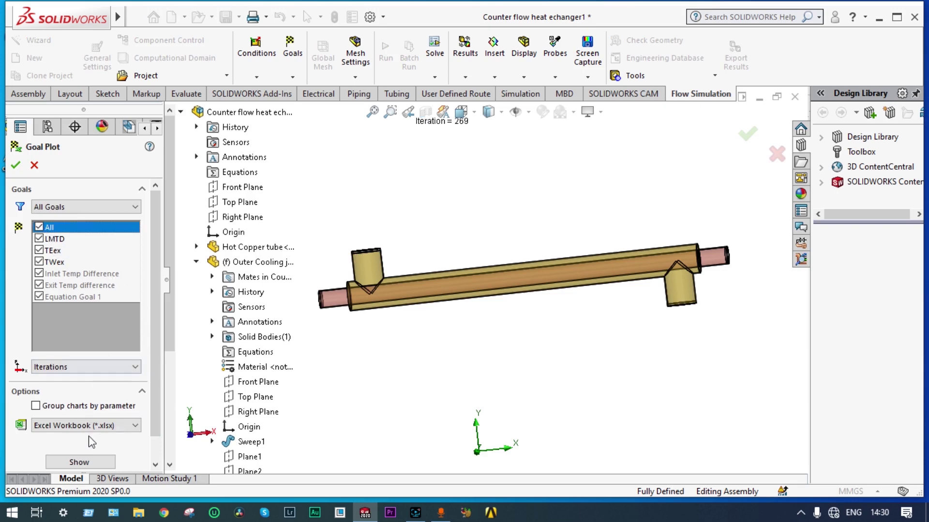
{"action": "left_click", "coordinate": [79, 461]}
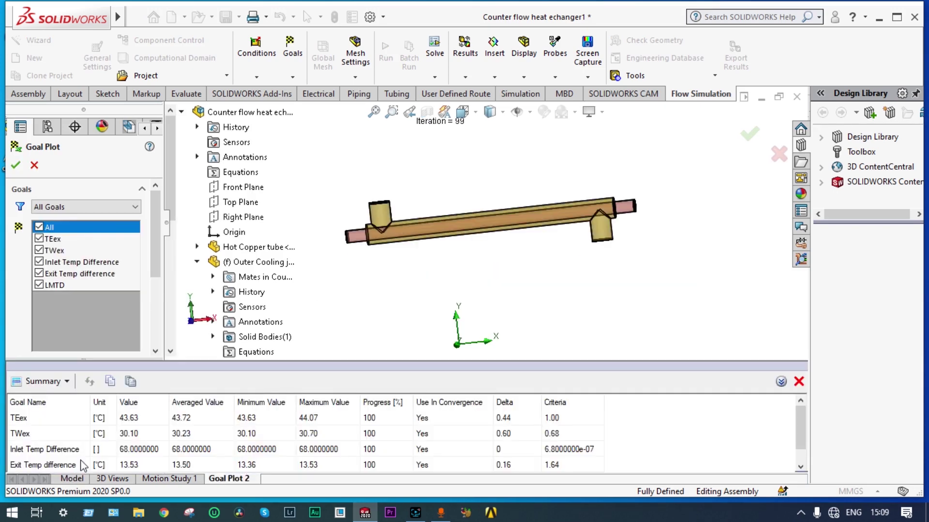
Enlarge the goal results area and review the history charts of TEex, TWex, the inlet and exit temperature differences and LMTD.
{"action": "left_click_drag", "start_coordinate": [197, 361], "coordinate": [197, 312]}
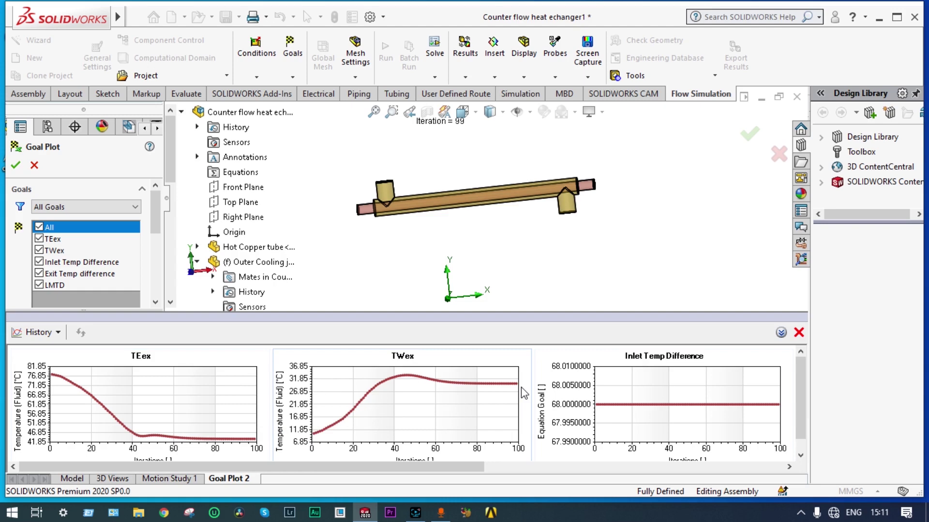
{"action": "left_click_drag", "start_coordinate": [469, 467], "coordinate": [787, 479]}
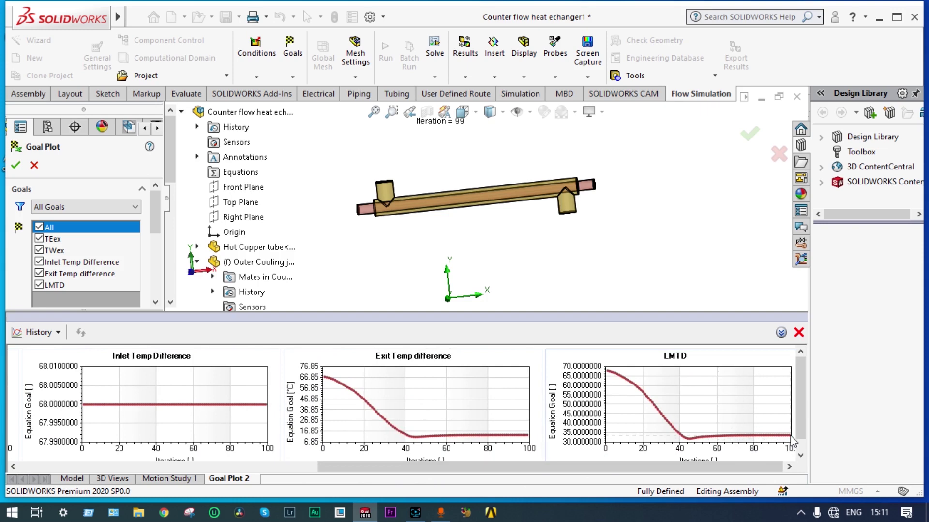
{"action": "left_click_drag", "start_coordinate": [774, 468], "coordinate": [477, 468]}
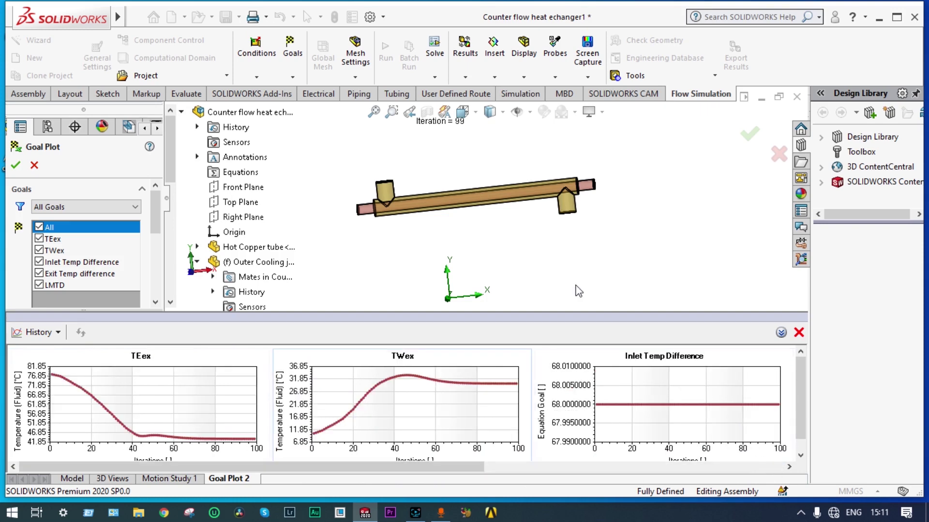